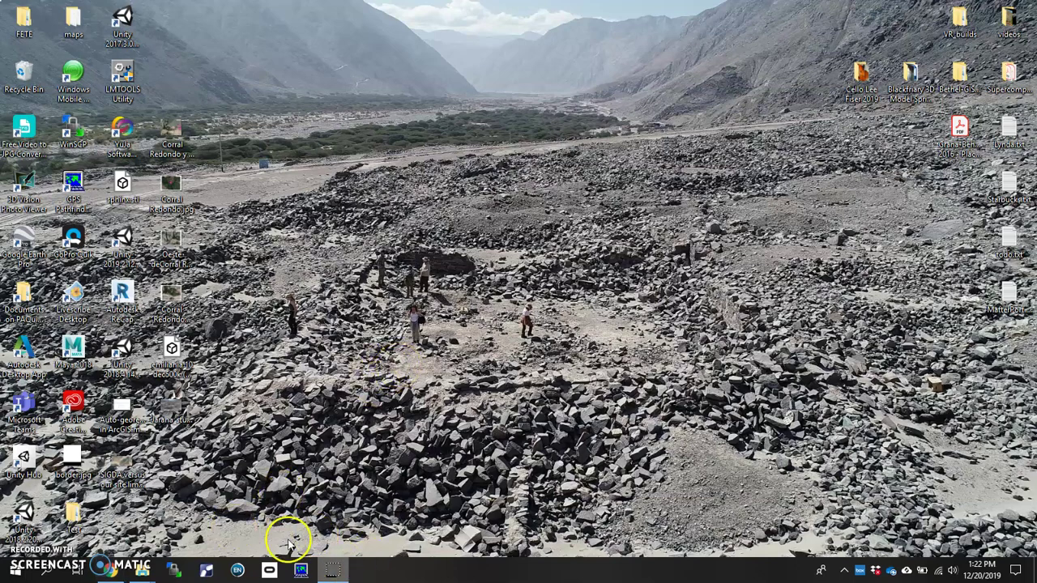
- Restore the Field day UAV Explorer window and open the RecreationFieldEast-Mission 2 folder
{"action": "mouse_move", "coordinate": [143, 572]}
{"action": "left_click", "coordinate": [158, 513]}
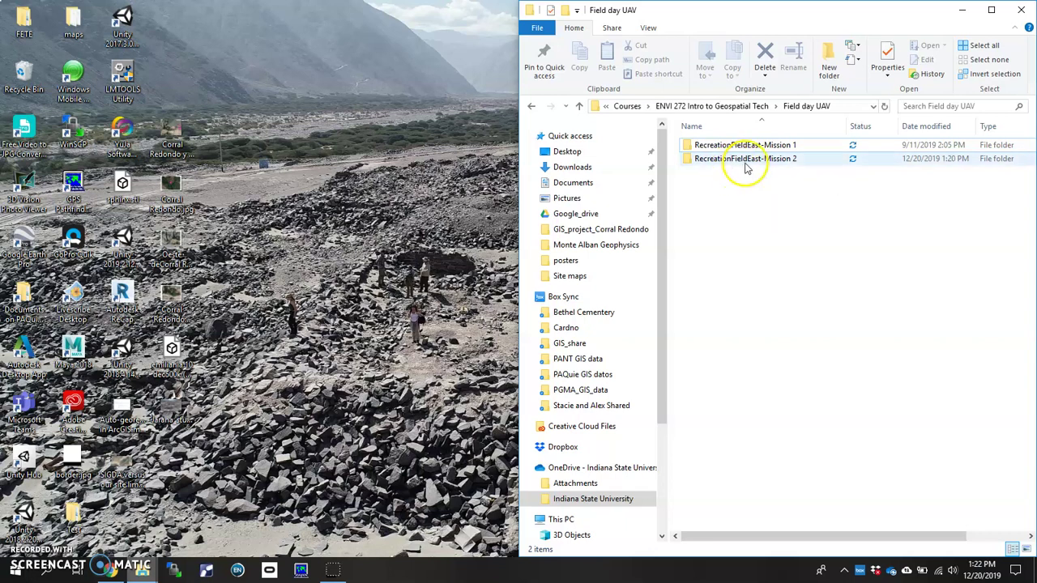
{"action": "double_click", "coordinate": [750, 160]}
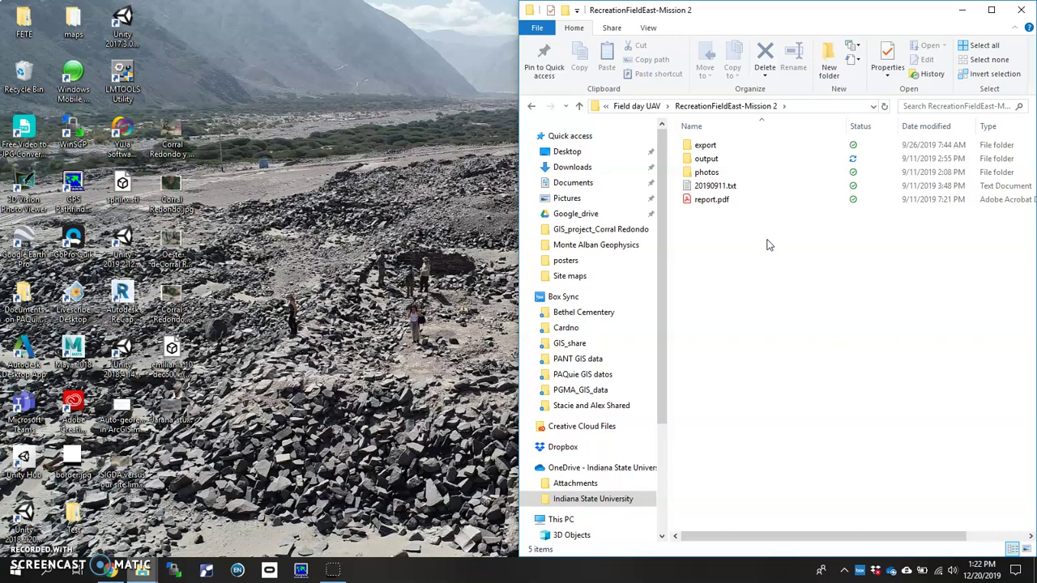
{"action": "left_click", "coordinate": [723, 188]}
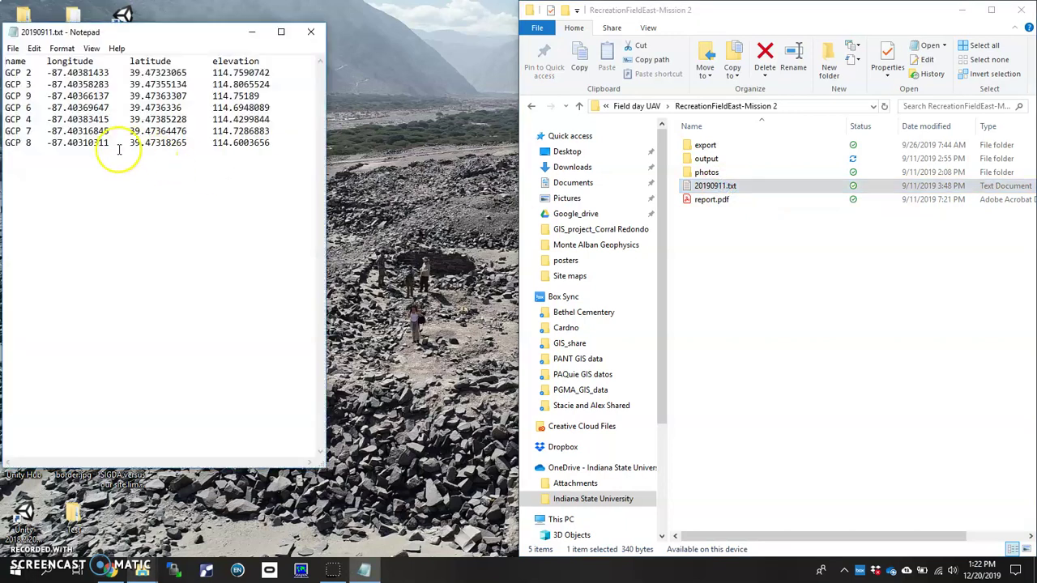
{"action": "left_click_drag", "start_coordinate": [104, 39], "coordinate": [247, 36]}
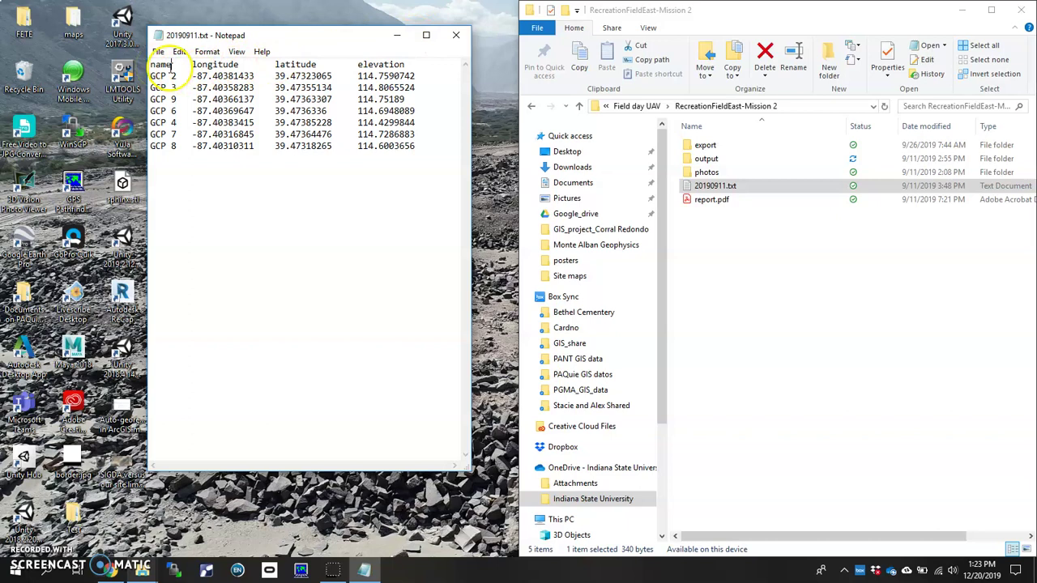
- Close the GCP coordinates file and load output.psx from the output folder
{"action": "left_click", "coordinate": [453, 38]}
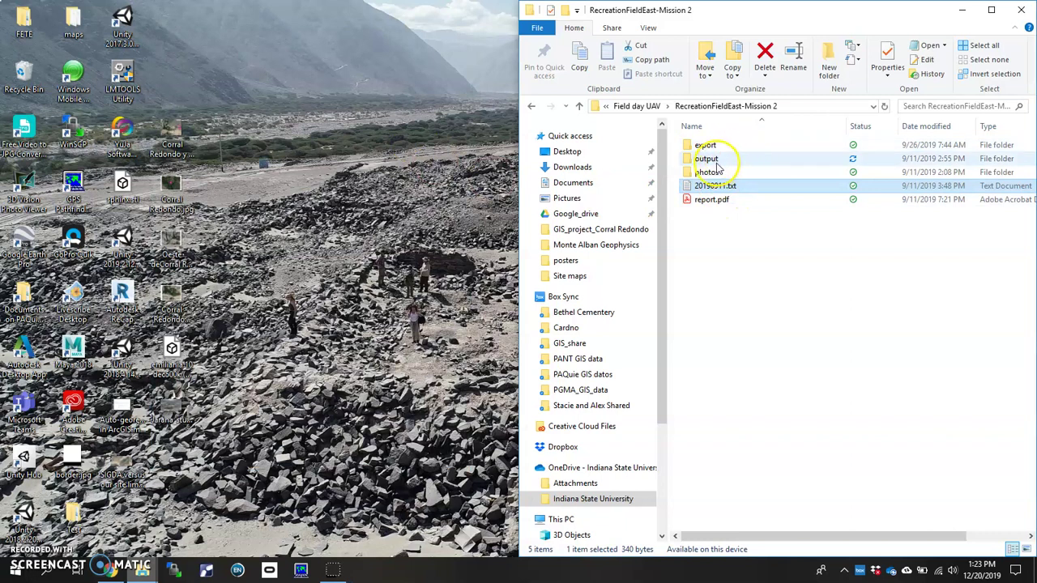
{"action": "mouse_move", "coordinate": [714, 166]}
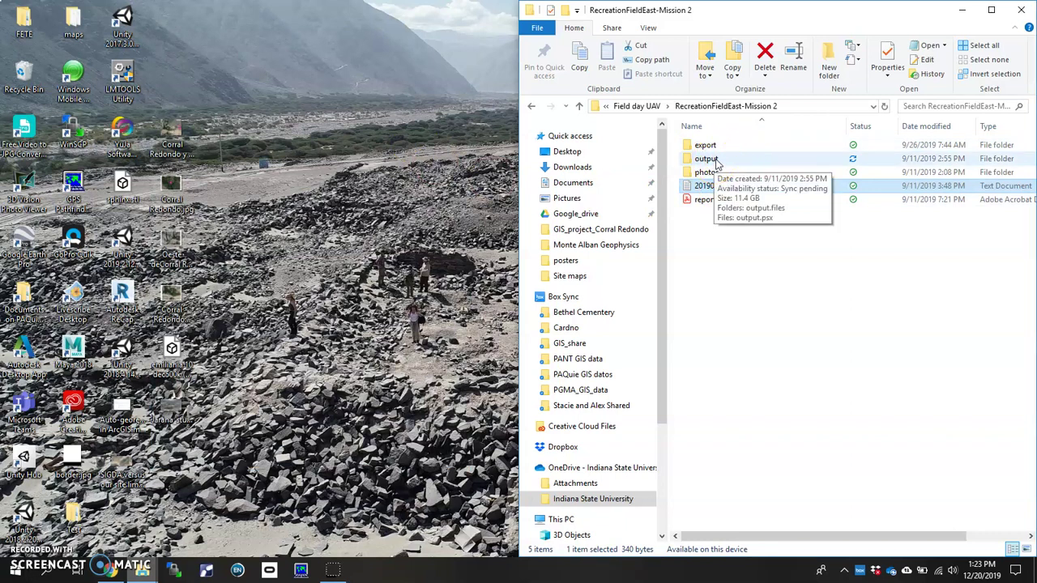
{"action": "double_click", "coordinate": [715, 159]}
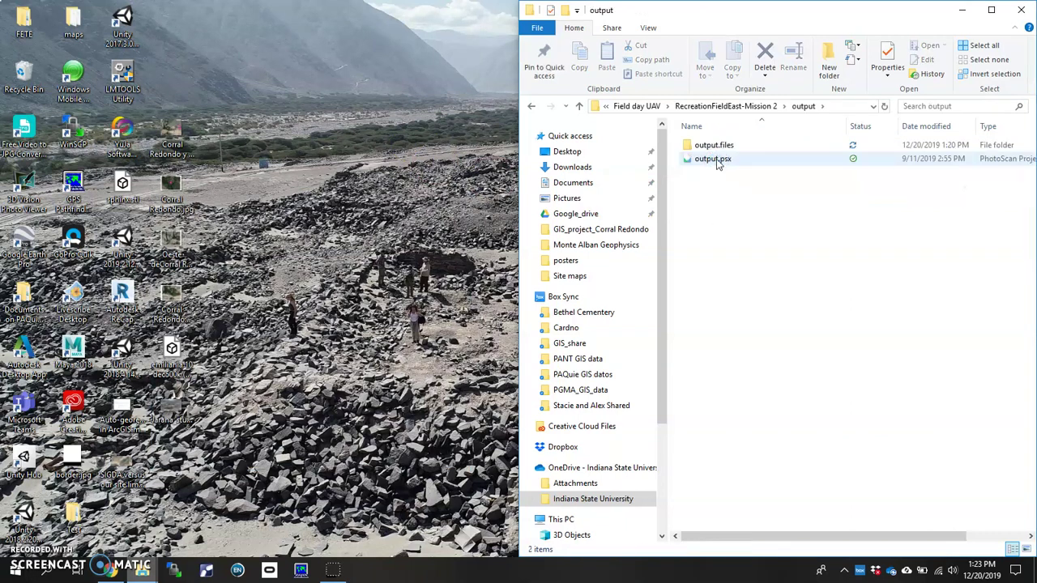
{"action": "double_click", "coordinate": [713, 159]}
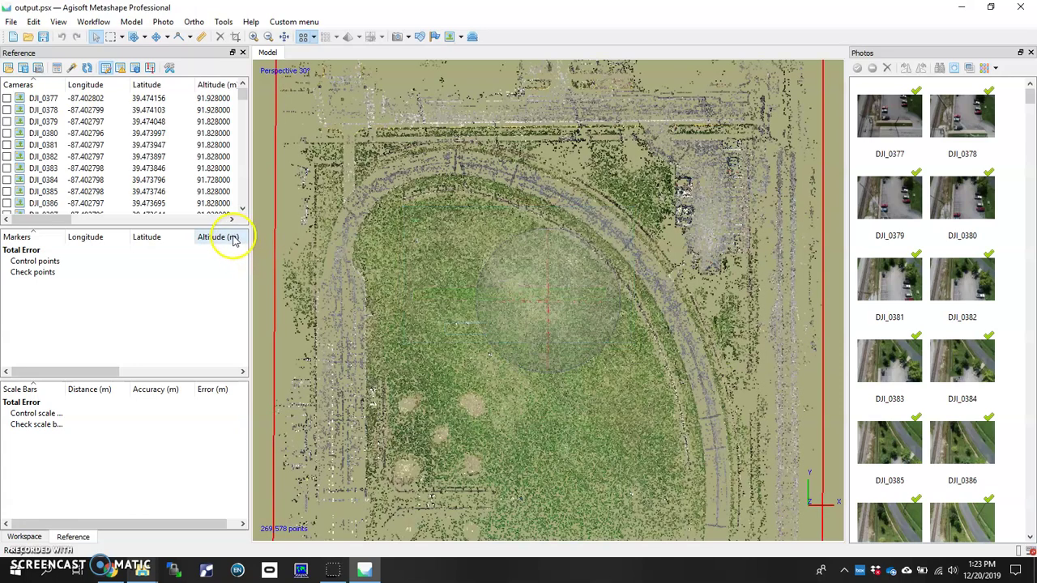
- Select the Copy of Copy of Chunk 1 chunk in the Workspace tree
{"action": "left_click", "coordinate": [26, 536]}
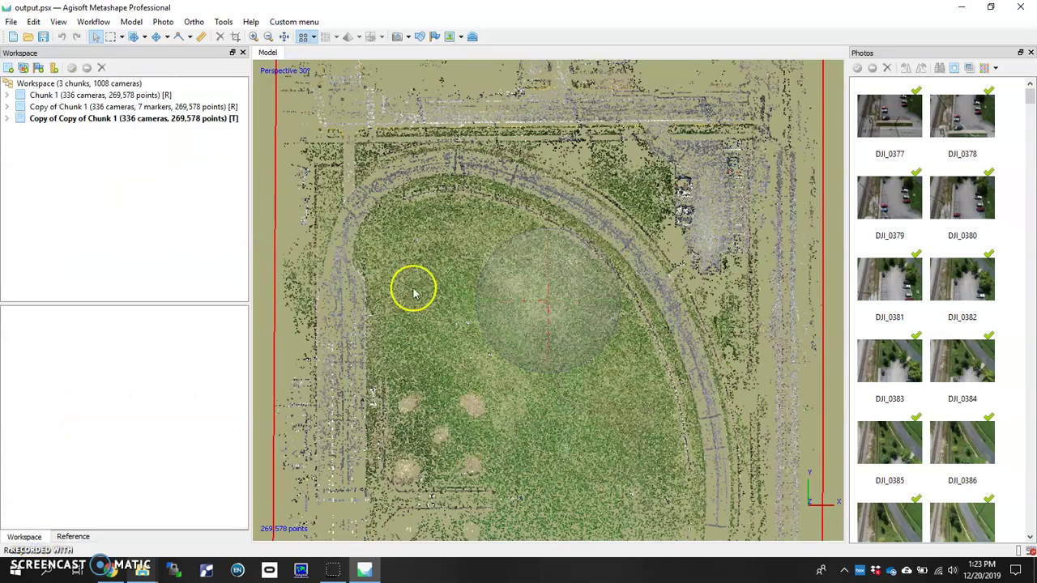
{"action": "left_click", "coordinate": [99, 122]}
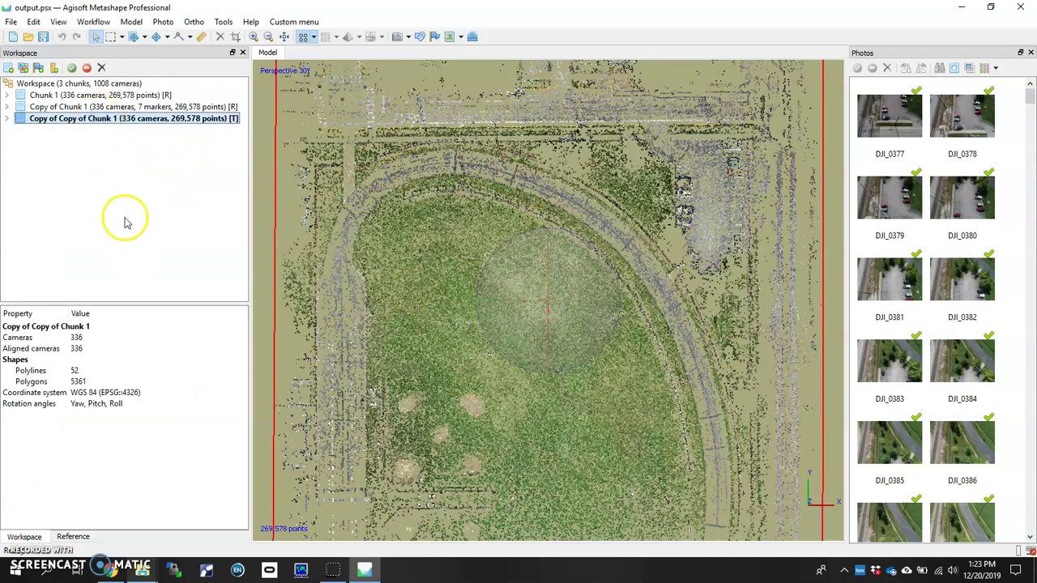
{"action": "scroll", "coordinate": [543, 315], "scroll_direction": "down", "scroll_amount": 1}
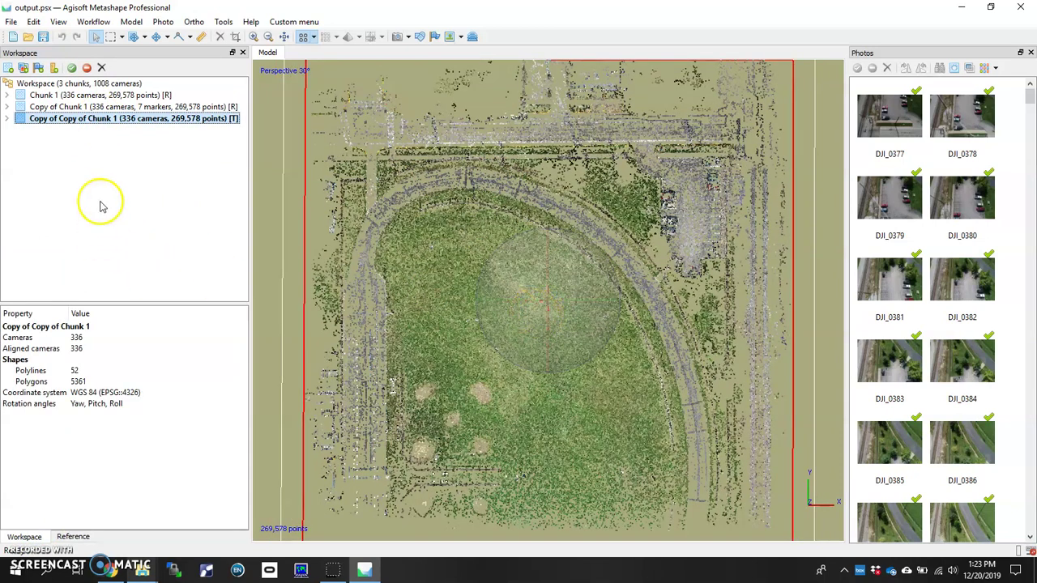
- Check the Align Photos settings (High, 40,000 key points, 10,000 tie points) and cancel without aligning
{"action": "scroll", "coordinate": [562, 301], "scroll_direction": "down", "scroll_amount": 1}
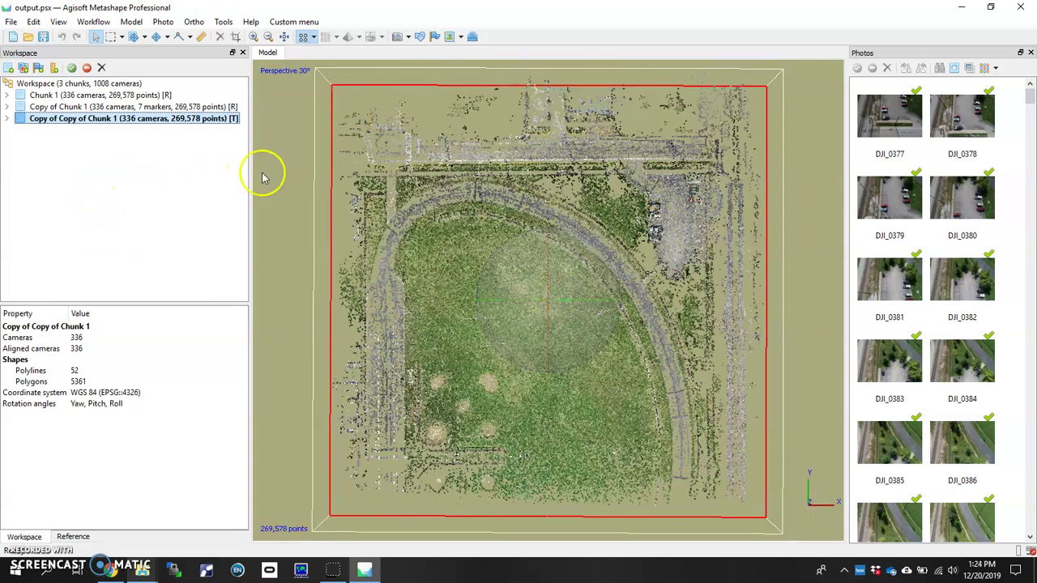
{"action": "left_click", "coordinate": [93, 22]}
{"action": "left_click", "coordinate": [134, 70]}
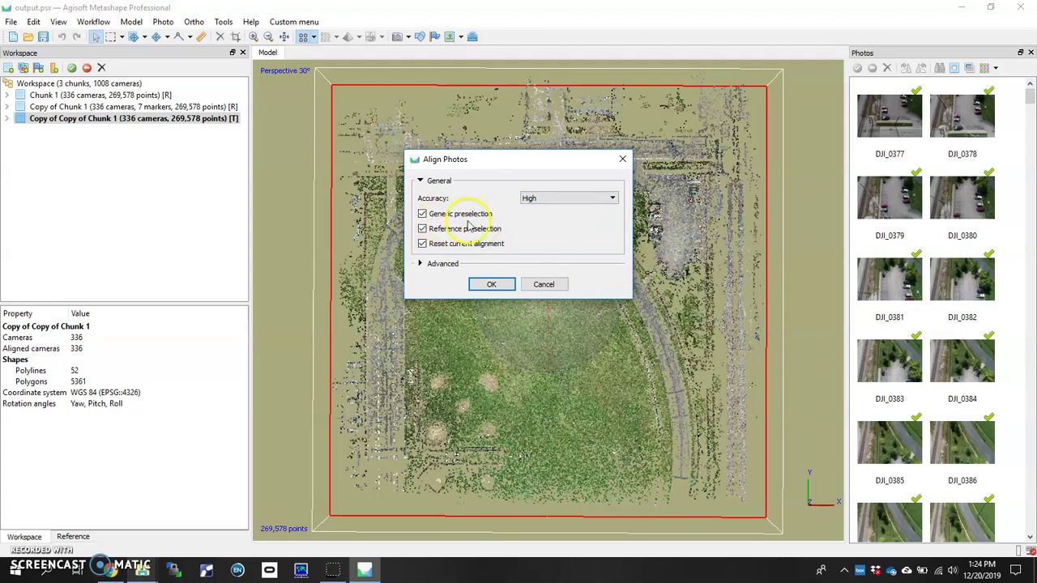
{"action": "left_click", "coordinate": [442, 266]}
{"action": "left_click", "coordinate": [555, 281]}
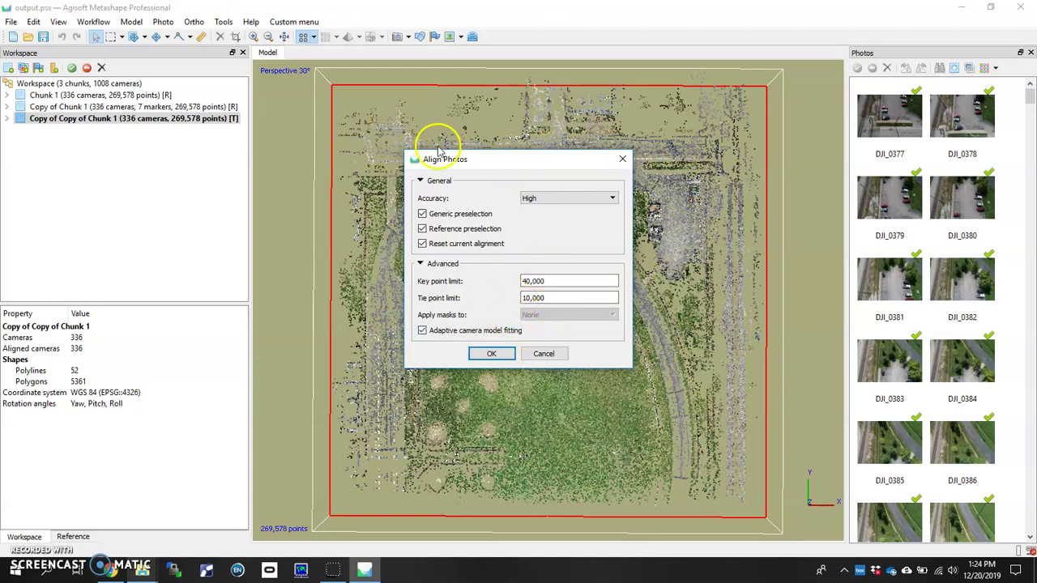
{"action": "left_click", "coordinate": [546, 353]}
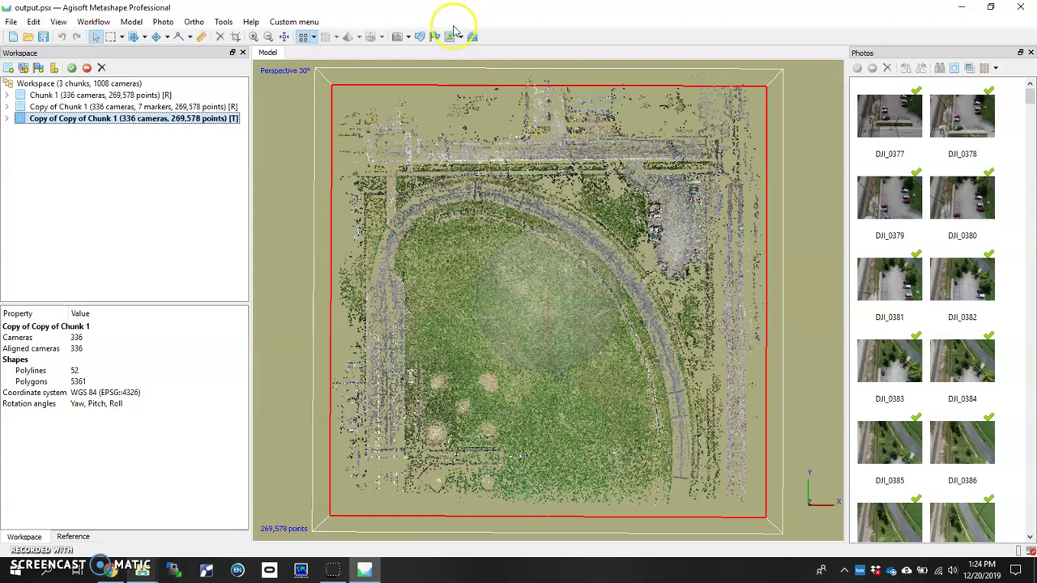
{"action": "left_click", "coordinate": [402, 38]}
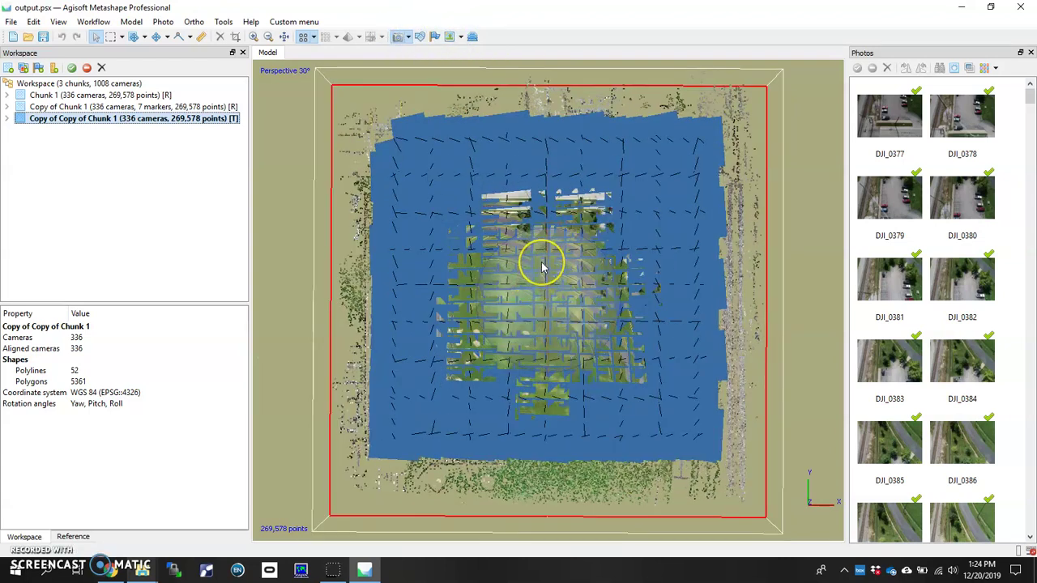
{"action": "scroll", "coordinate": [543, 267], "scroll_direction": "up", "scroll_amount": 2}
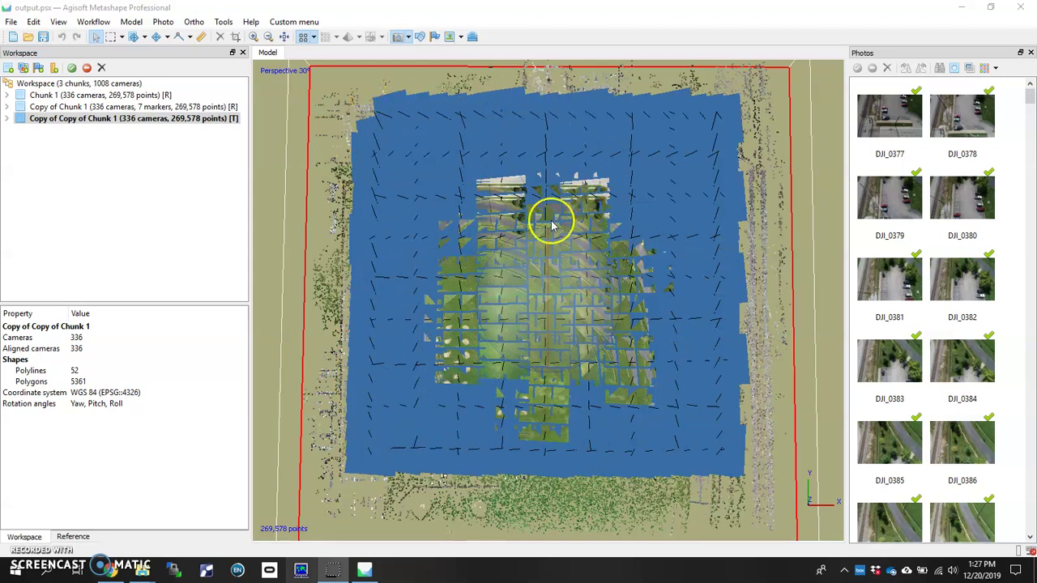
{"action": "left_click_drag", "start_coordinate": [549, 351], "coordinate": [568, 259]}
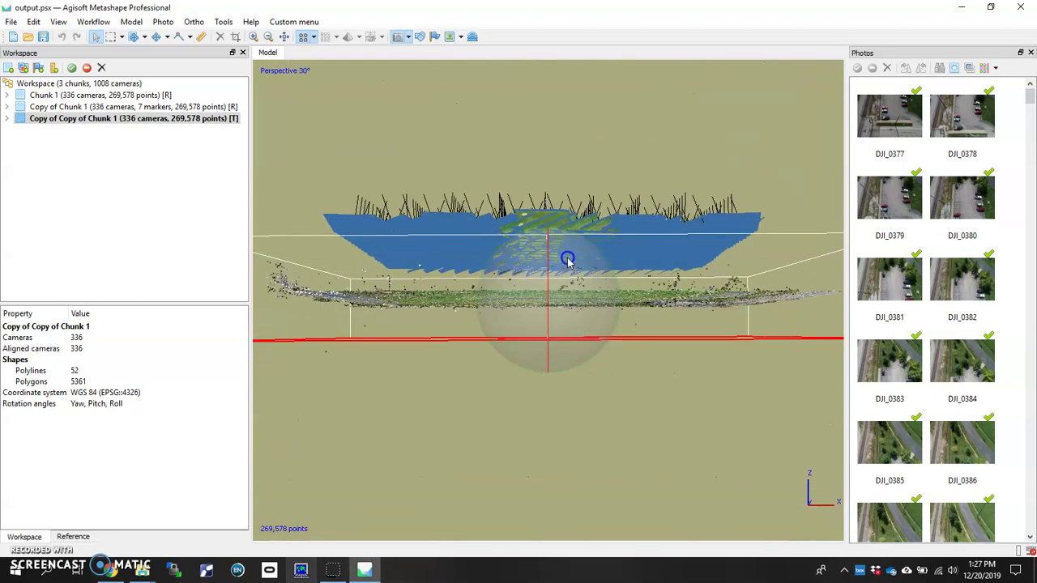
{"action": "left_click_drag", "start_coordinate": [543, 293], "coordinate": [585, 343]}
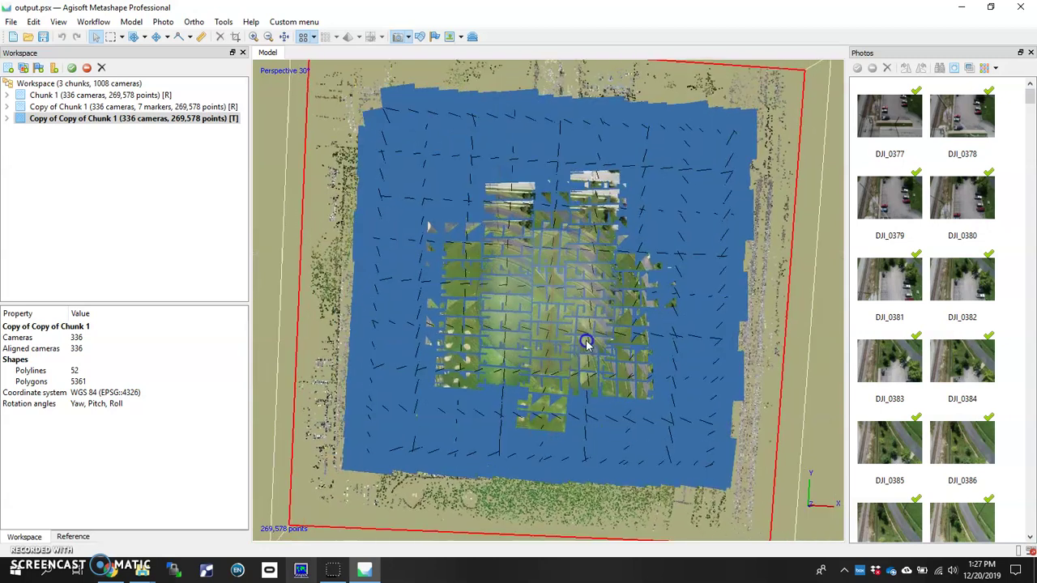
{"action": "left_click_drag", "start_coordinate": [574, 264], "coordinate": [417, 81]}
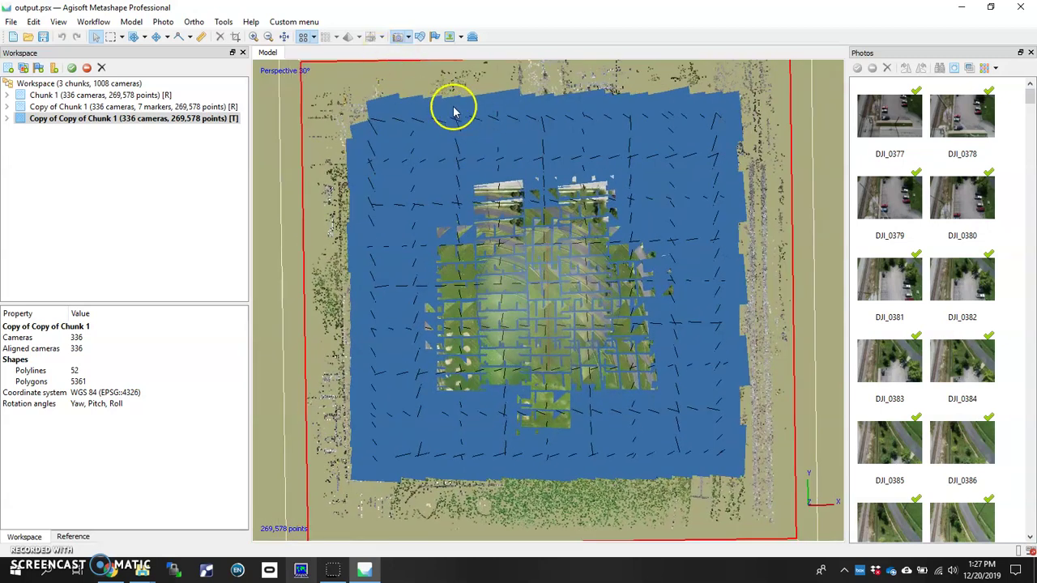
{"action": "left_click_drag", "start_coordinate": [535, 324], "coordinate": [435, 283]}
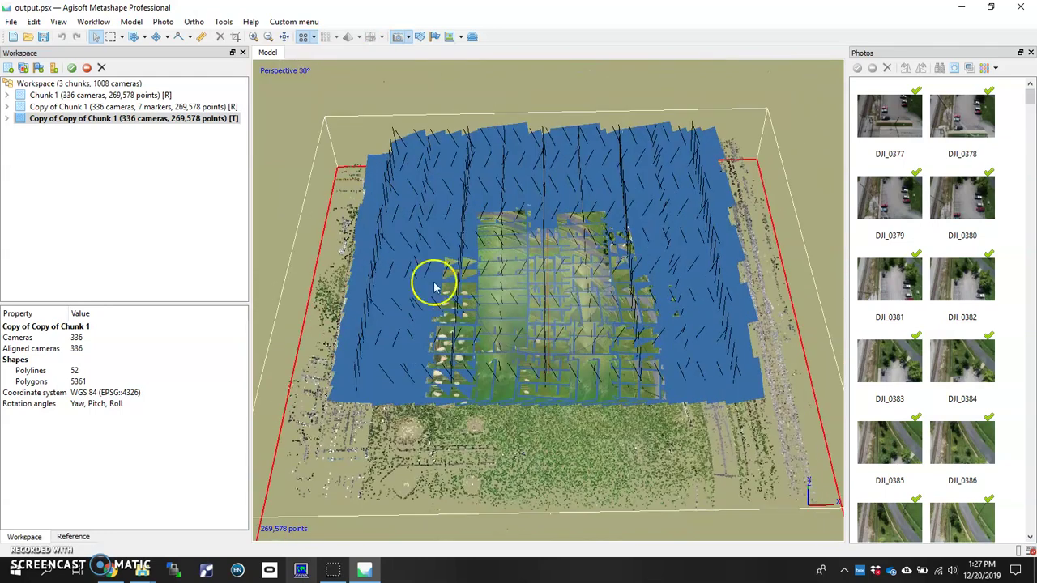
- Inspect camera rows like DJI_0377, DJI_0415 and DJI_0708 in the Reference coordinates table
{"action": "left_click", "coordinate": [73, 536]}
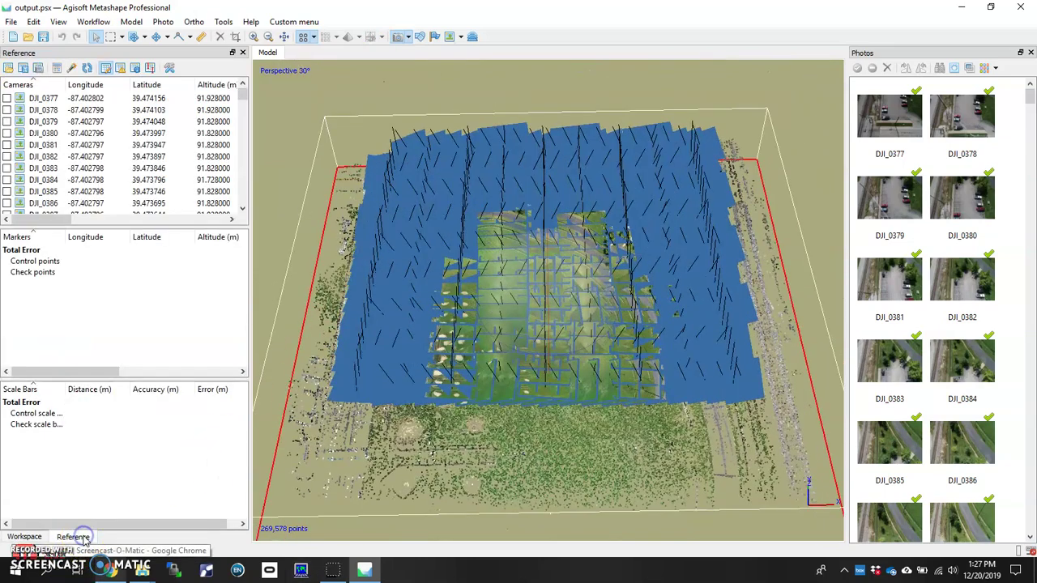
{"action": "left_click", "coordinate": [7, 98]}
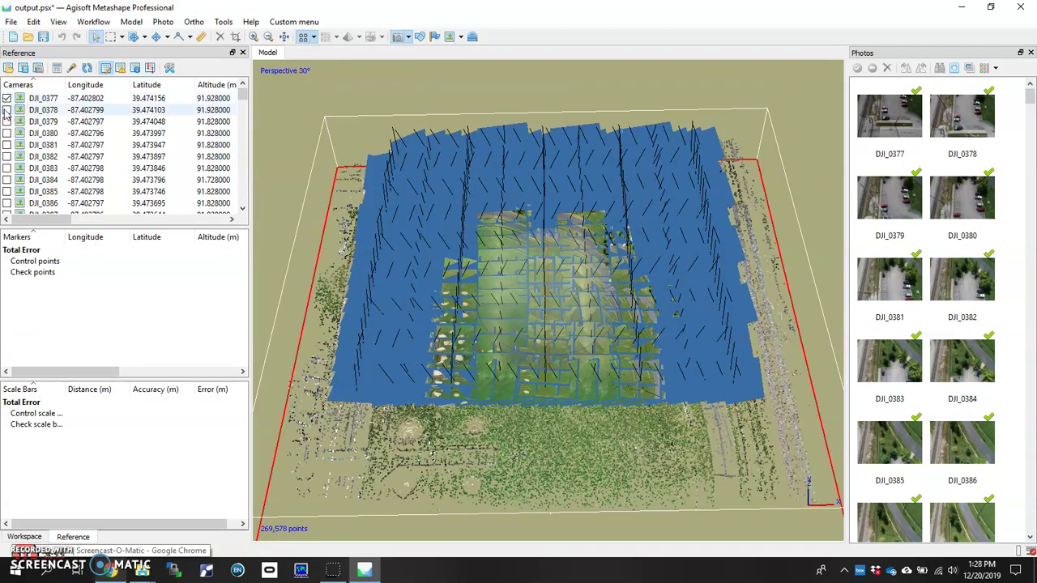
{"action": "left_click", "coordinate": [7, 98]}
{"action": "left_click", "coordinate": [80, 113]}
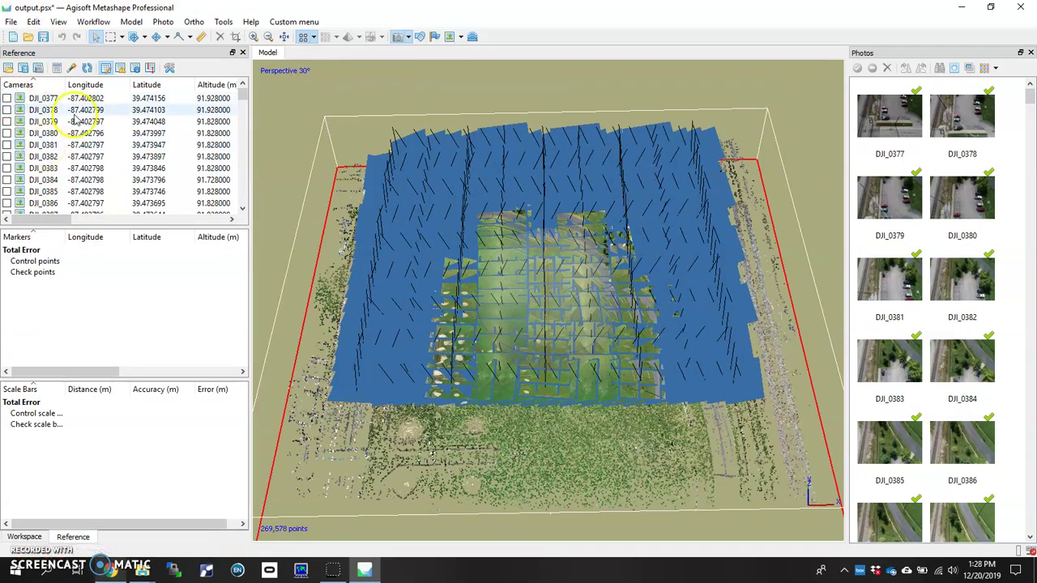
{"action": "left_click", "coordinate": [226, 99]}
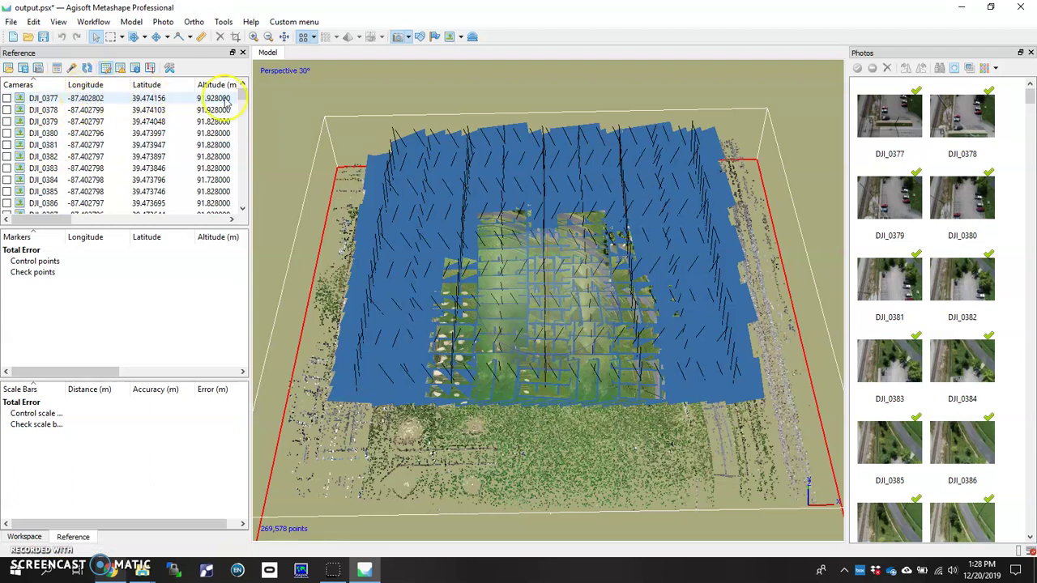
{"action": "left_click", "coordinate": [86, 99]}
{"action": "scroll", "coordinate": [173, 138], "scroll_direction": "down", "scroll_amount": 12}
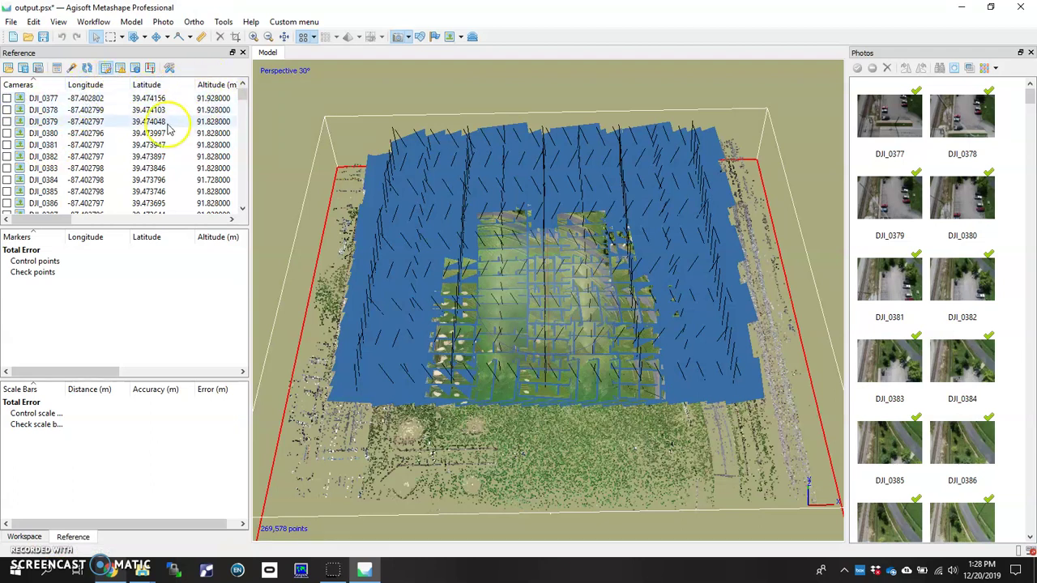
{"action": "left_click", "coordinate": [213, 121]}
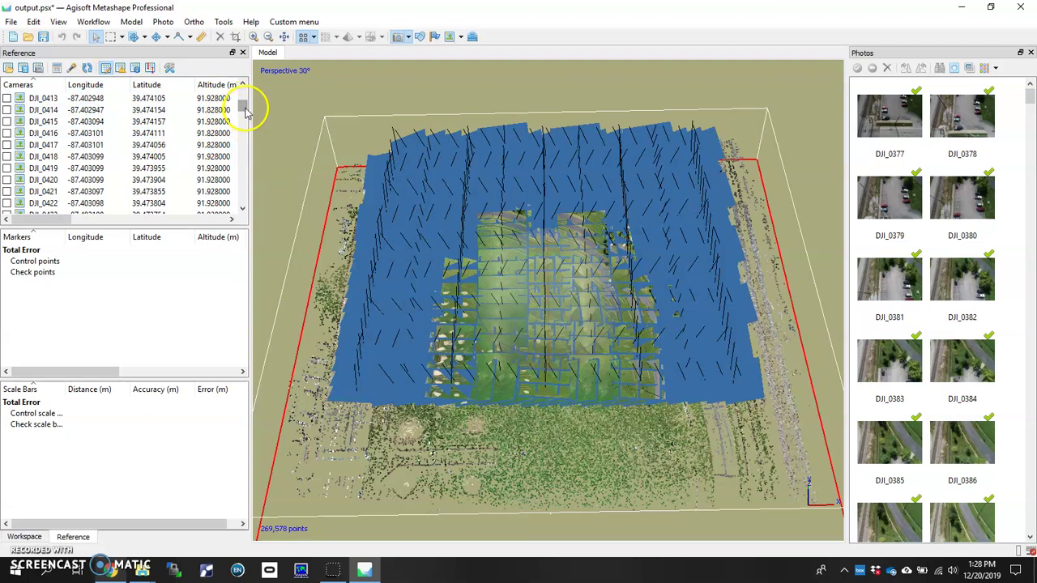
{"action": "left_click_drag", "start_coordinate": [245, 111], "coordinate": [244, 204]}
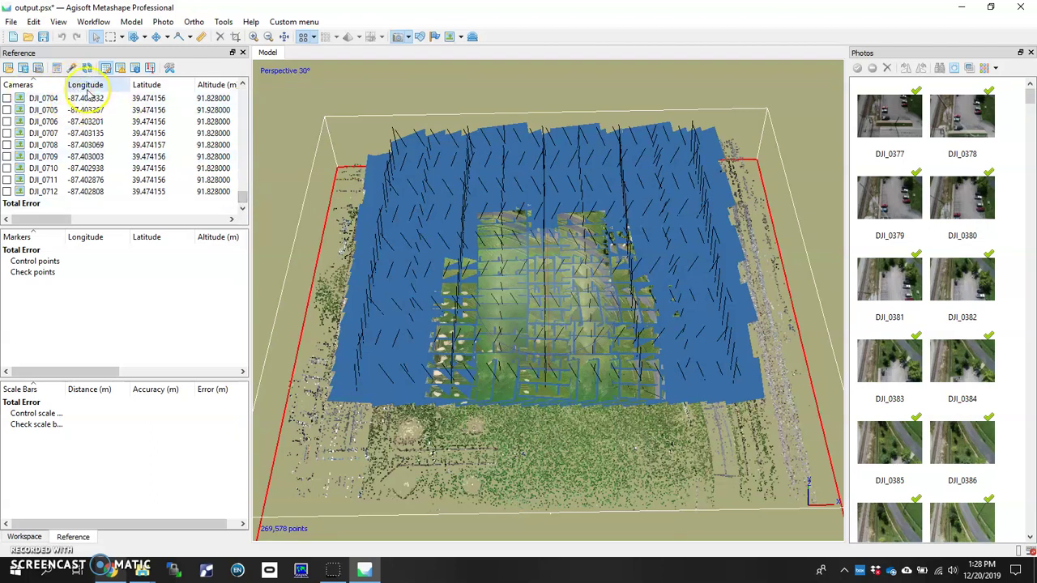
{"action": "left_click", "coordinate": [7, 145]}
{"action": "left_click_drag", "start_coordinate": [6, 145], "coordinate": [16, 170]}
- Select all cameras to switch off their GPS references, finishing on DJI_0387
{"action": "key", "text": "ctrl+a"}
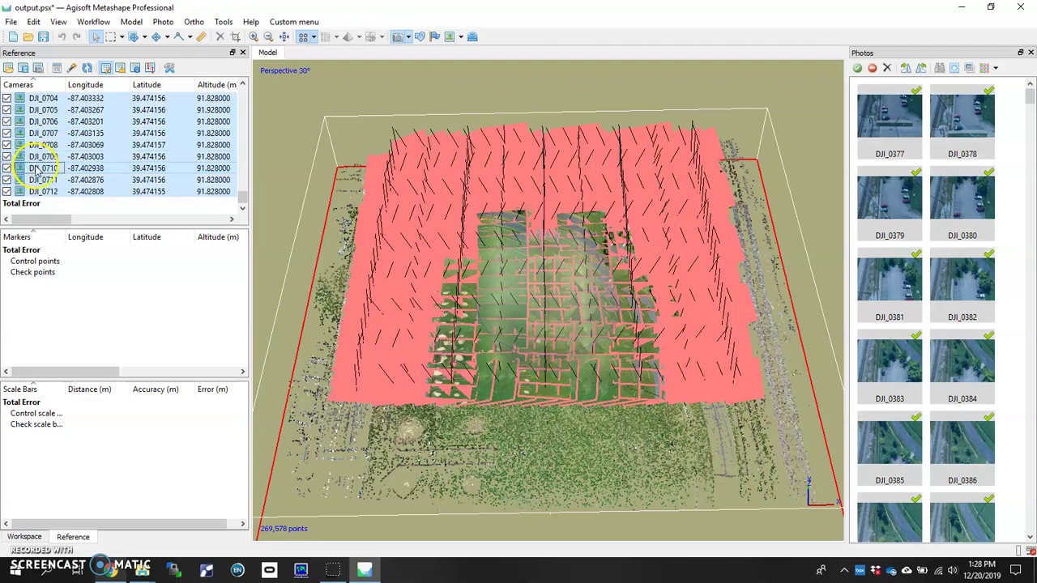
{"action": "scroll", "coordinate": [45, 161], "scroll_direction": "up", "scroll_amount": 7}
{"action": "scroll", "coordinate": [38, 140], "scroll_direction": "up", "scroll_amount": 10}
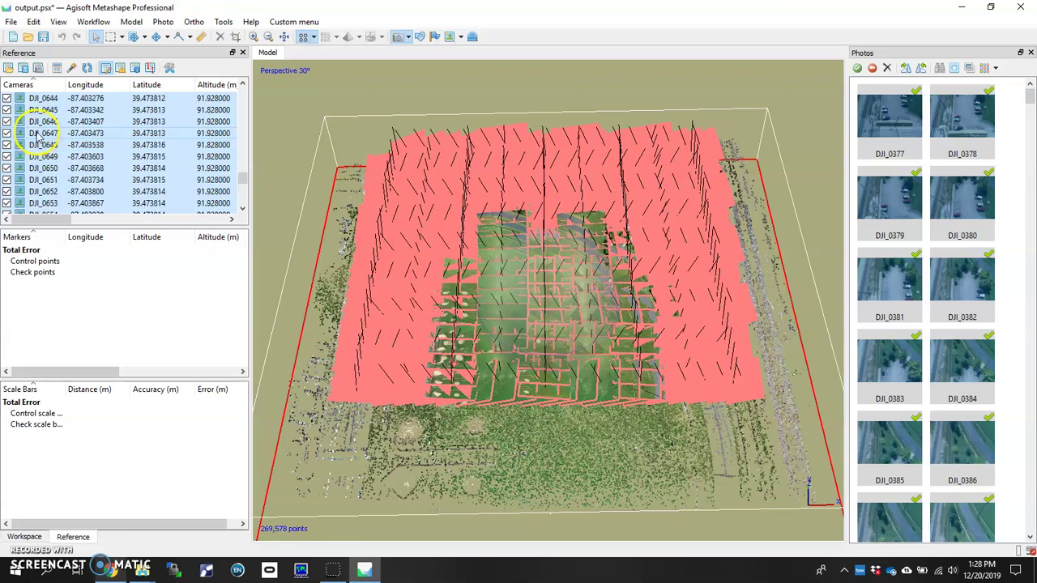
{"action": "scroll", "coordinate": [36, 130], "scroll_direction": "up", "scroll_amount": 20}
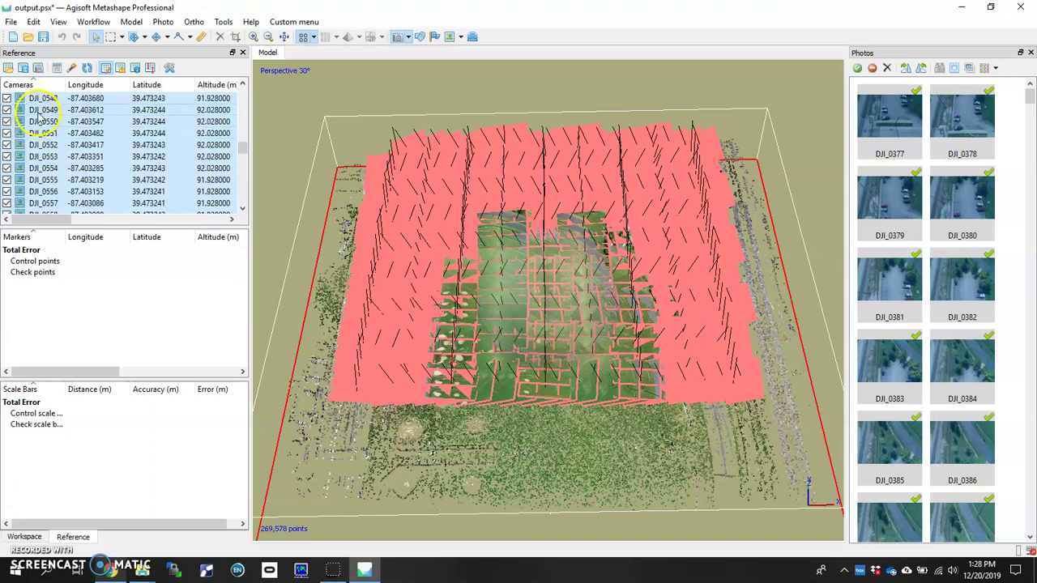
{"action": "scroll", "coordinate": [38, 118], "scroll_direction": "up", "scroll_amount": 20}
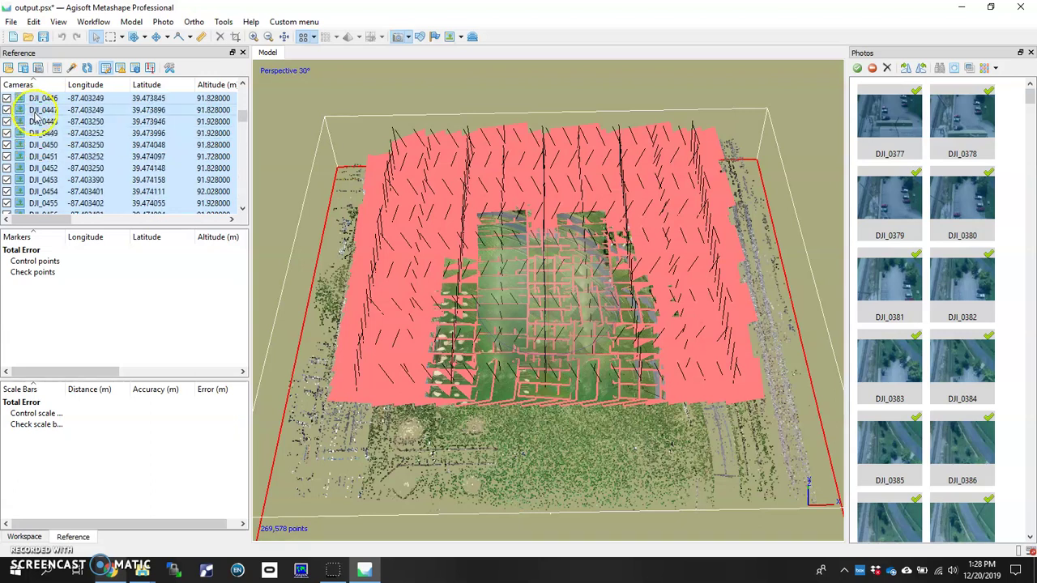
{"action": "scroll", "coordinate": [38, 117], "scroll_direction": "up", "scroll_amount": 10}
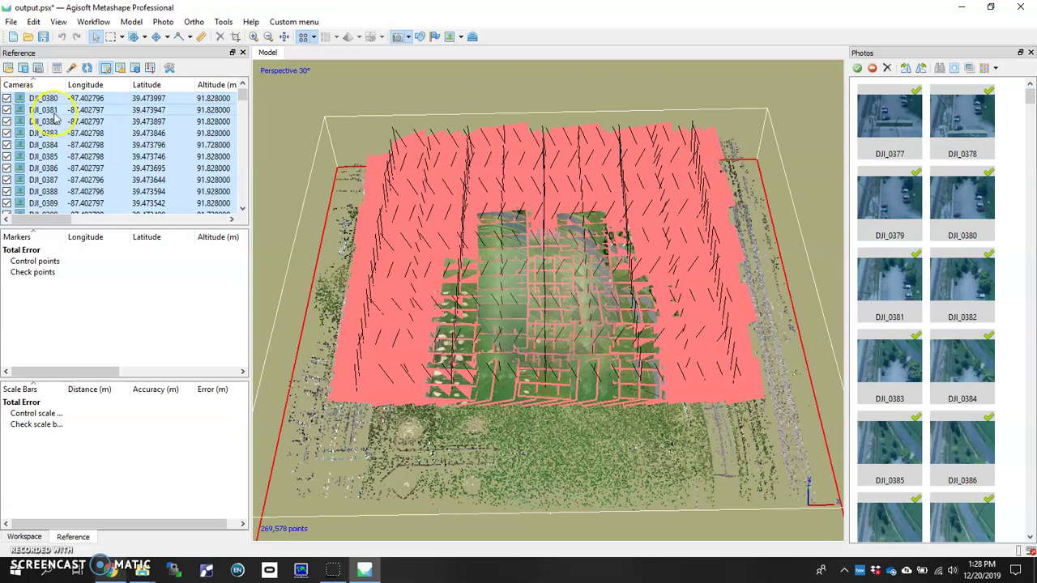
{"action": "left_click", "coordinate": [84, 134]}
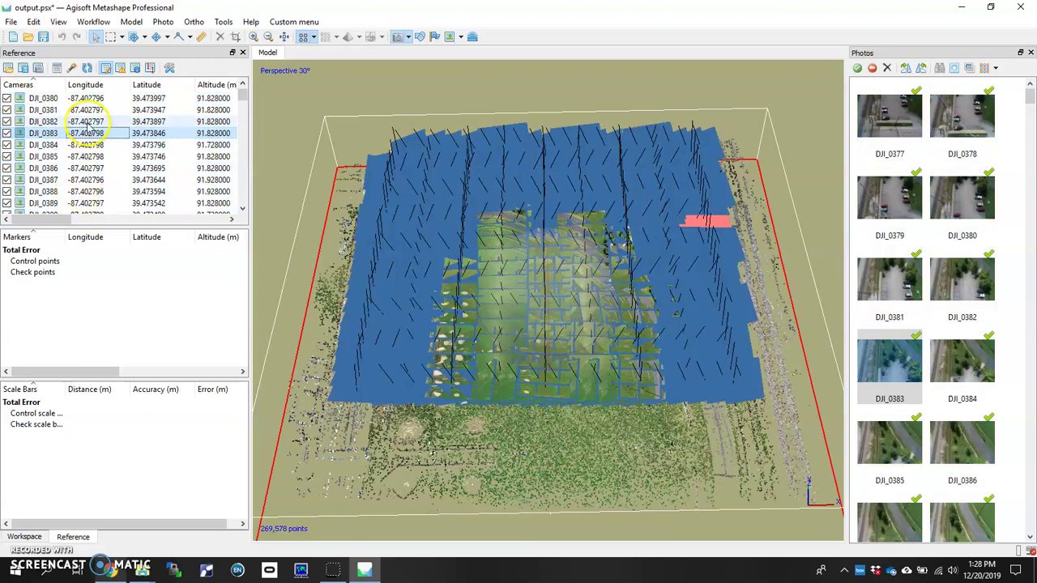
{"action": "key", "text": "ctrl+a"}
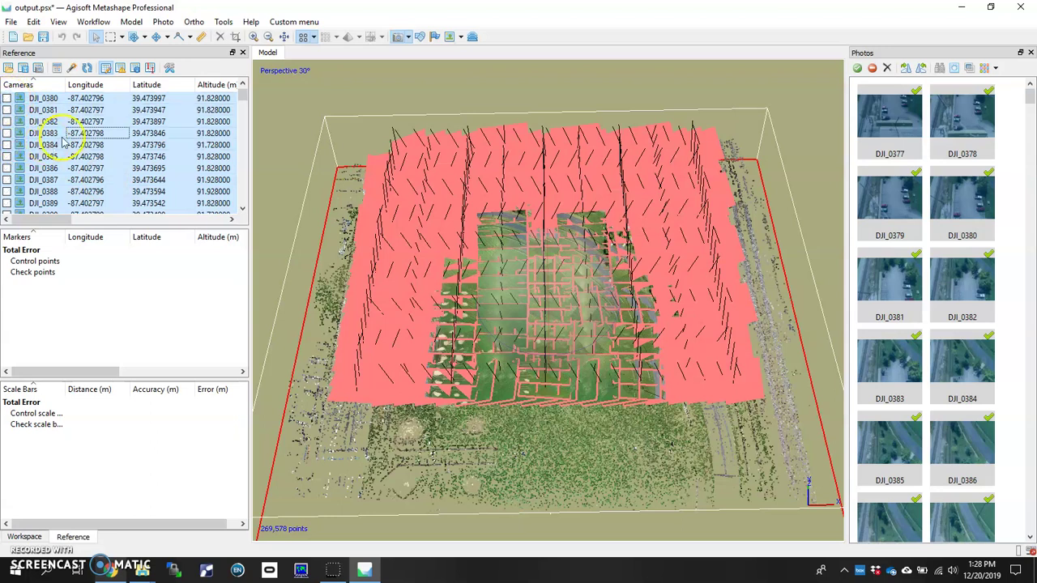
{"action": "left_click", "coordinate": [199, 179]}
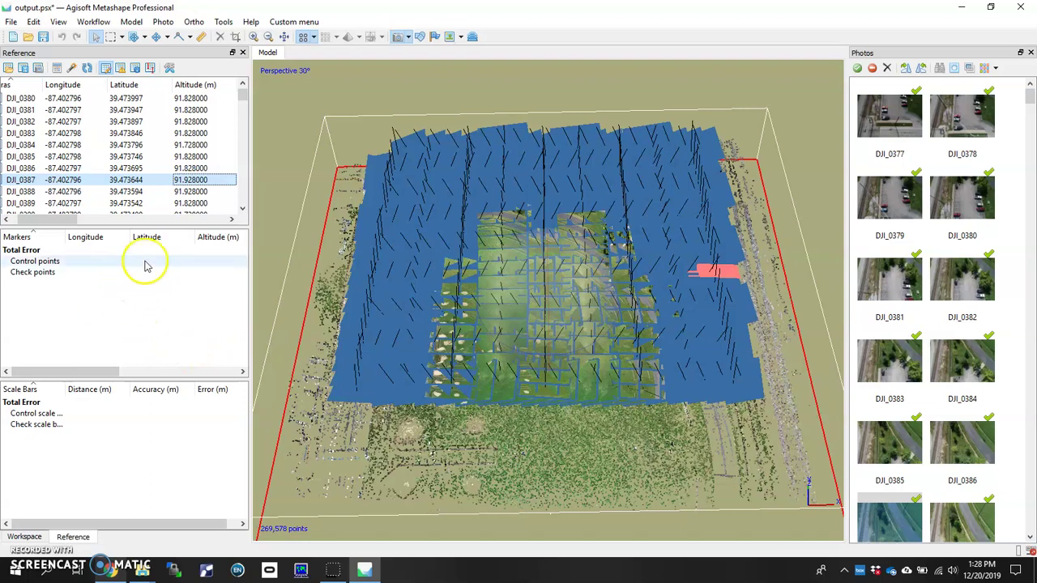
- Orbit the point cloud and camera grid to a low side angle, then back overhead
{"action": "left_click_drag", "start_coordinate": [567, 283], "coordinate": [543, 272]}
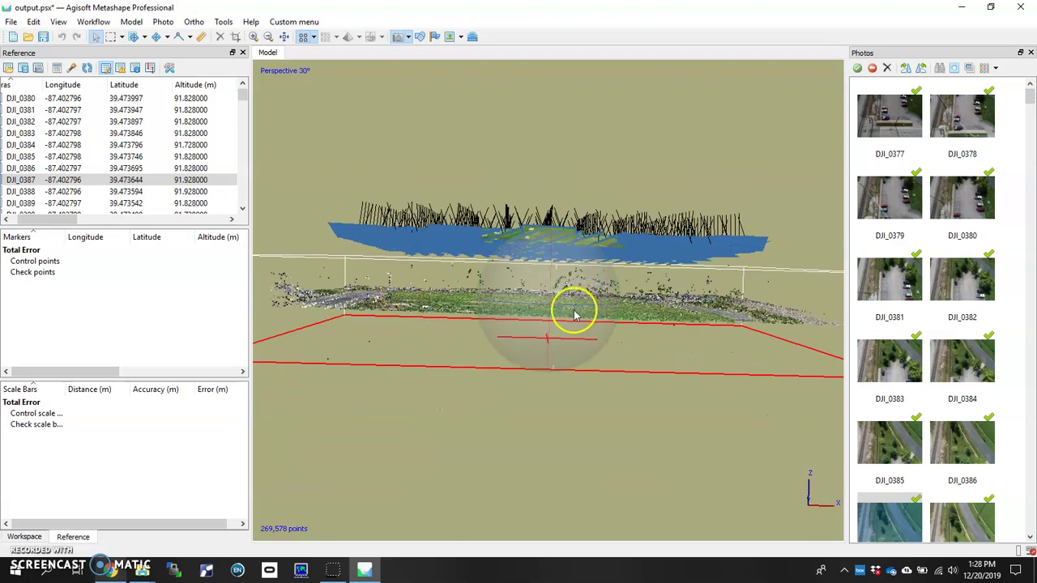
{"action": "left_click_drag", "start_coordinate": [572, 307], "coordinate": [550, 343]}
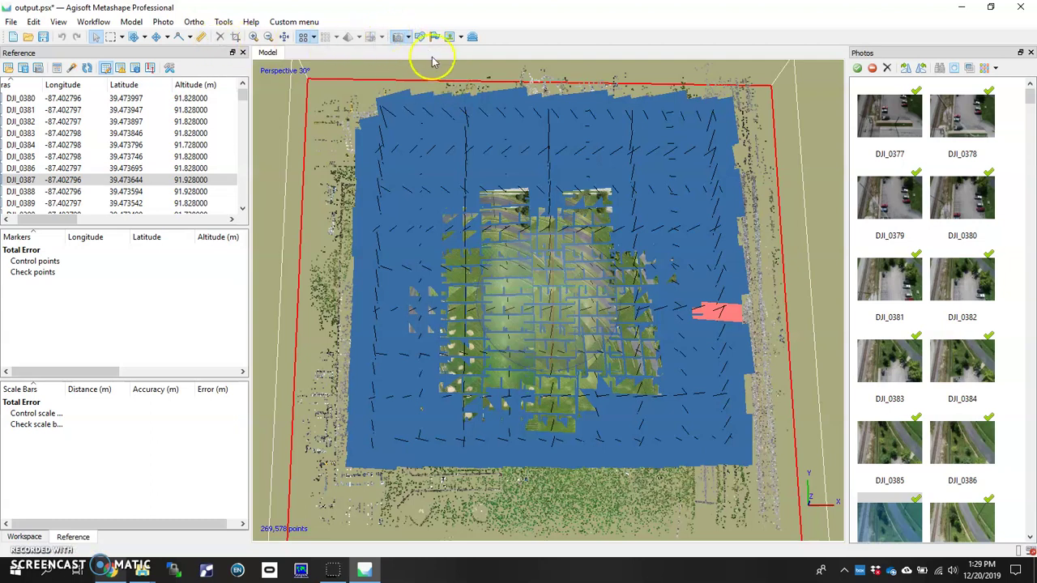
- Hide the cameras and build a sparse-cloud mesh with a custom 200,000 face count
{"action": "left_click", "coordinate": [399, 40]}
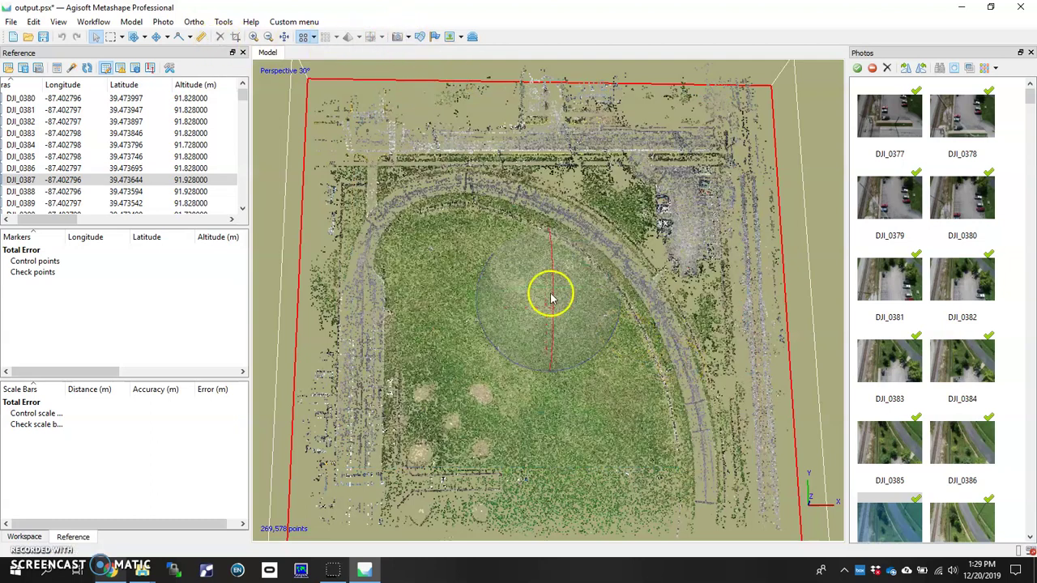
{"action": "scroll", "coordinate": [544, 315], "scroll_direction": "up", "scroll_amount": 3}
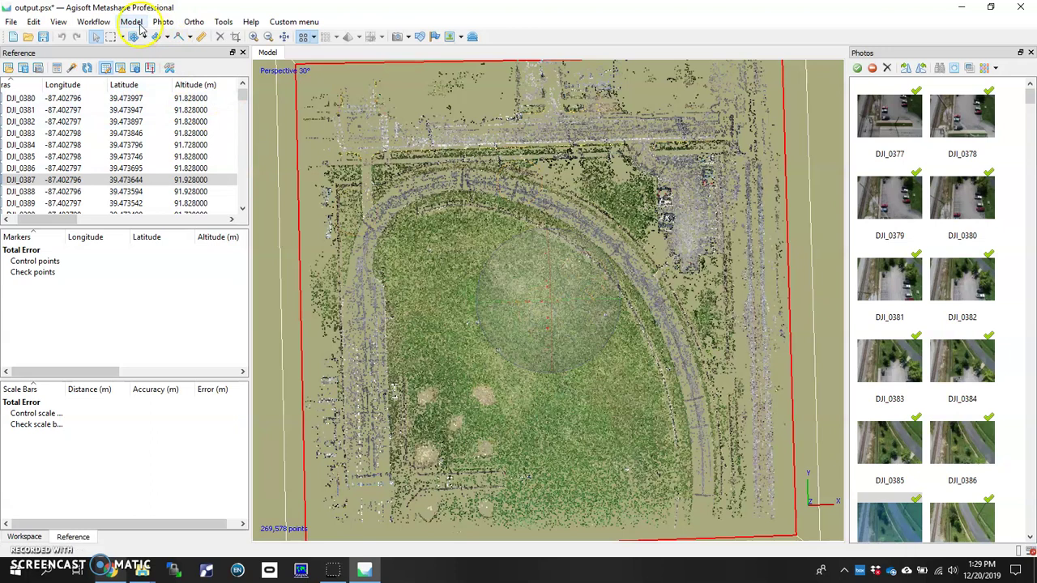
{"action": "left_click", "coordinate": [100, 23]}
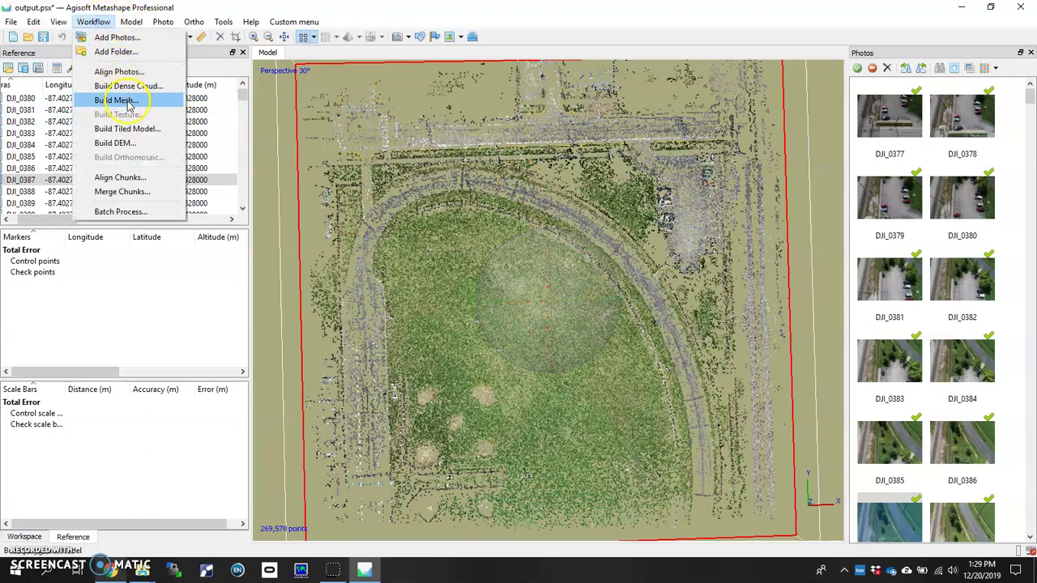
{"action": "left_click", "coordinate": [113, 100]}
{"action": "left_click", "coordinate": [473, 152]}
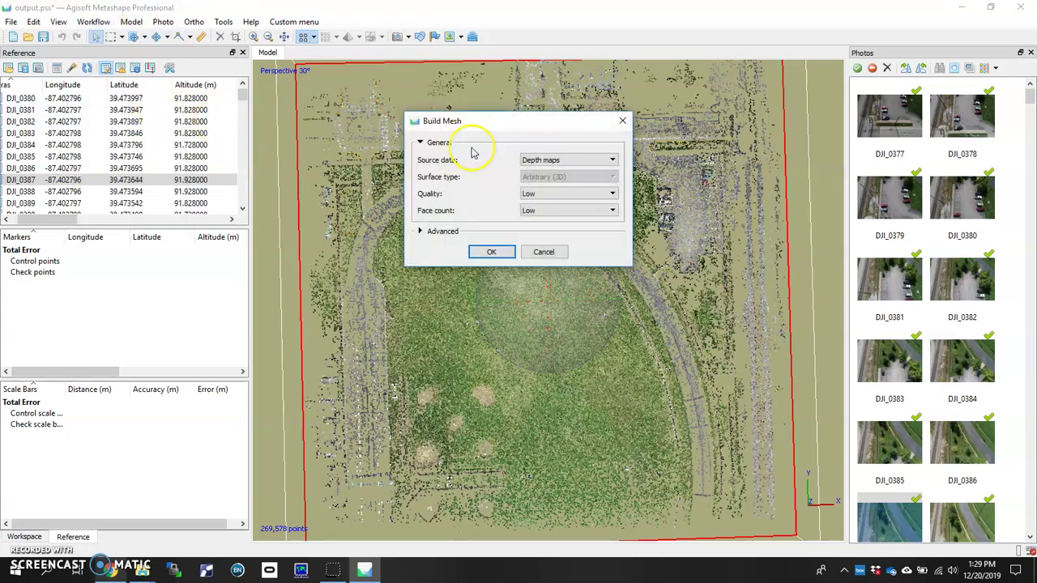
{"action": "left_click", "coordinate": [580, 162]}
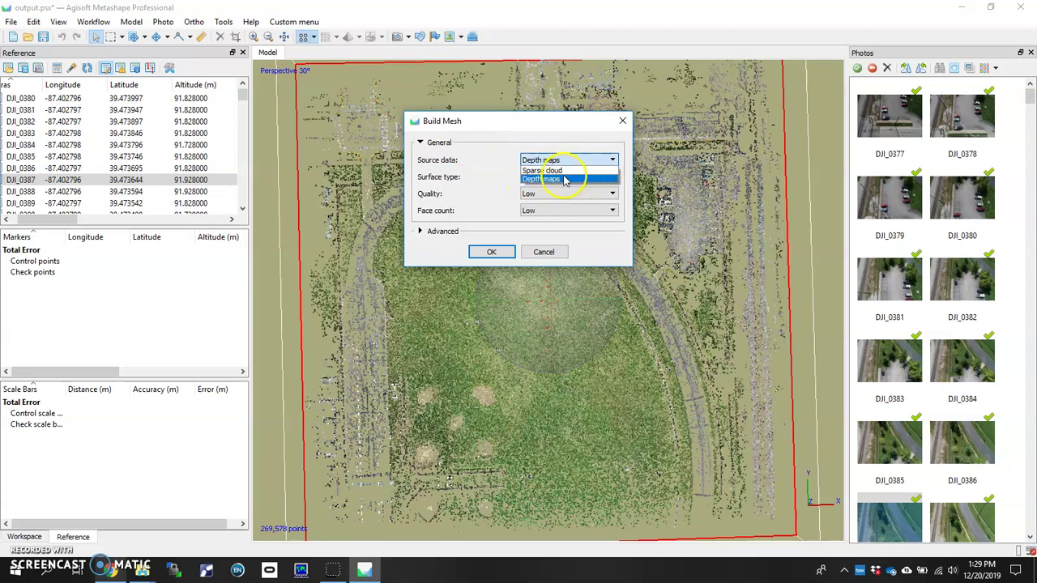
{"action": "left_click", "coordinate": [564, 171]}
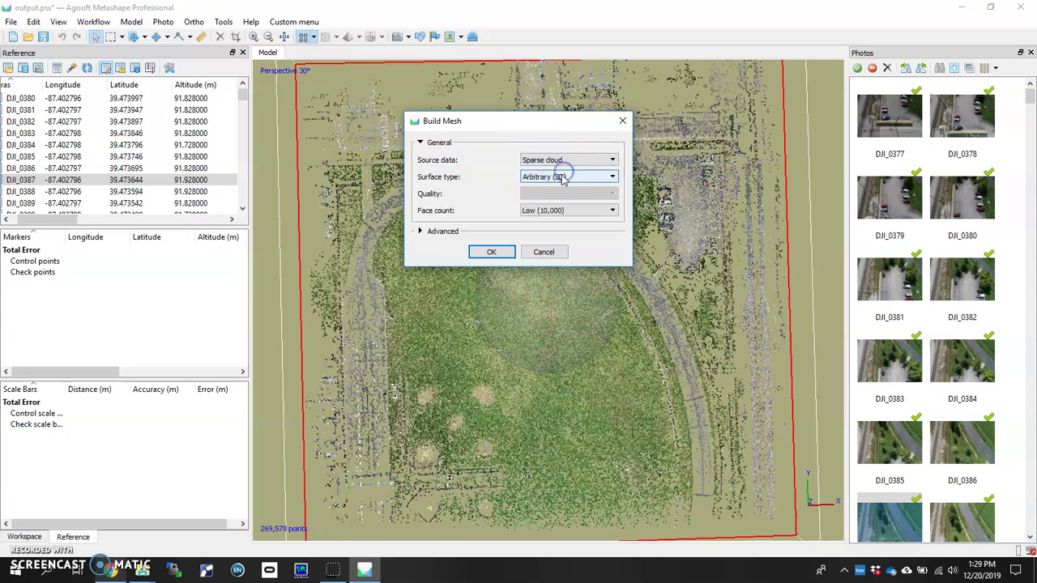
{"action": "left_click", "coordinate": [611, 211]}
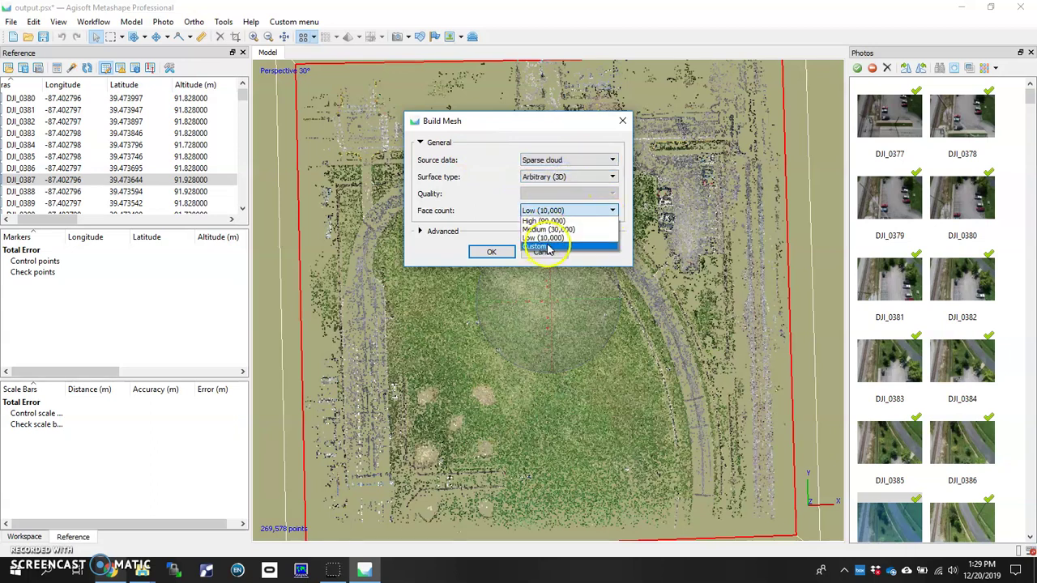
{"action": "left_click", "coordinate": [547, 246]}
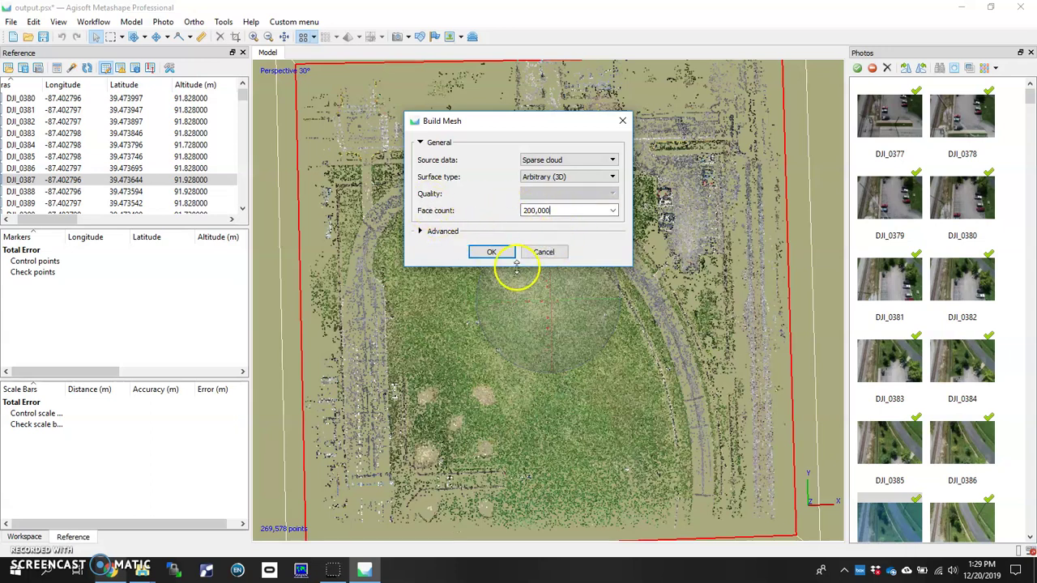
{"action": "left_click", "coordinate": [490, 252]}
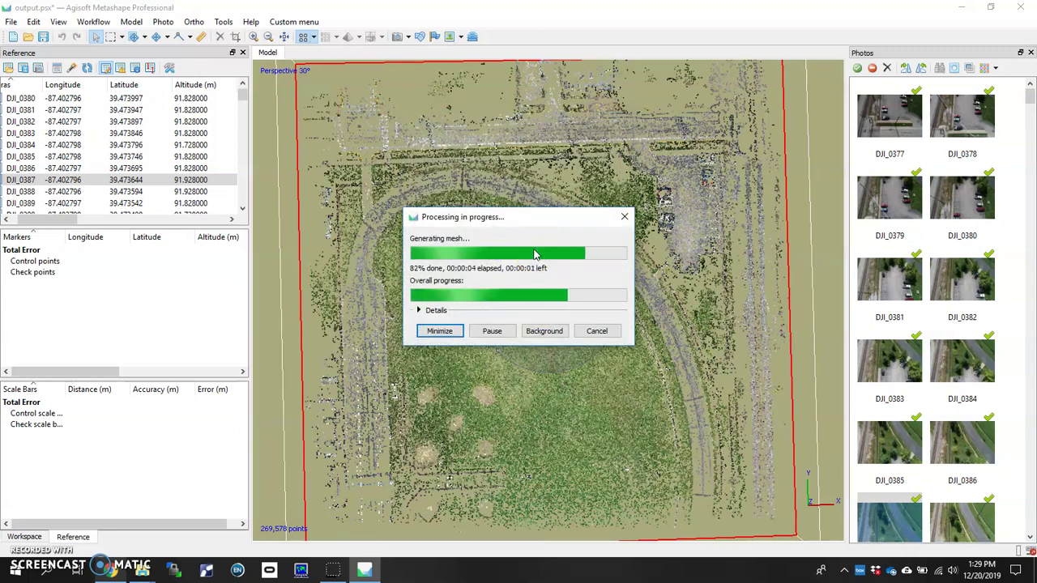
{"action": "left_click", "coordinate": [541, 261]}
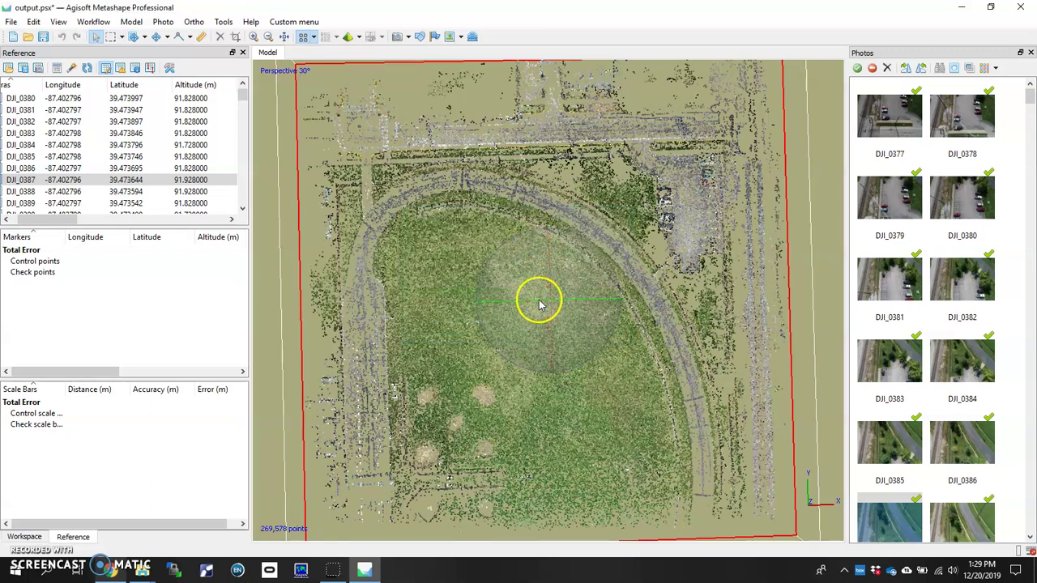
- Display the 200,000-face mesh shaded and orbit and zoom to examine its relief
{"action": "left_click", "coordinate": [348, 38]}
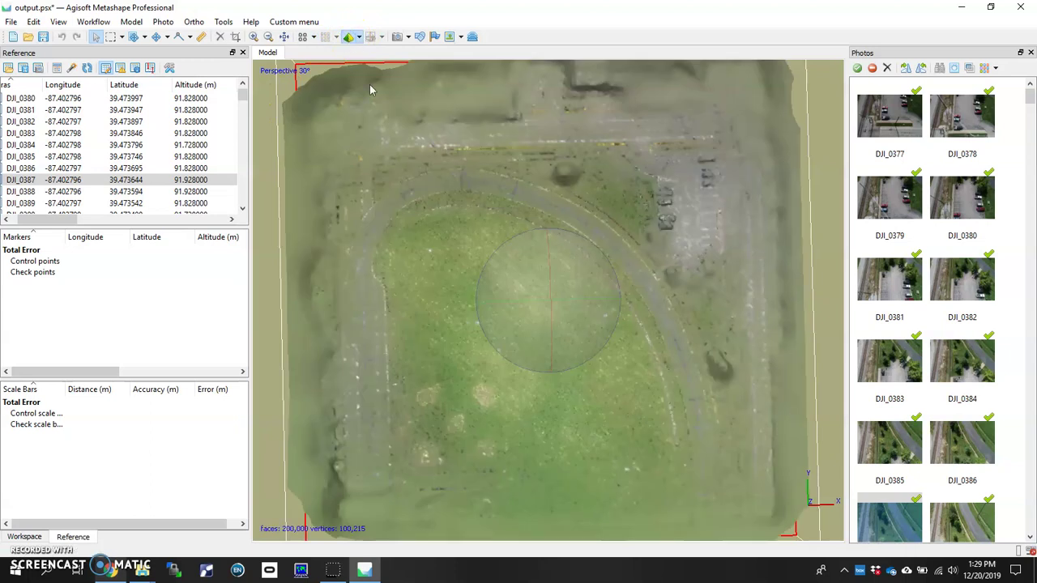
{"action": "mouse_move", "coordinate": [539, 310]}
{"action": "left_mouse_down"}
{"action": "mouse_move", "coordinate": [545, 232]}
{"action": "mouse_move", "coordinate": [519, 296]}
{"action": "mouse_move", "coordinate": [611, 299]}
{"action": "mouse_move", "coordinate": [548, 310]}
{"action": "mouse_move", "coordinate": [548, 329]}
{"action": "mouse_move", "coordinate": [595, 324]}
{"action": "mouse_move", "coordinate": [586, 345]}
{"action": "mouse_move", "coordinate": [523, 338]}
{"action": "mouse_move", "coordinate": [537, 347]}
{"action": "mouse_move", "coordinate": [562, 227]}
{"action": "mouse_move", "coordinate": [583, 215]}
{"action": "mouse_move", "coordinate": [581, 203]}
{"action": "mouse_move", "coordinate": [553, 247]}
{"action": "mouse_move", "coordinate": [581, 297]}
{"action": "mouse_move", "coordinate": [520, 319]}
{"action": "mouse_move", "coordinate": [521, 305]}
{"action": "left_mouse_up"}
{"action": "scroll", "coordinate": [527, 299], "scroll_direction": "up", "scroll_amount": 5}
{"action": "scroll", "coordinate": [527, 340], "scroll_direction": "up", "scroll_amount": 4}
{"action": "scroll", "coordinate": [538, 308], "scroll_direction": "down", "scroll_amount": 3}
{"action": "scroll", "coordinate": [587, 293], "scroll_direction": "up", "scroll_amount": 5}
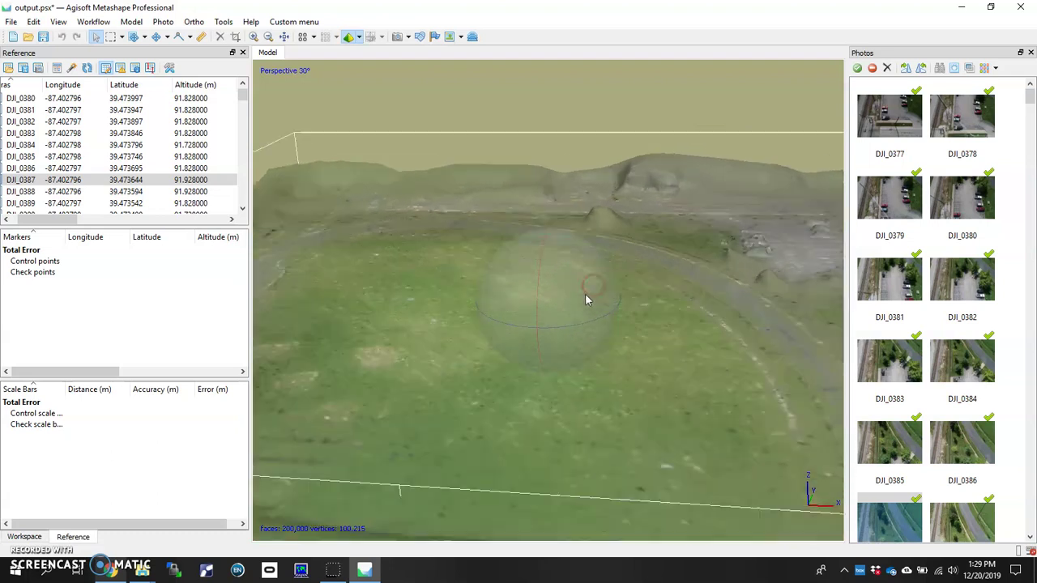
{"action": "scroll", "coordinate": [474, 313], "scroll_direction": "down", "scroll_amount": 5}
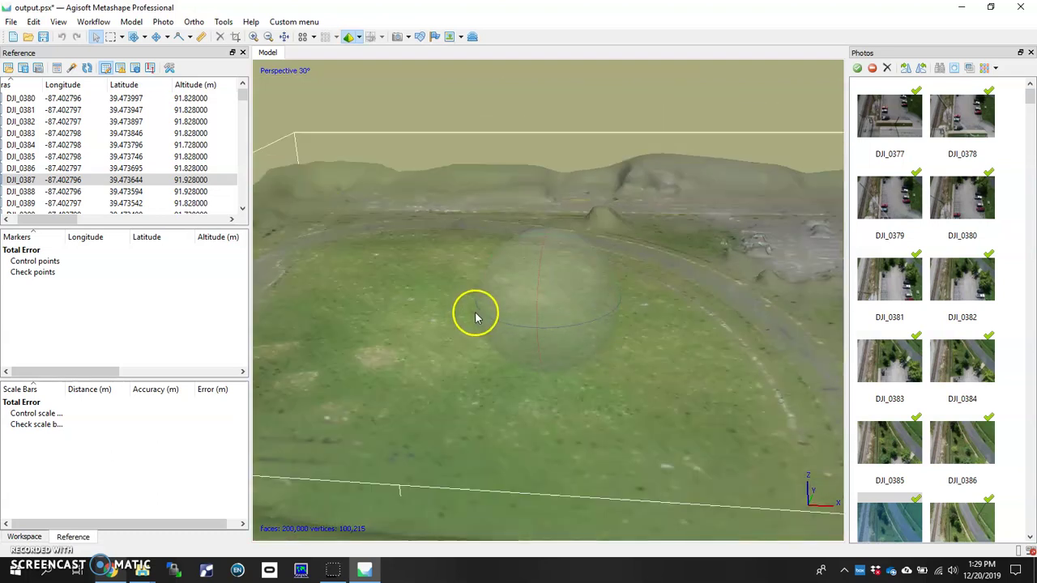
{"action": "mouse_move", "coordinate": [540, 318]}
{"action": "left_mouse_down"}
{"action": "mouse_move", "coordinate": [586, 305]}
{"action": "mouse_move", "coordinate": [542, 321]}
{"action": "mouse_move", "coordinate": [564, 287]}
{"action": "mouse_move", "coordinate": [567, 331]}
{"action": "mouse_move", "coordinate": [526, 347]}
{"action": "mouse_move", "coordinate": [562, 319]}
{"action": "mouse_move", "coordinate": [550, 305]}
{"action": "left_mouse_up"}
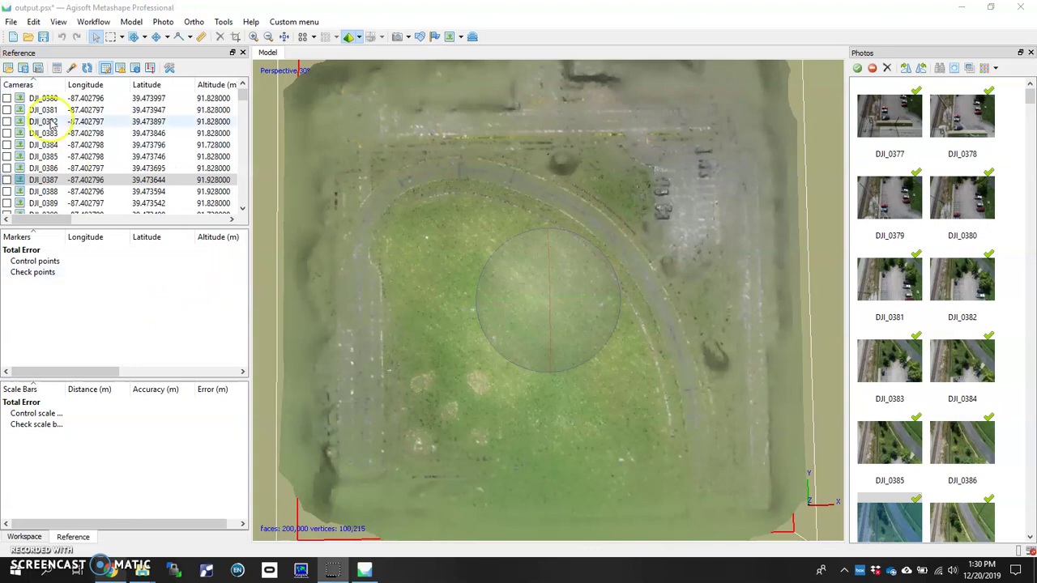
- Import reference coordinates from 20190911.txt in the RecreationFieldEast folder
{"action": "left_click", "coordinate": [8, 68]}
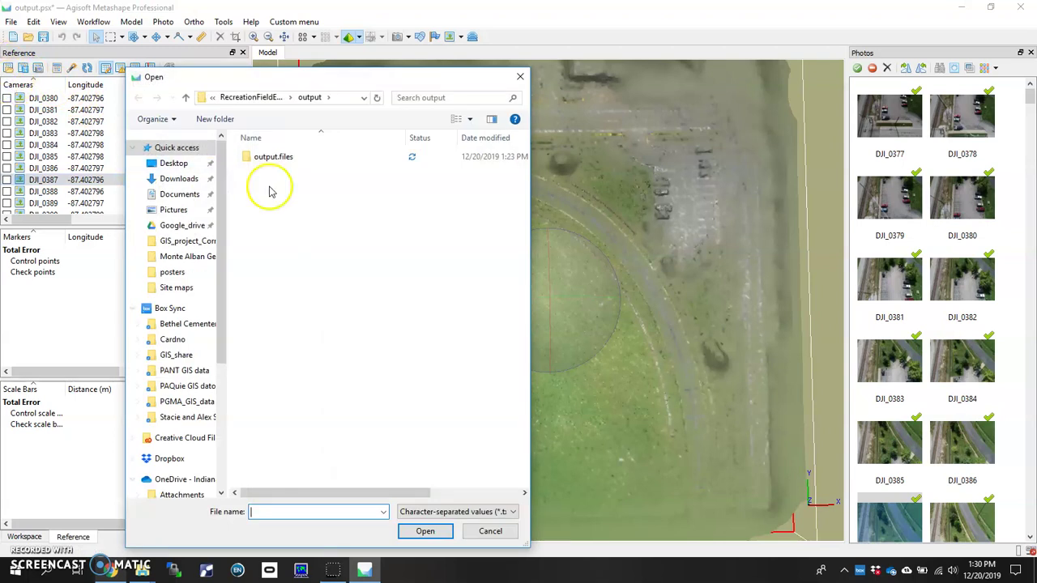
{"action": "left_click", "coordinate": [258, 98]}
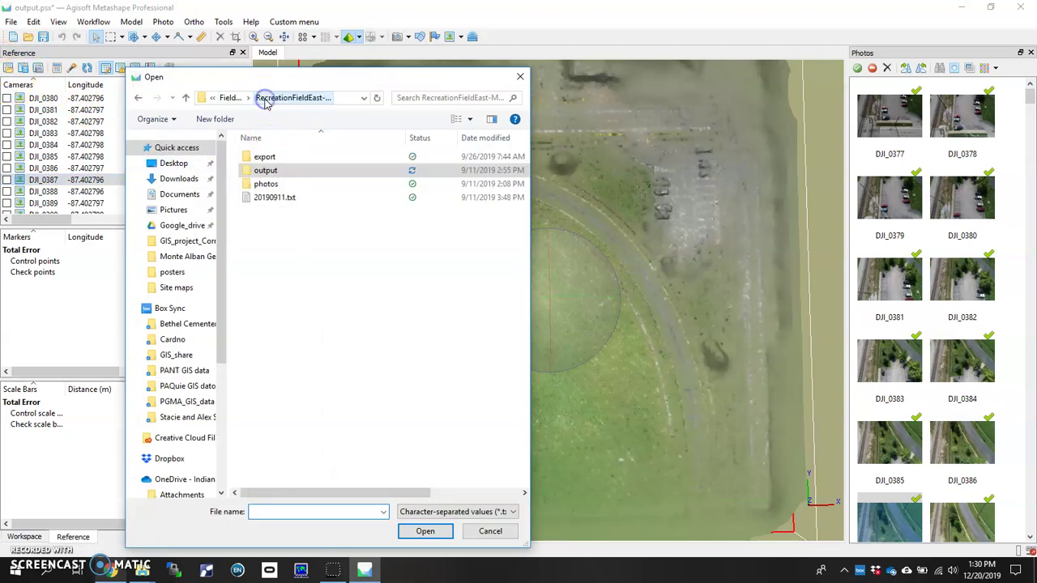
{"action": "left_click", "coordinate": [287, 199]}
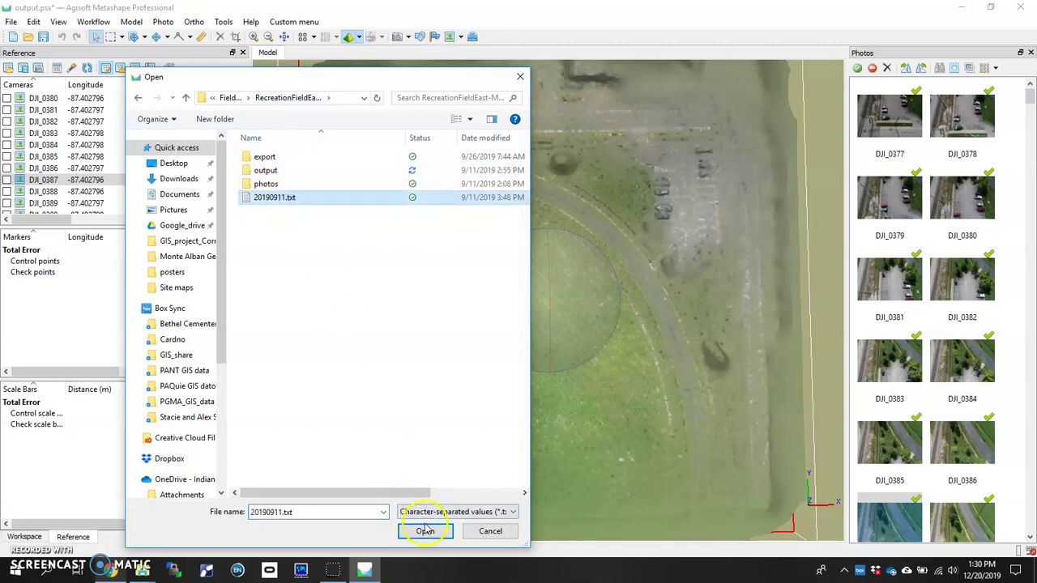
{"action": "left_click", "coordinate": [424, 531]}
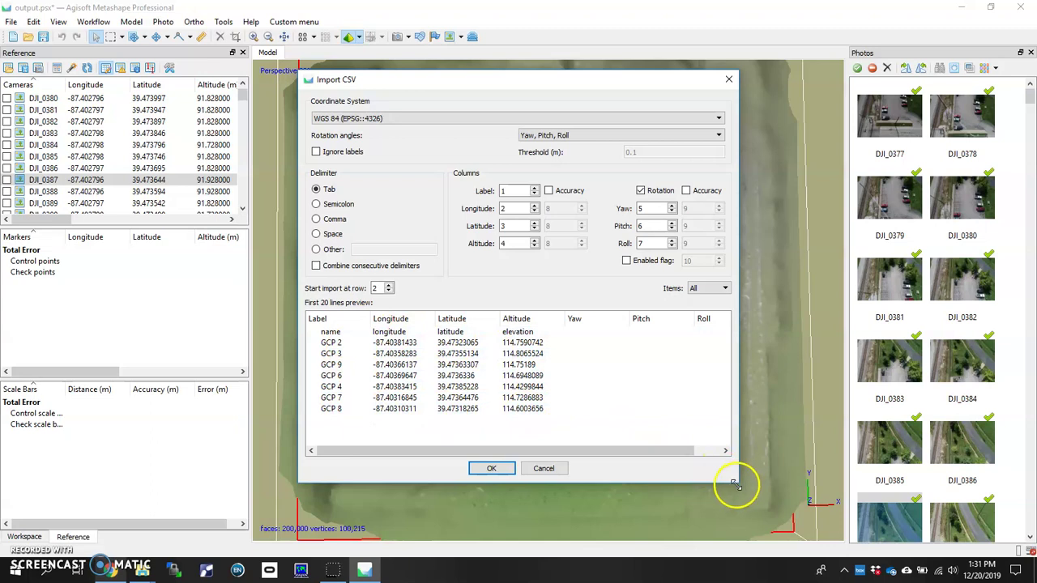
- Accept the GCP import with Tab delimiter after trying Semicolon and Space
{"action": "left_click_drag", "start_coordinate": [734, 484], "coordinate": [709, 519]}
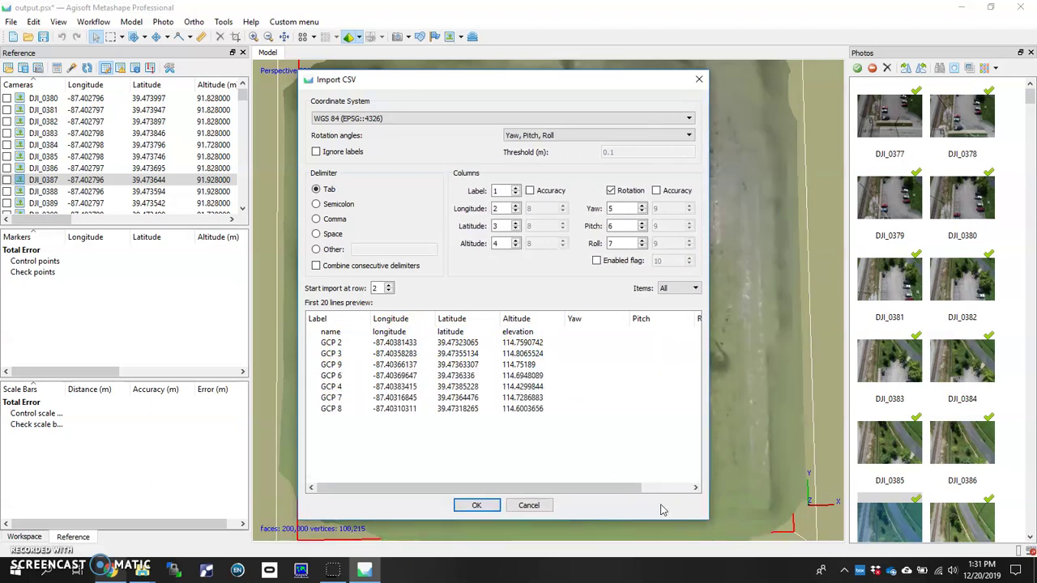
{"action": "left_click", "coordinate": [316, 205]}
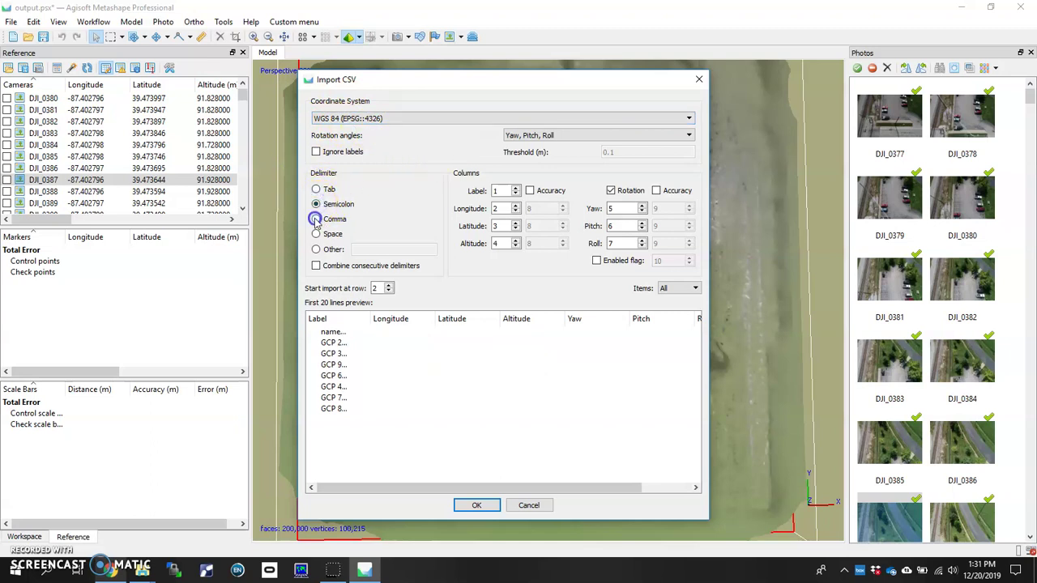
{"action": "left_click", "coordinate": [316, 234]}
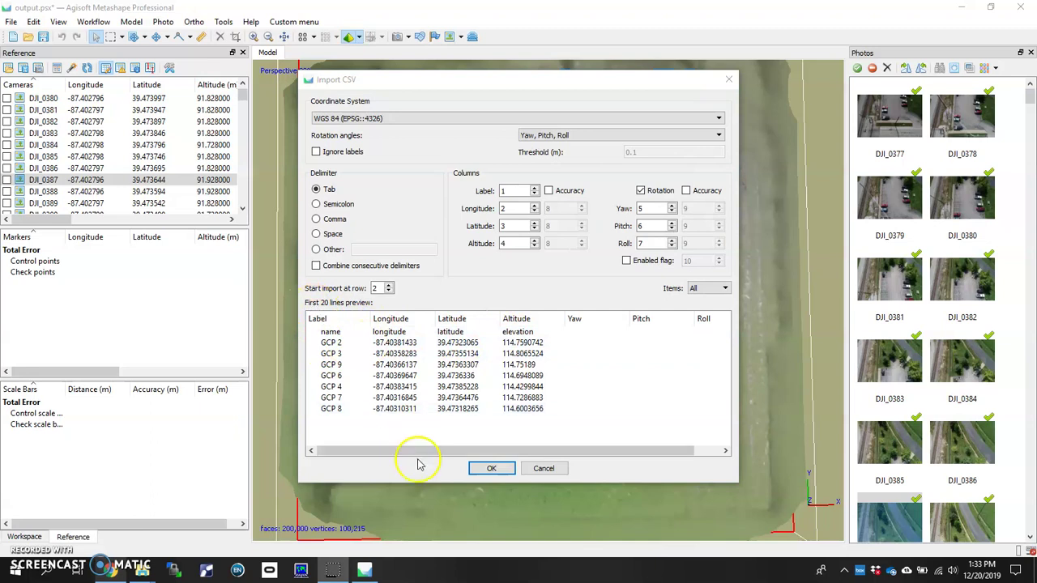
{"action": "left_click", "coordinate": [491, 469]}
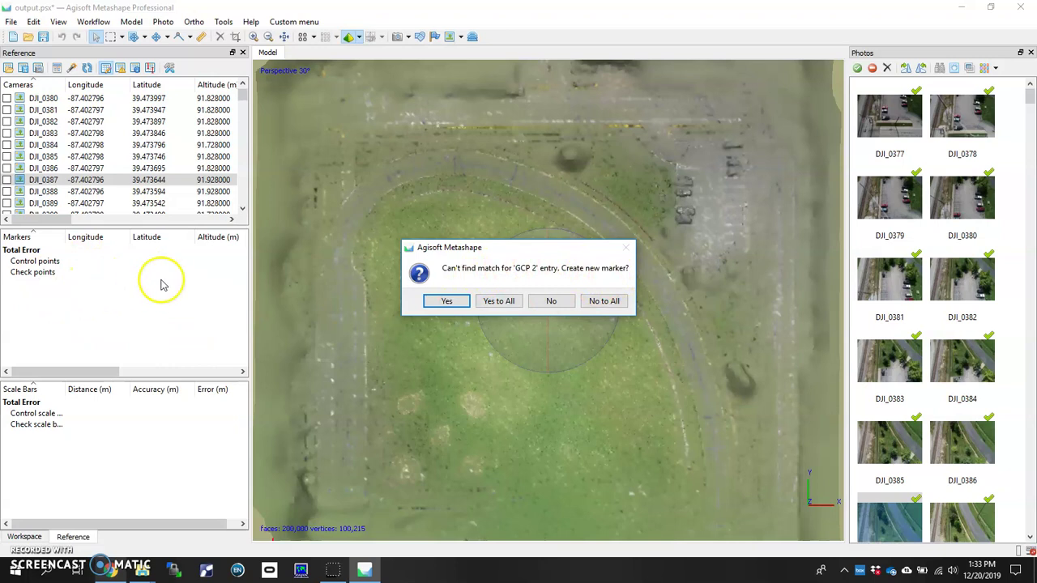
{"action": "left_click", "coordinate": [499, 301]}
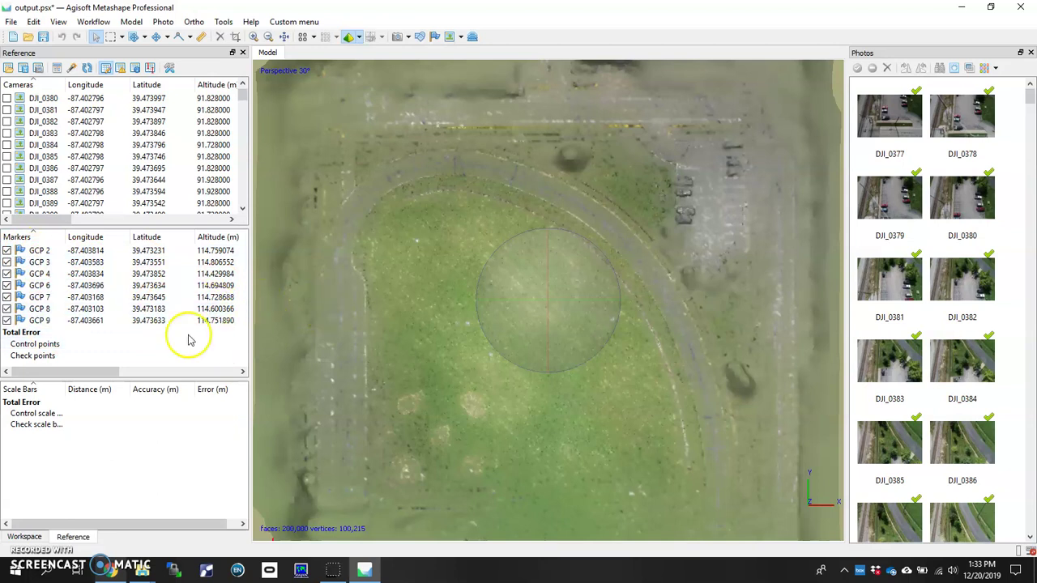
{"action": "scroll", "coordinate": [507, 306], "scroll_direction": "down", "scroll_amount": 5}
{"action": "scroll", "coordinate": [492, 299], "scroll_direction": "up", "scroll_amount": 5}
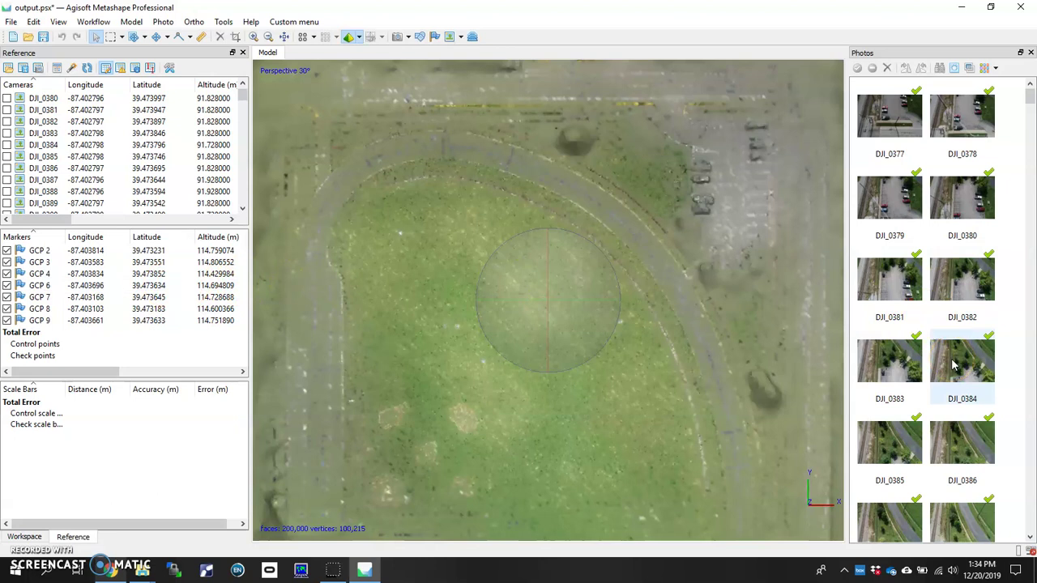
{"action": "left_click", "coordinate": [51, 251]}
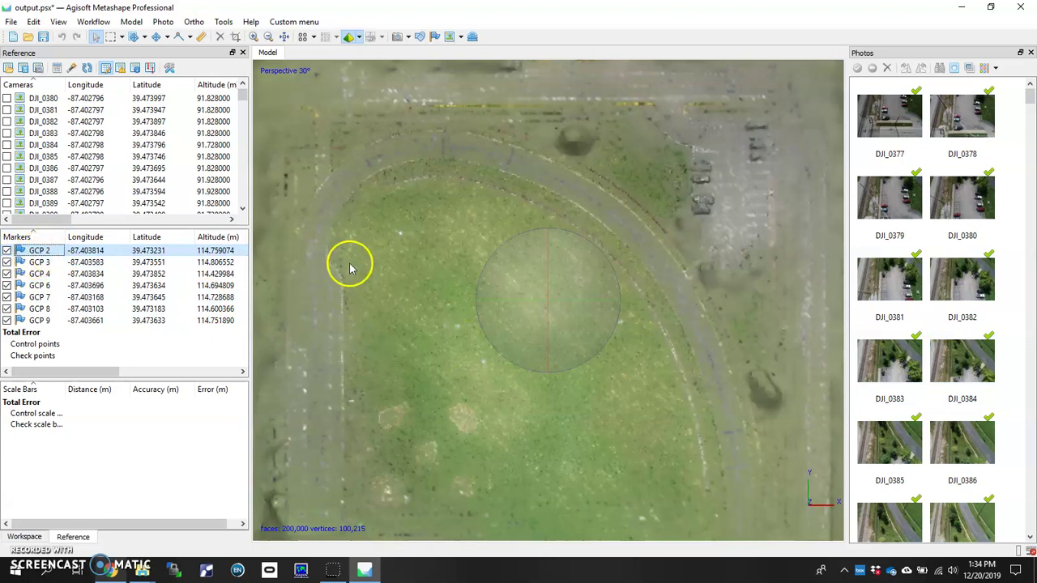
{"action": "scroll", "coordinate": [948, 364], "scroll_direction": "down", "scroll_amount": 10}
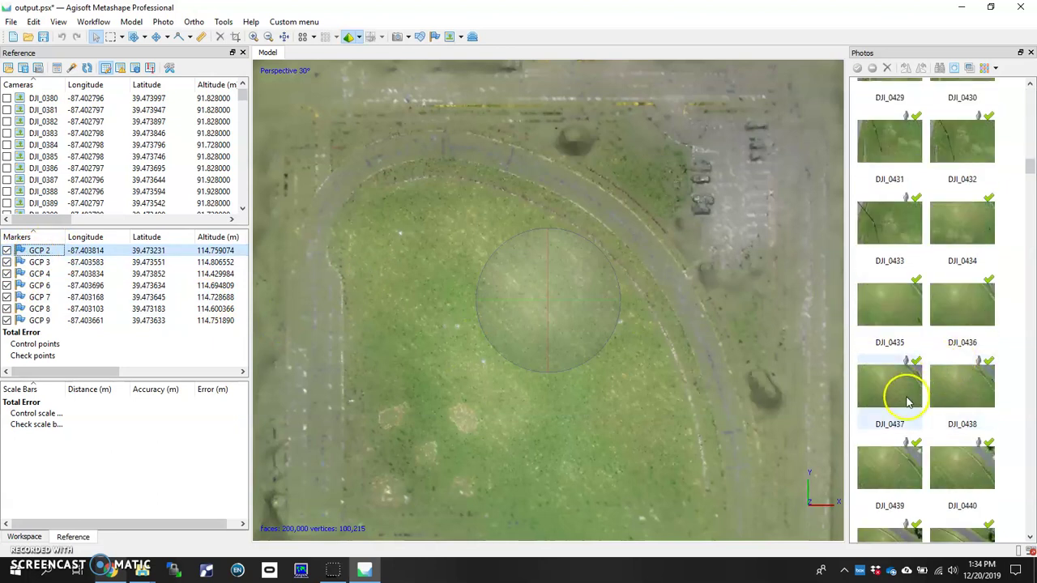
- Open photo DJI_0437 and zoom in on the GCP 7 target
{"action": "double_click", "coordinate": [907, 401]}
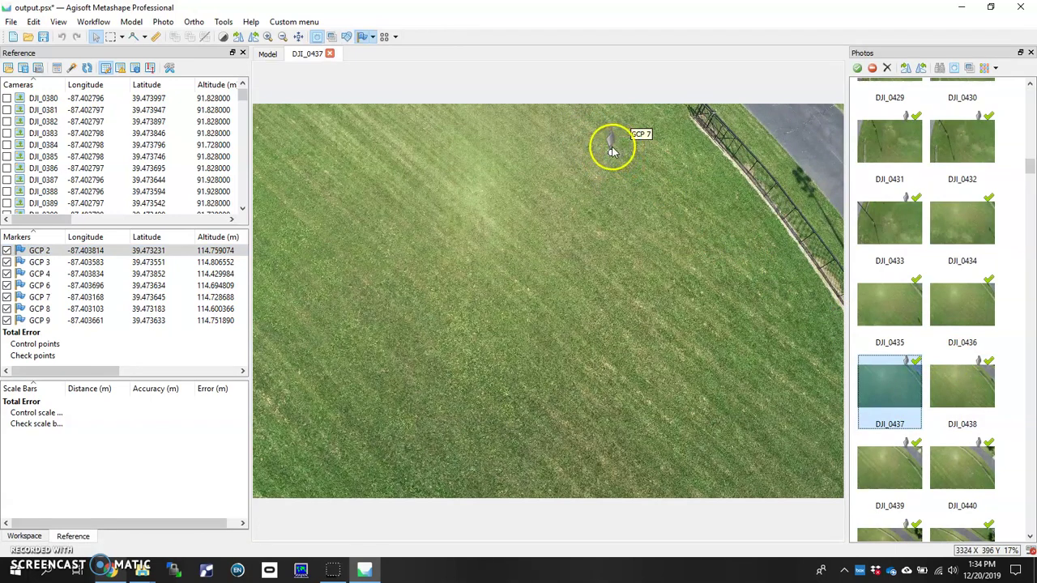
{"action": "scroll", "coordinate": [612, 152], "scroll_direction": "up", "scroll_amount": 10}
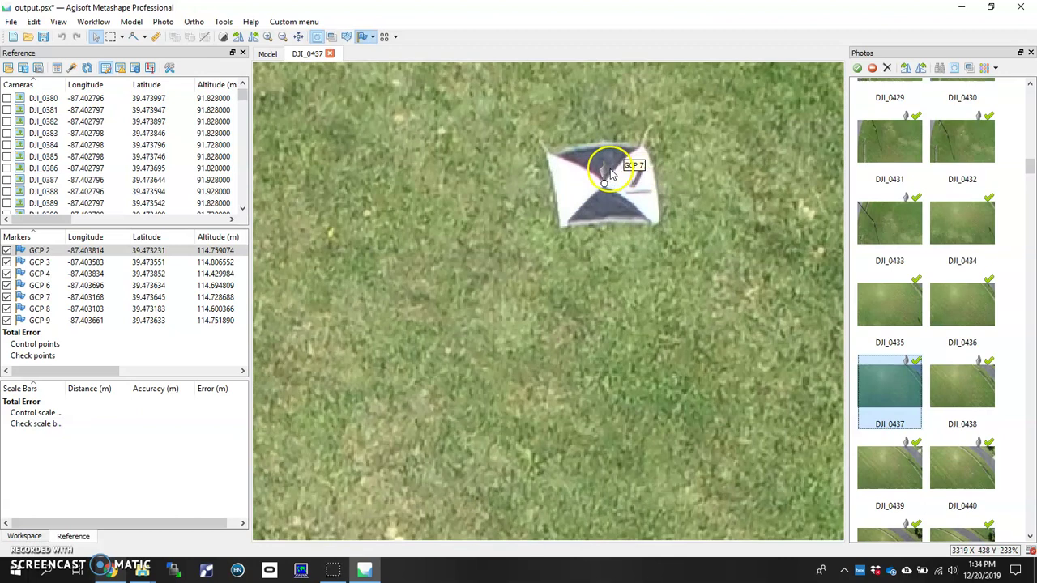
{"action": "scroll", "coordinate": [611, 172], "scroll_direction": "up", "scroll_amount": 3}
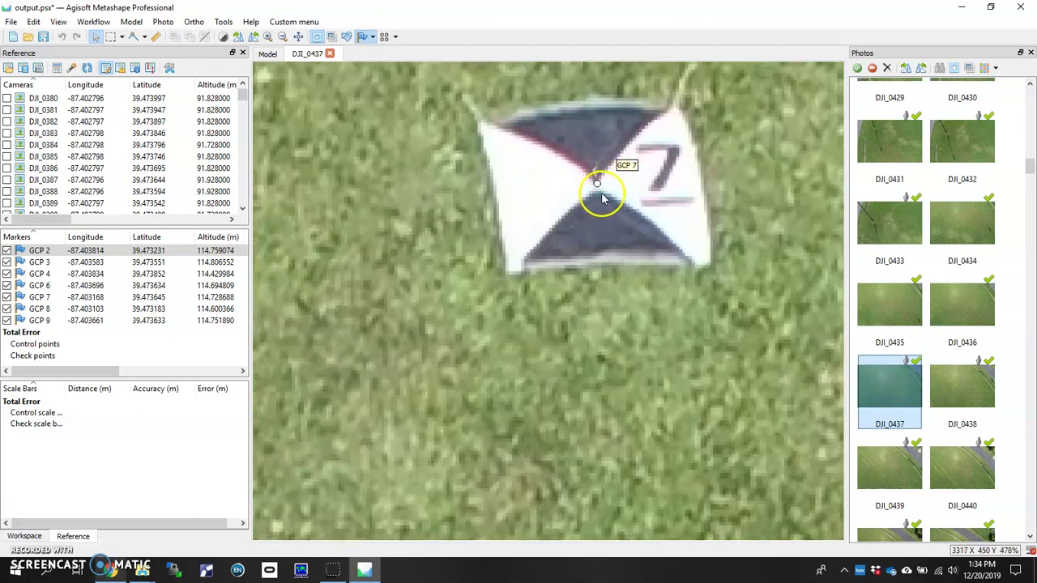
{"action": "scroll", "coordinate": [600, 198], "scroll_direction": "up", "scroll_amount": 1}
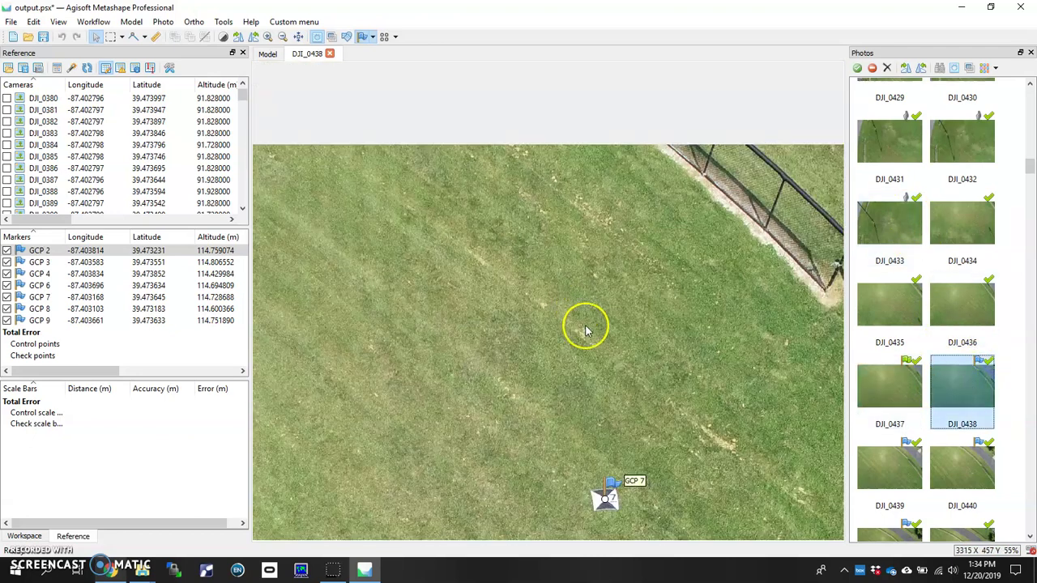
- Zoom to the GCP 7 target in DJI_0441, pin the marker at its centre, and select GCP 7
{"action": "left_click_drag", "start_coordinate": [599, 442], "coordinate": [560, 298]}
{"action": "scroll", "coordinate": [559, 301], "scroll_direction": "up", "scroll_amount": 7}
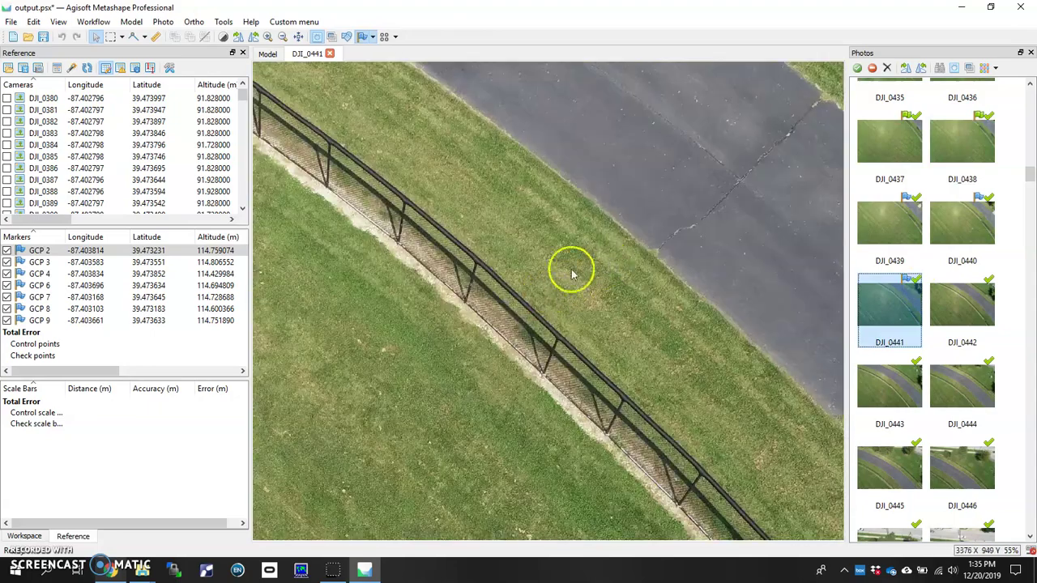
{"action": "scroll", "coordinate": [569, 257], "scroll_direction": "down", "scroll_amount": 6}
{"action": "scroll", "coordinate": [620, 480], "scroll_direction": "up", "scroll_amount": 6}
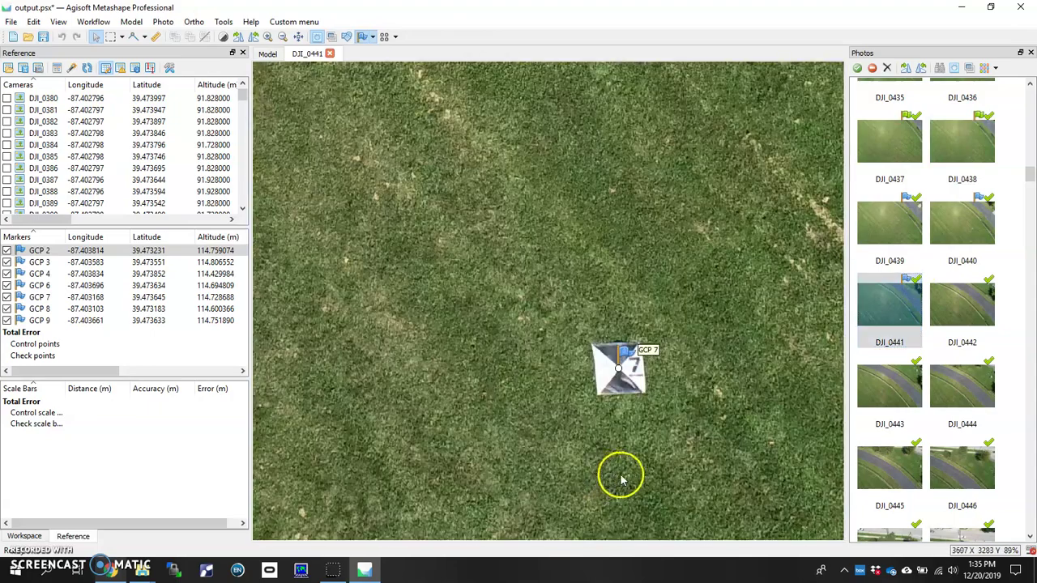
{"action": "scroll", "coordinate": [617, 352], "scroll_direction": "up", "scroll_amount": 5}
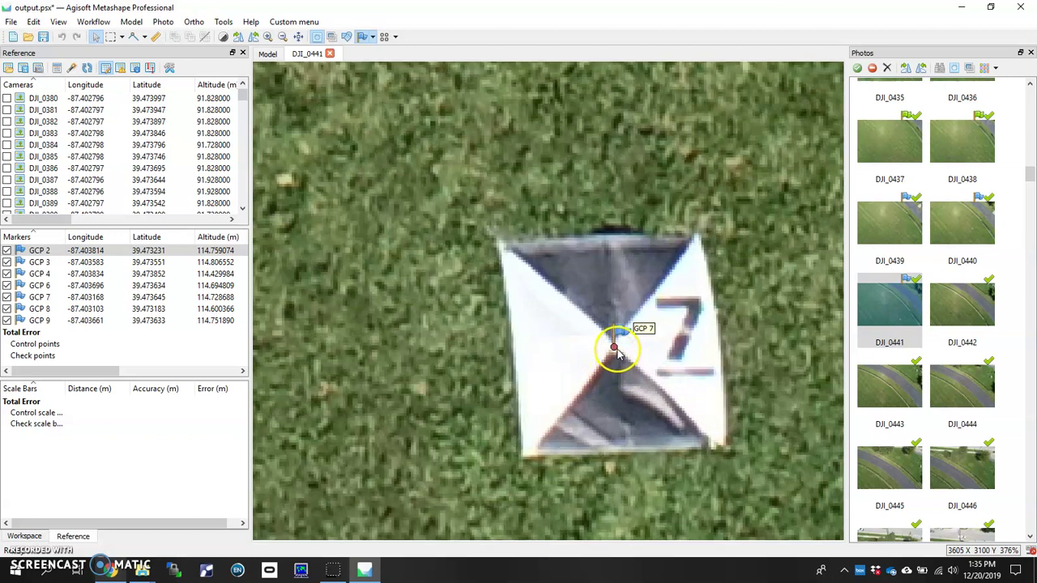
{"action": "left_click", "coordinate": [614, 348]}
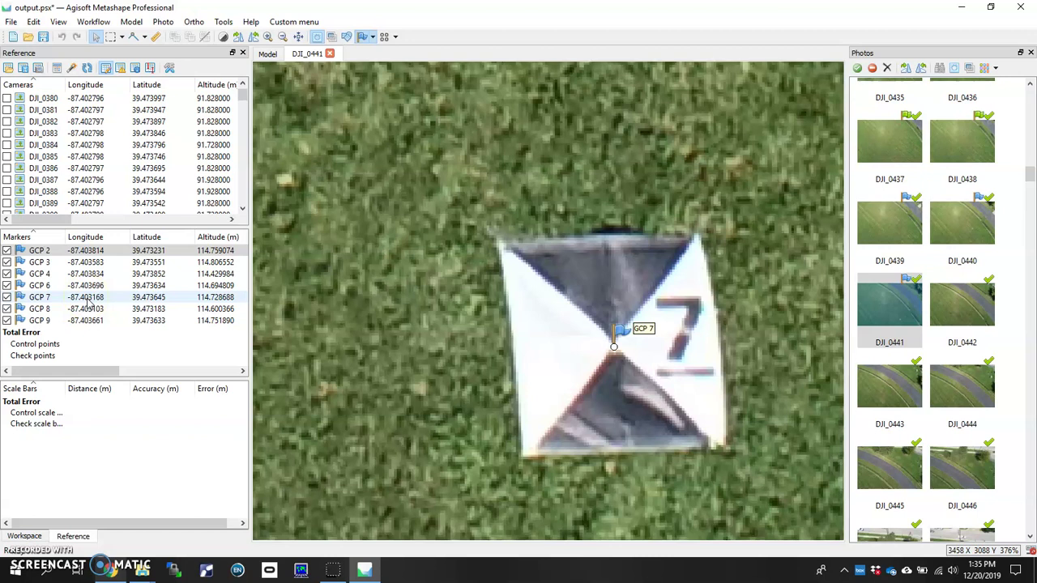
{"action": "left_click", "coordinate": [87, 299]}
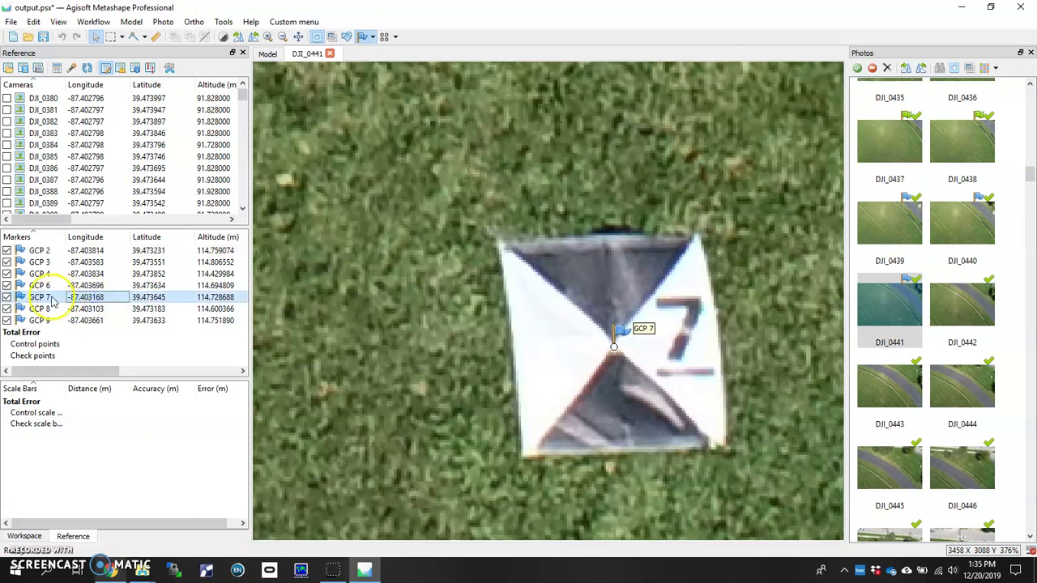
- Filter the Photos pane to show only photos containing GCP 7
{"action": "right_click", "coordinate": [52, 300]}
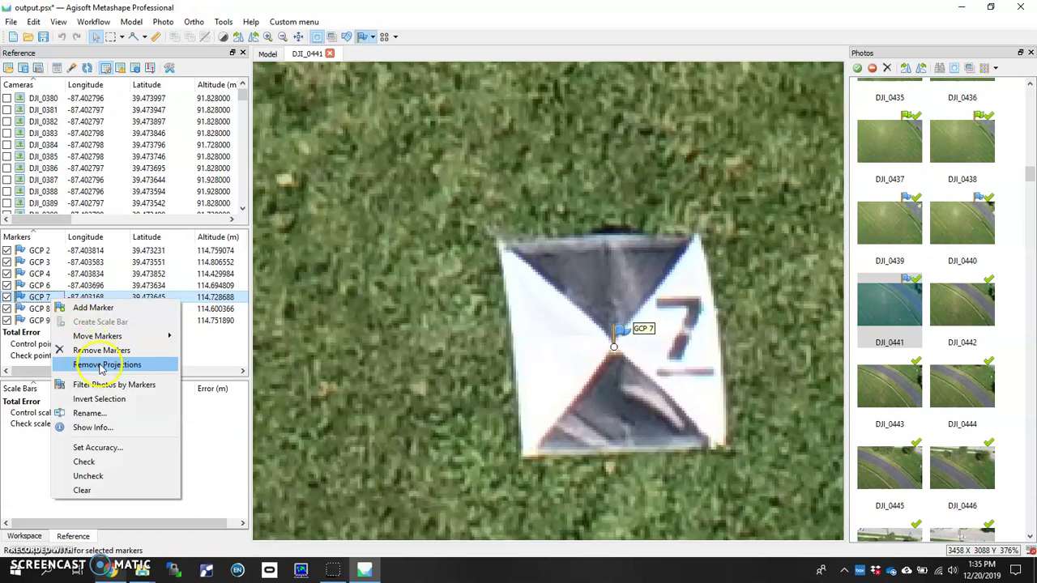
{"action": "left_click", "coordinate": [114, 385]}
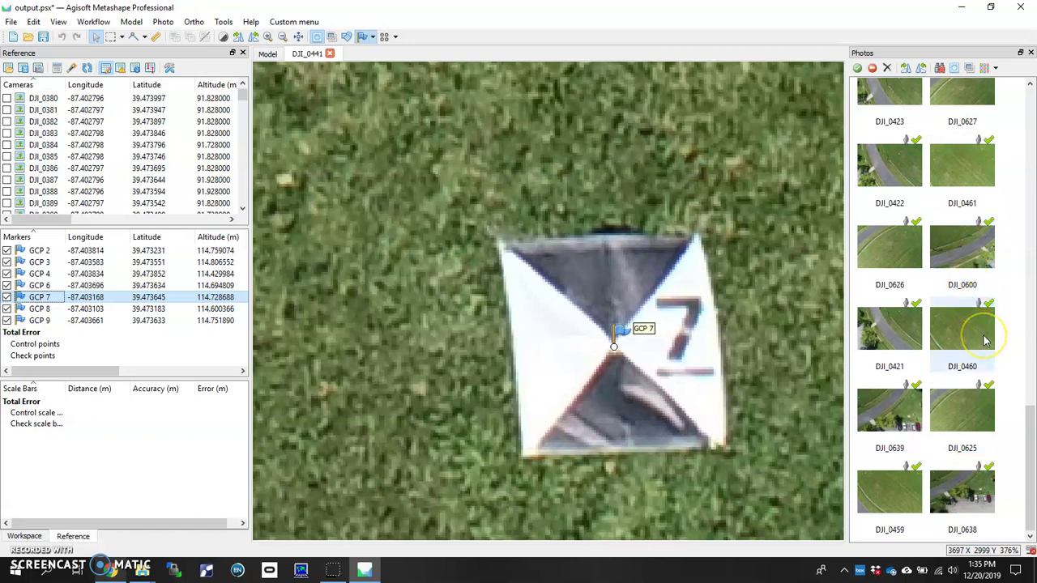
{"action": "scroll", "coordinate": [963, 292], "scroll_direction": "up", "scroll_amount": 10}
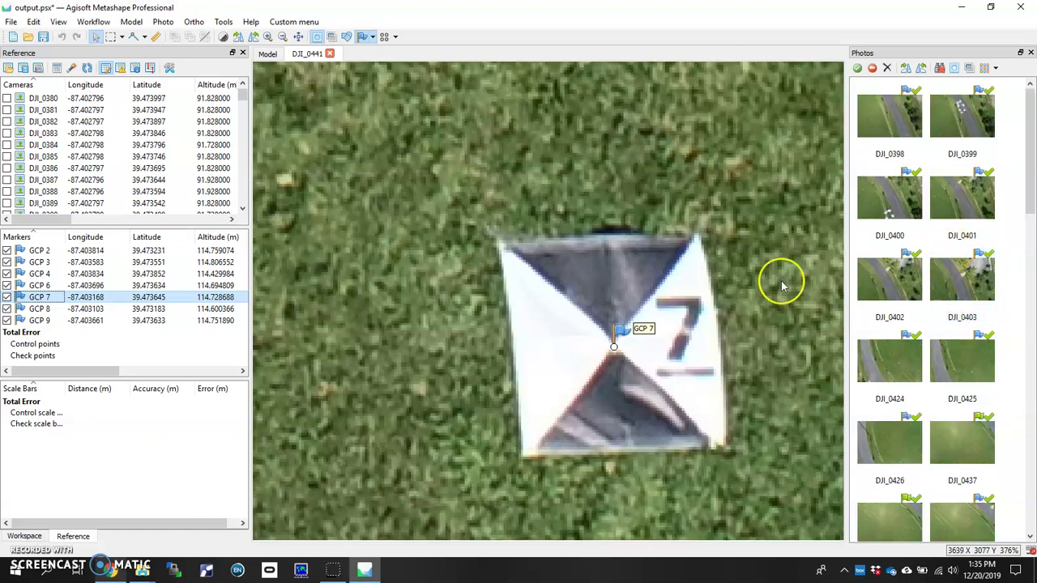
- Check GCP 7's placement in photos DJI_0398 through DJI_0588
{"action": "double_click", "coordinate": [894, 123]}
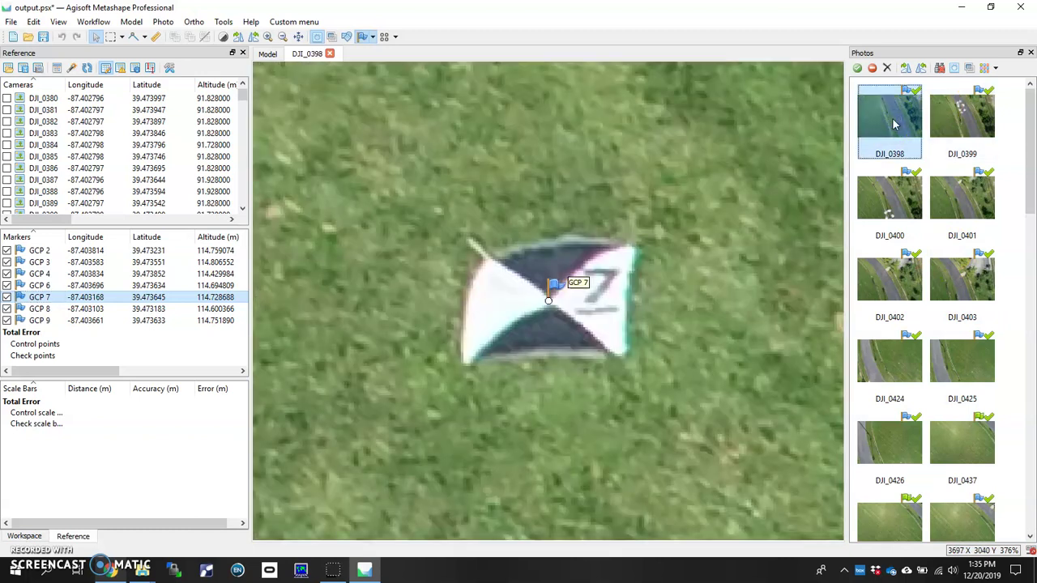
{"action": "double_click", "coordinate": [960, 123]}
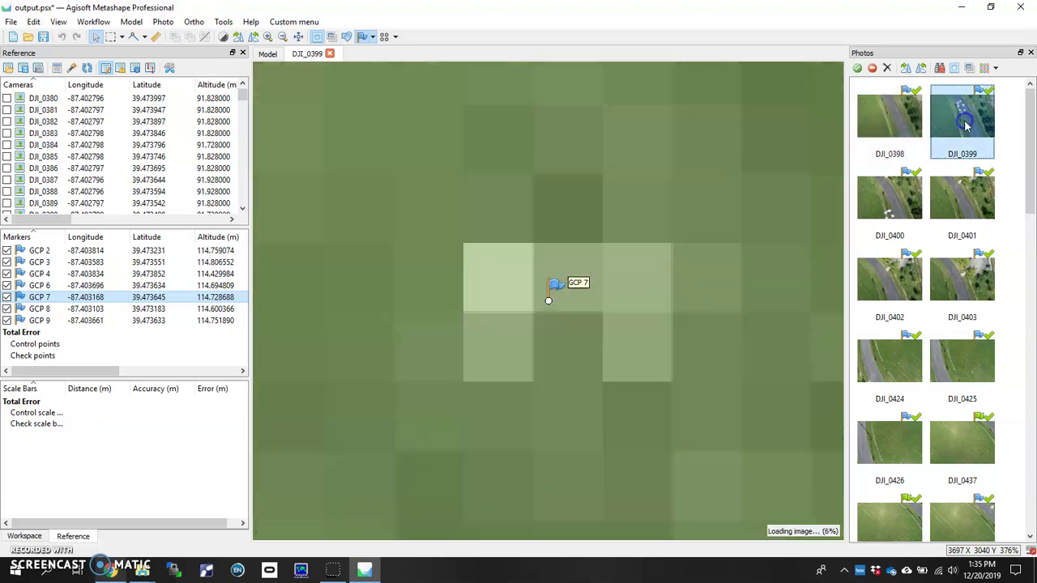
{"action": "double_click", "coordinate": [897, 208]}
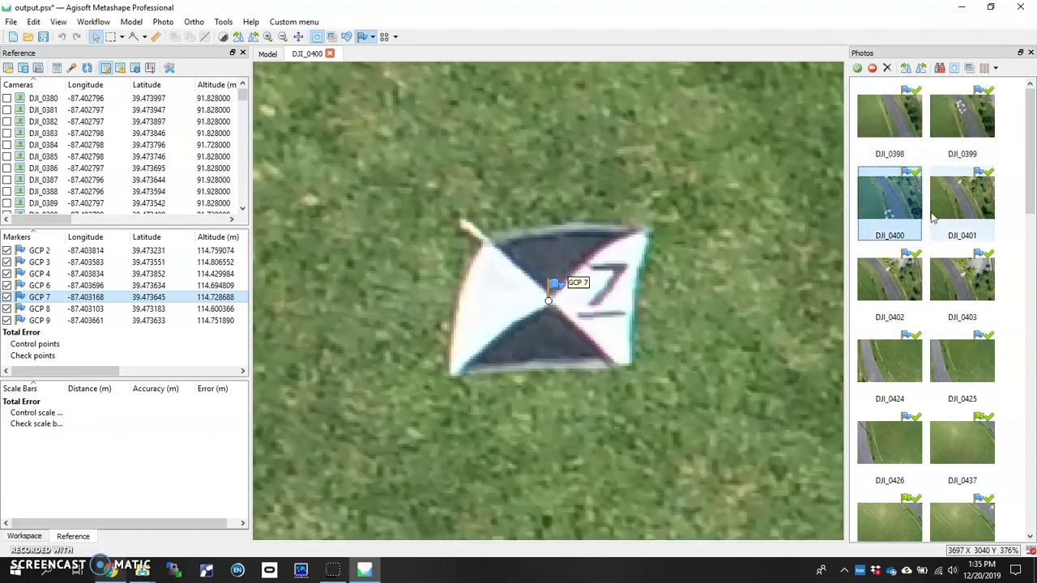
{"action": "double_click", "coordinate": [963, 215]}
{"action": "double_click", "coordinate": [962, 298]}
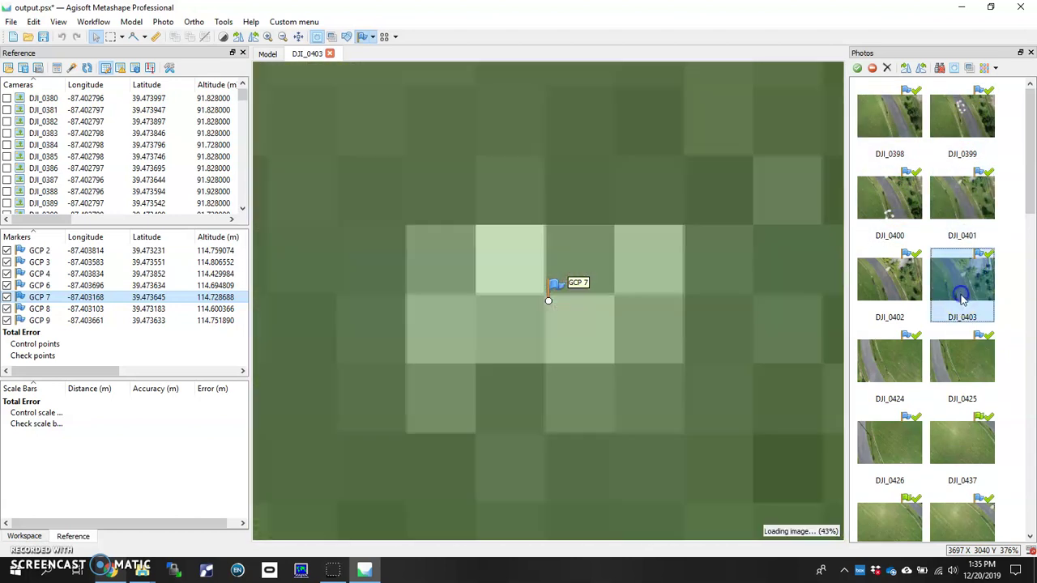
{"action": "double_click", "coordinate": [905, 296]}
{"action": "double_click", "coordinate": [897, 353]}
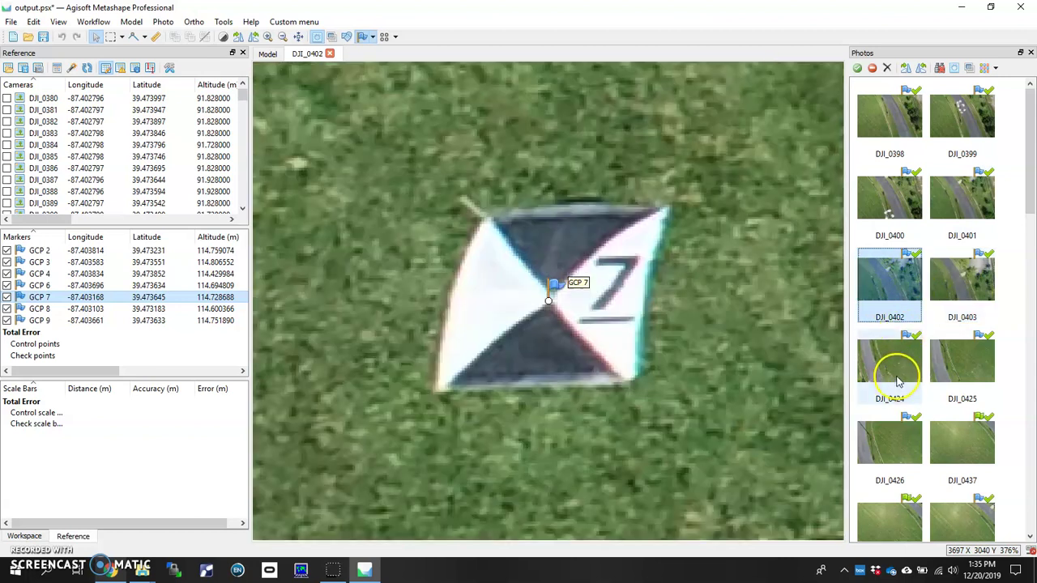
{"action": "double_click", "coordinate": [965, 374]}
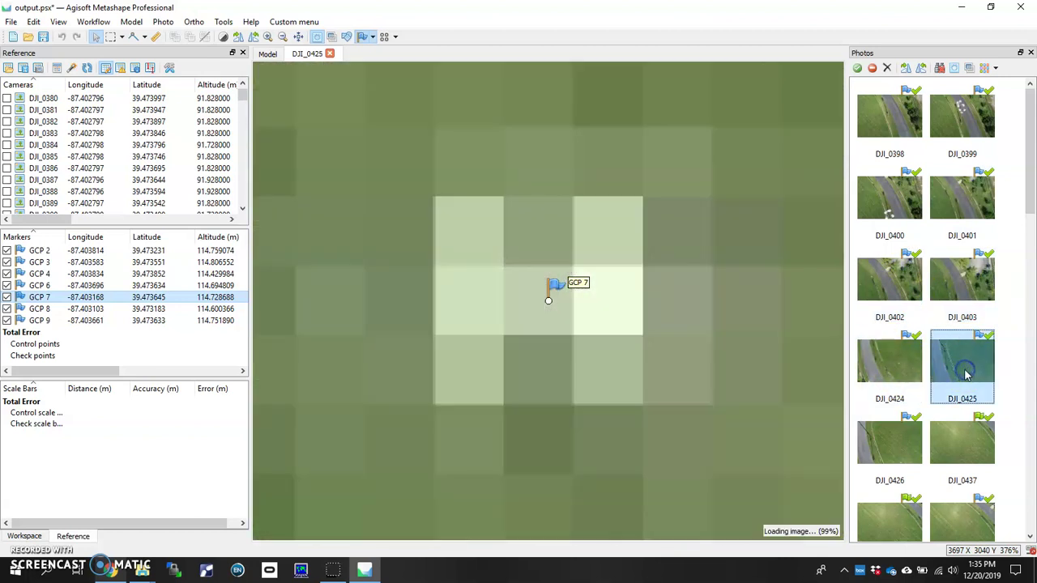
{"action": "double_click", "coordinate": [886, 446]}
{"action": "double_click", "coordinate": [959, 448]}
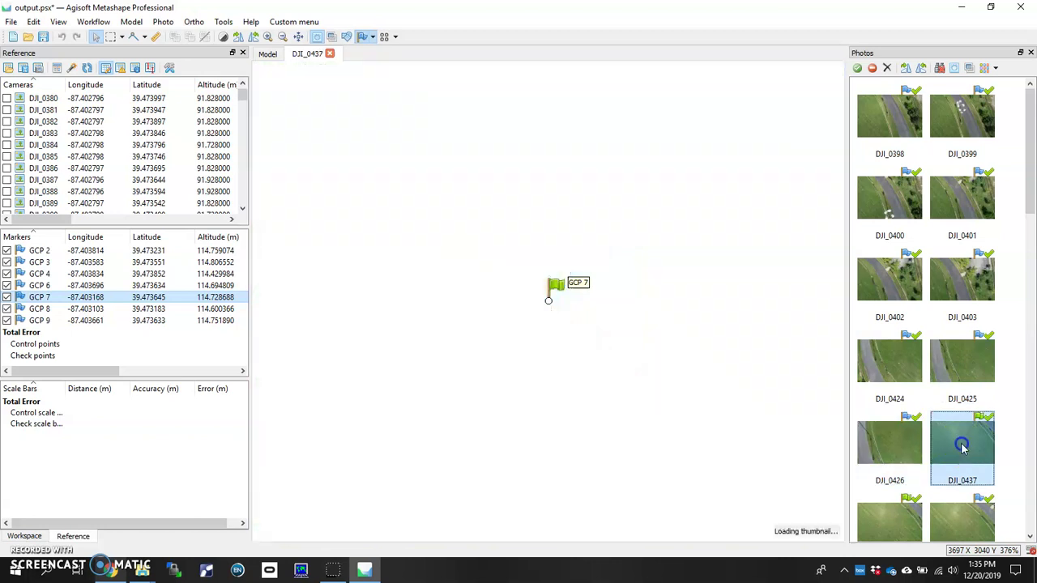
{"action": "scroll", "coordinate": [962, 441], "scroll_direction": "down", "scroll_amount": 3}
{"action": "double_click", "coordinate": [945, 295]}
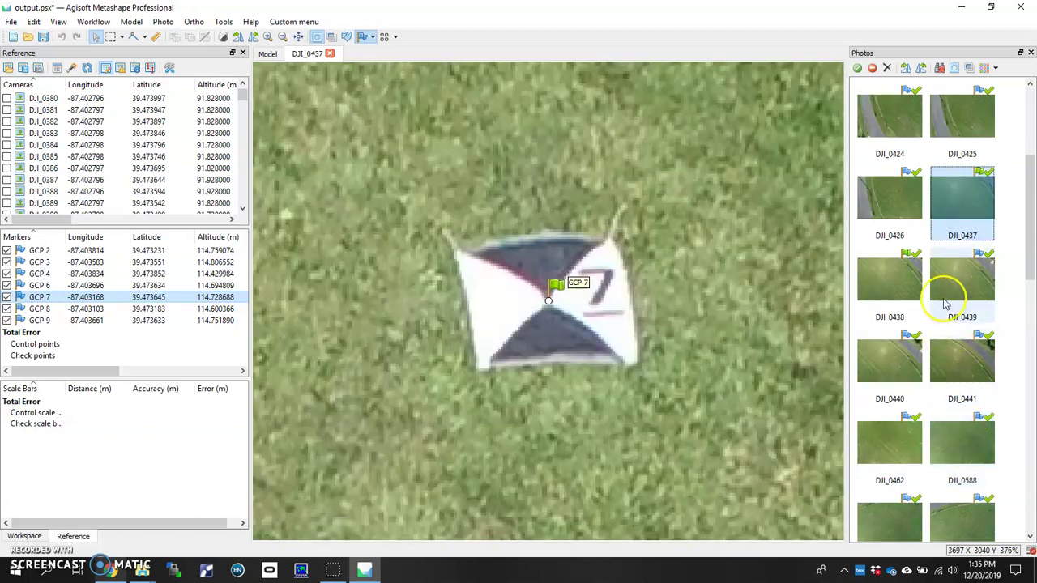
{"action": "double_click", "coordinate": [952, 357]}
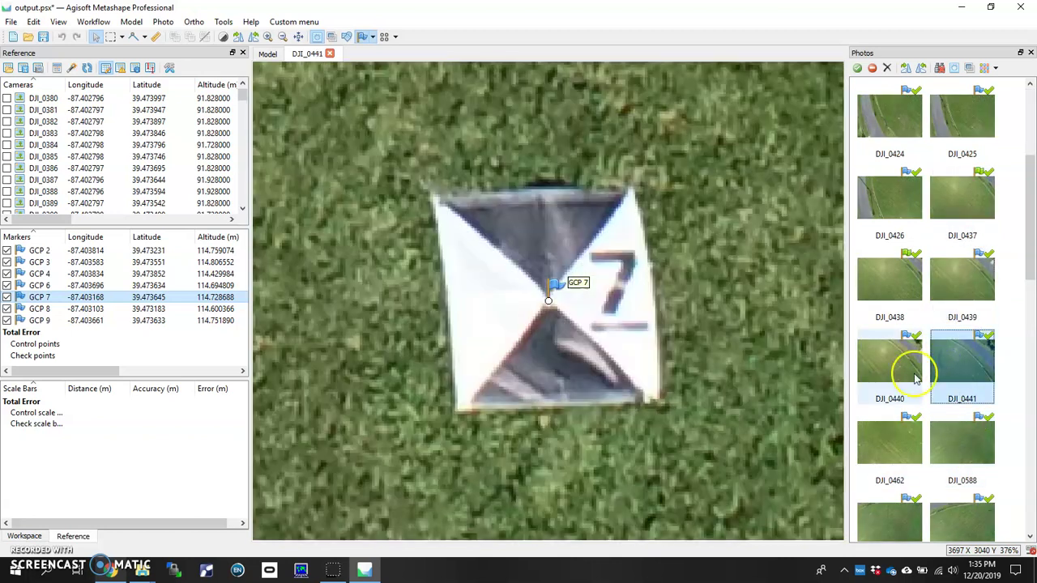
{"action": "double_click", "coordinate": [902, 360]}
{"action": "double_click", "coordinate": [903, 446]}
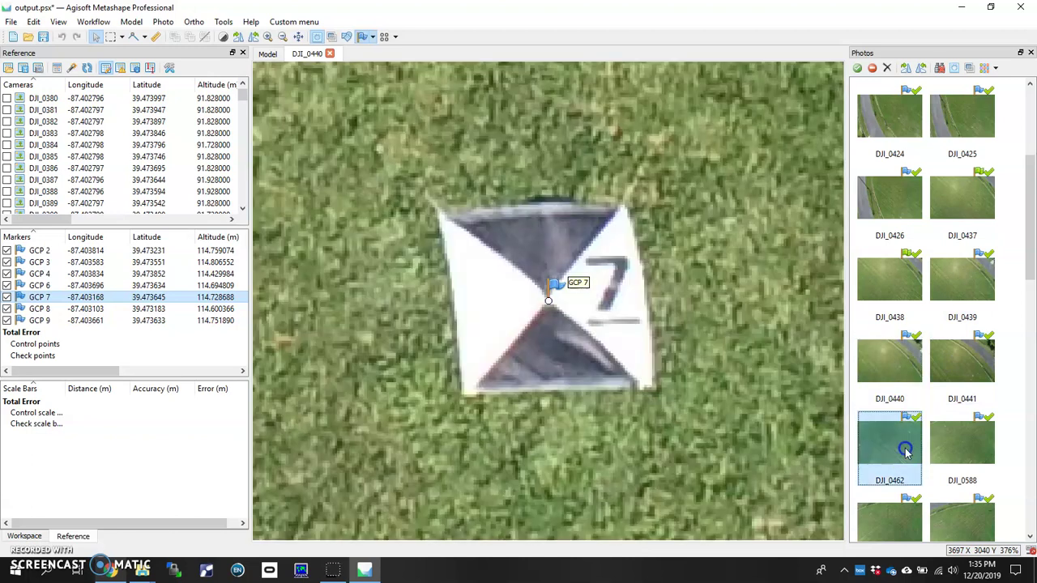
{"action": "double_click", "coordinate": [966, 445]}
- Drag GCP 7 onto the target centre in DJI_0628, then check DJI_0629 and DJI_0639
{"action": "scroll", "coordinate": [965, 446], "scroll_direction": "down", "scroll_amount": 9}
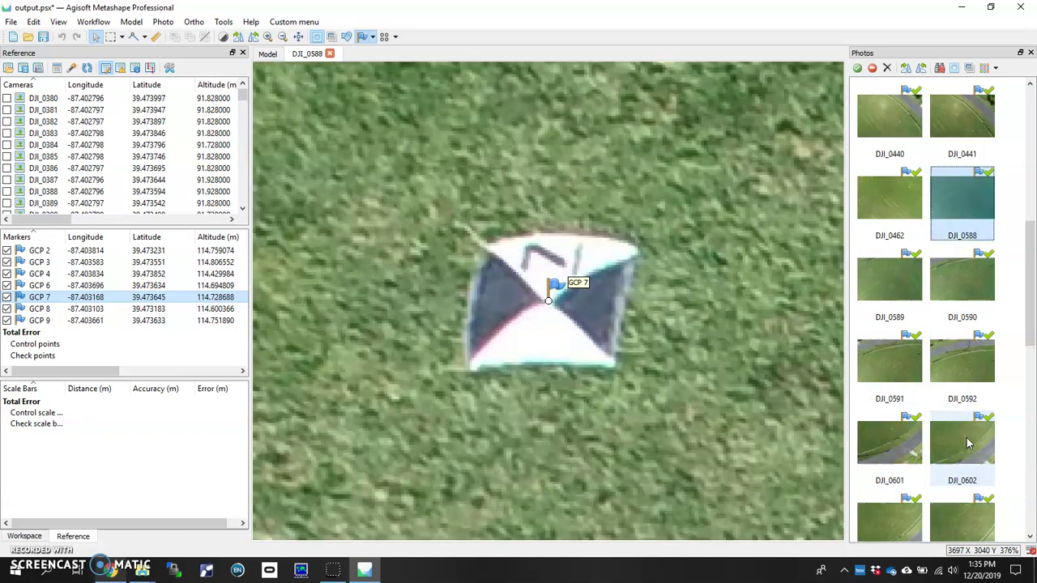
{"action": "left_click", "coordinate": [962, 376]}
{"action": "left_click", "coordinate": [949, 195]}
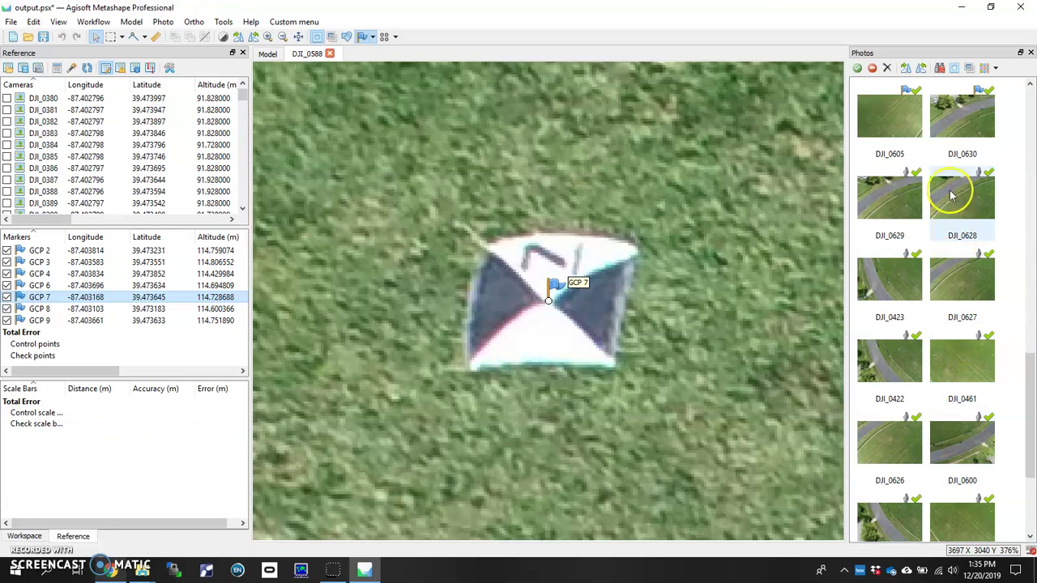
{"action": "double_click", "coordinate": [960, 208]}
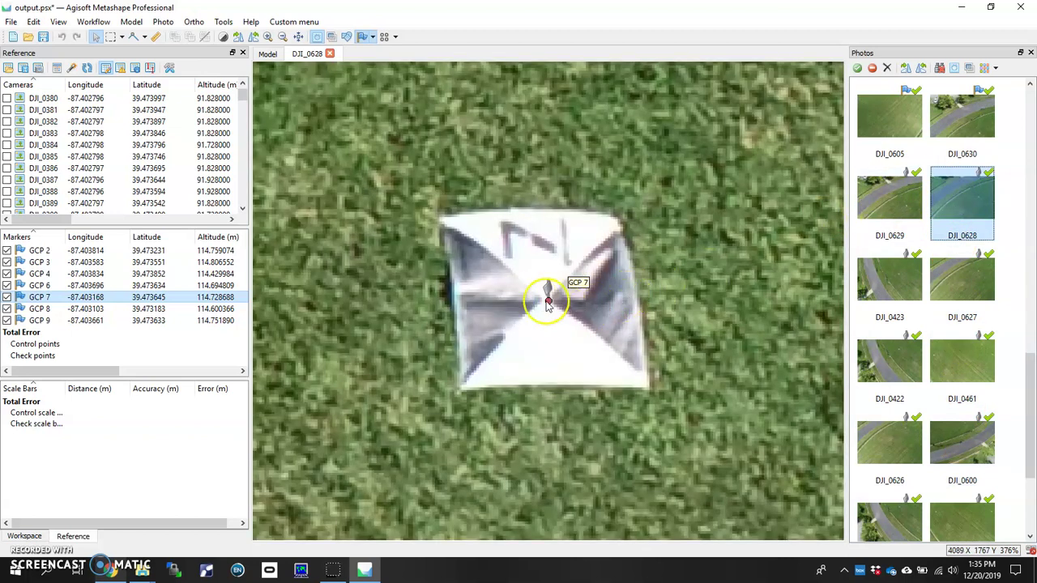
{"action": "left_click_drag", "start_coordinate": [548, 304], "coordinate": [548, 301]}
{"action": "double_click", "coordinate": [897, 207]}
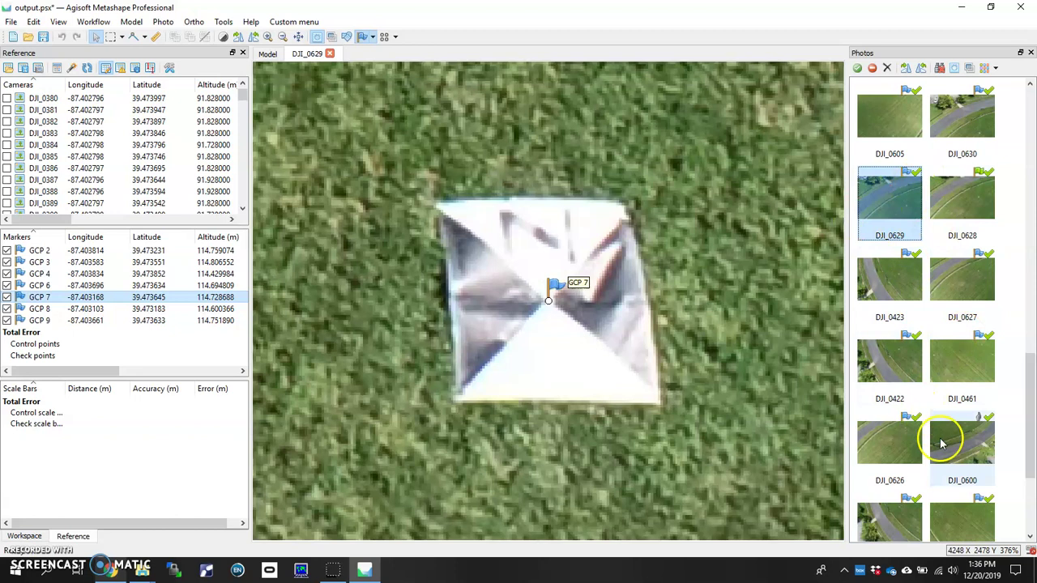
{"action": "scroll", "coordinate": [930, 468], "scroll_direction": "down", "scroll_amount": 3}
{"action": "double_click", "coordinate": [899, 409]}
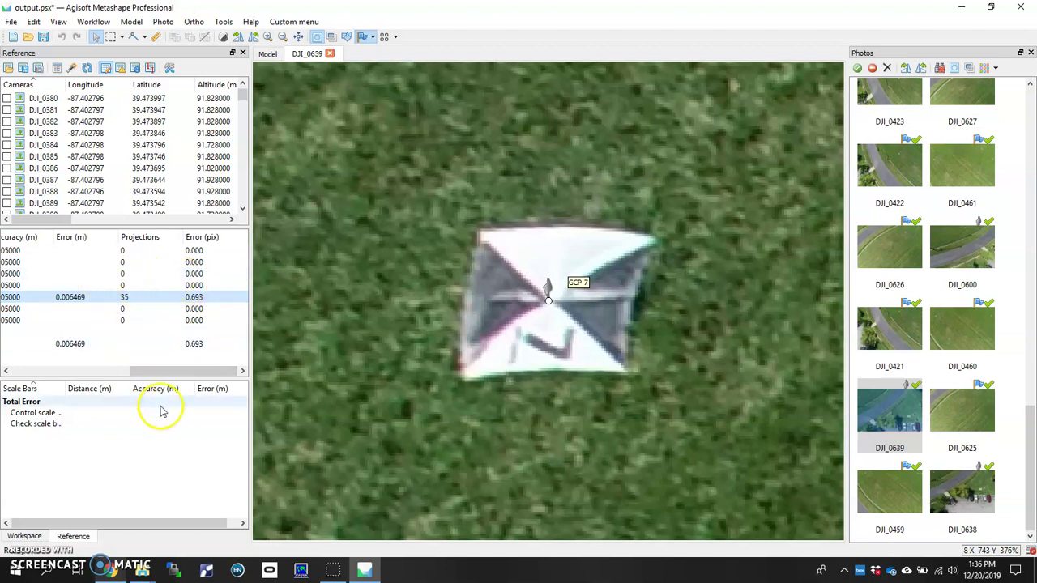
- Scroll the Markers table to read GCP 7's error of 0.006469 m and 0.693 pix
{"action": "left_click_drag", "start_coordinate": [186, 370], "coordinate": [62, 370]}
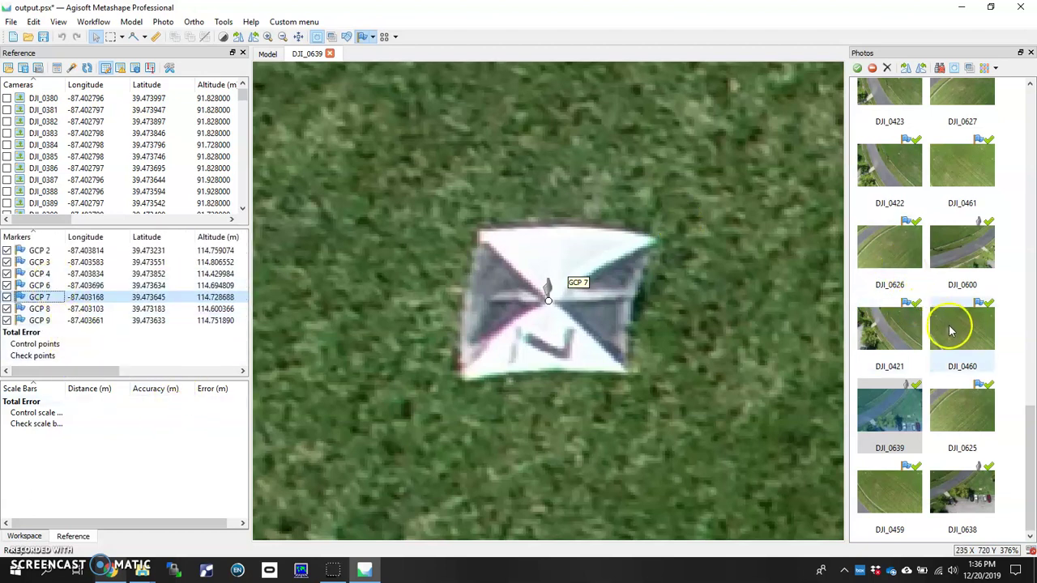
- Return to the 3D model, tilt it, and turn on the GCP marker display
{"action": "left_click", "coordinate": [330, 54]}
{"action": "scroll", "coordinate": [489, 247], "scroll_direction": "down", "scroll_amount": 3}
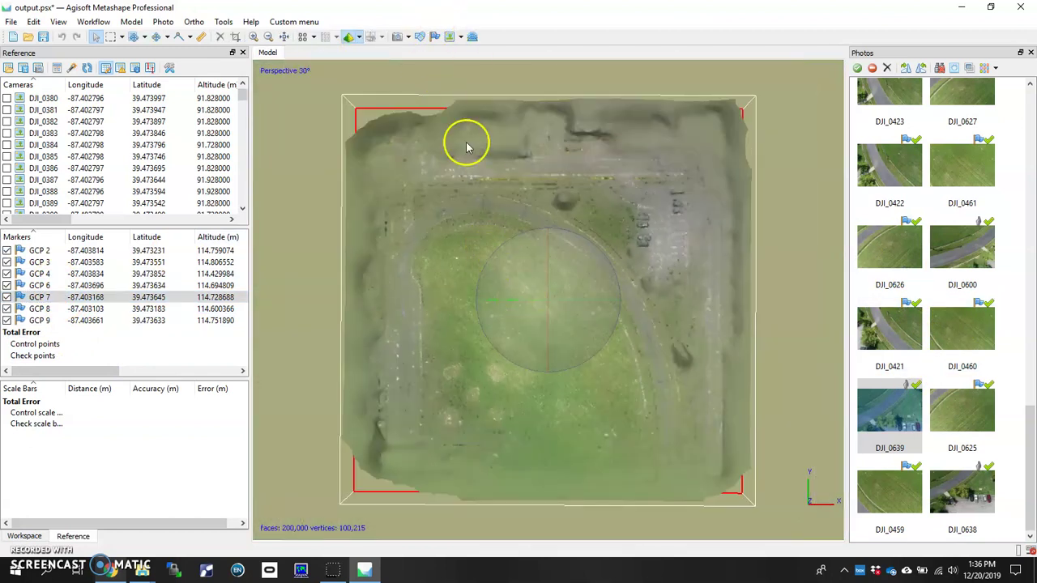
{"action": "left_click_drag", "start_coordinate": [573, 285], "coordinate": [565, 263]}
{"action": "left_click_drag", "start_coordinate": [576, 328], "coordinate": [569, 354]}
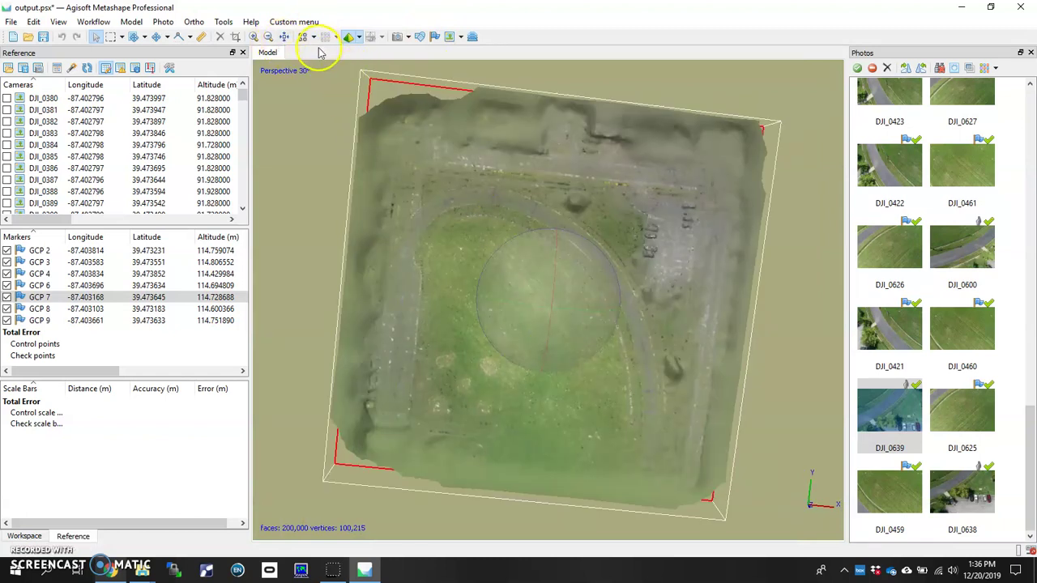
{"action": "left_click", "coordinate": [435, 36]}
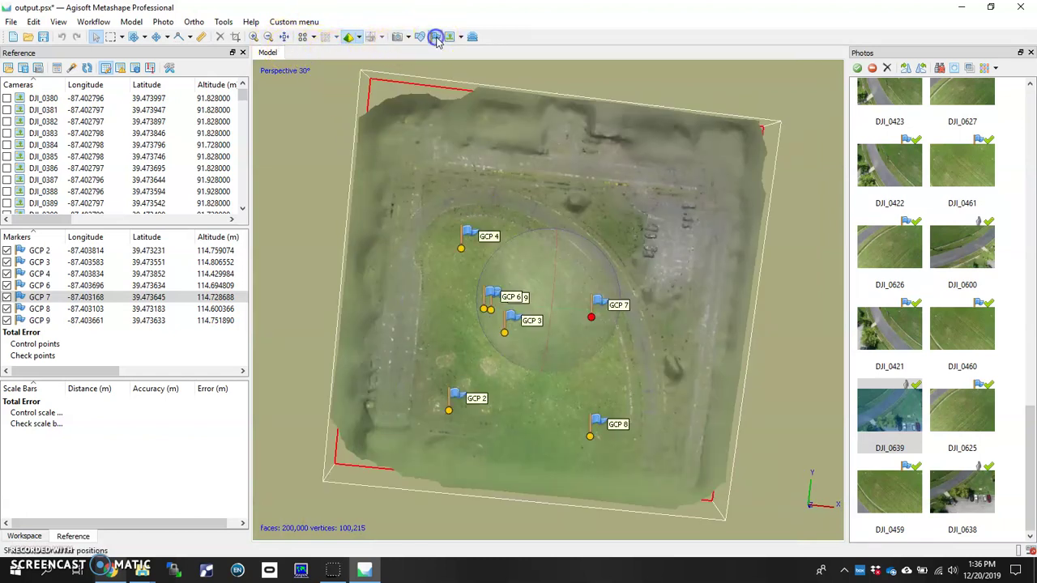
- Pan and zoom the model to bring GCP 4 up close
{"action": "left_click_drag", "start_coordinate": [525, 339], "coordinate": [567, 358]}
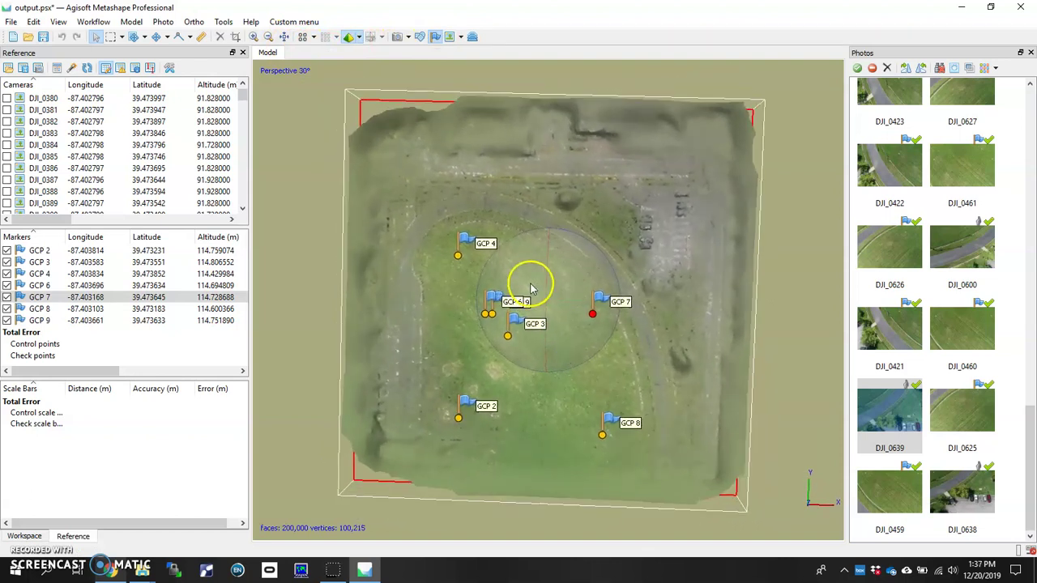
{"action": "left_click_drag", "start_coordinate": [531, 289], "coordinate": [527, 282]}
{"action": "right_click_drag", "start_coordinate": [456, 250], "coordinate": [559, 262]}
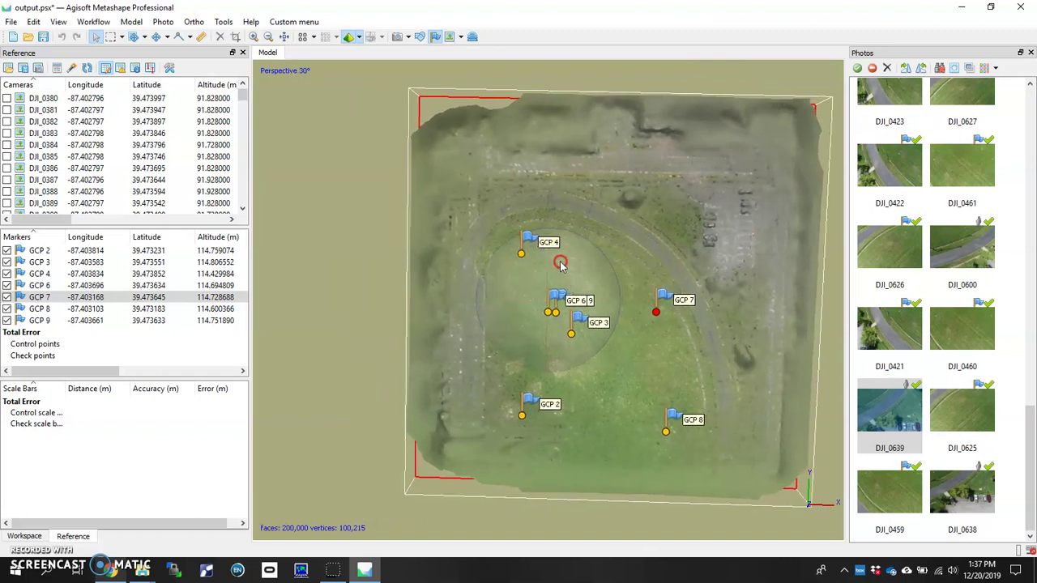
{"action": "scroll", "coordinate": [514, 264], "scroll_direction": "up", "scroll_amount": 3}
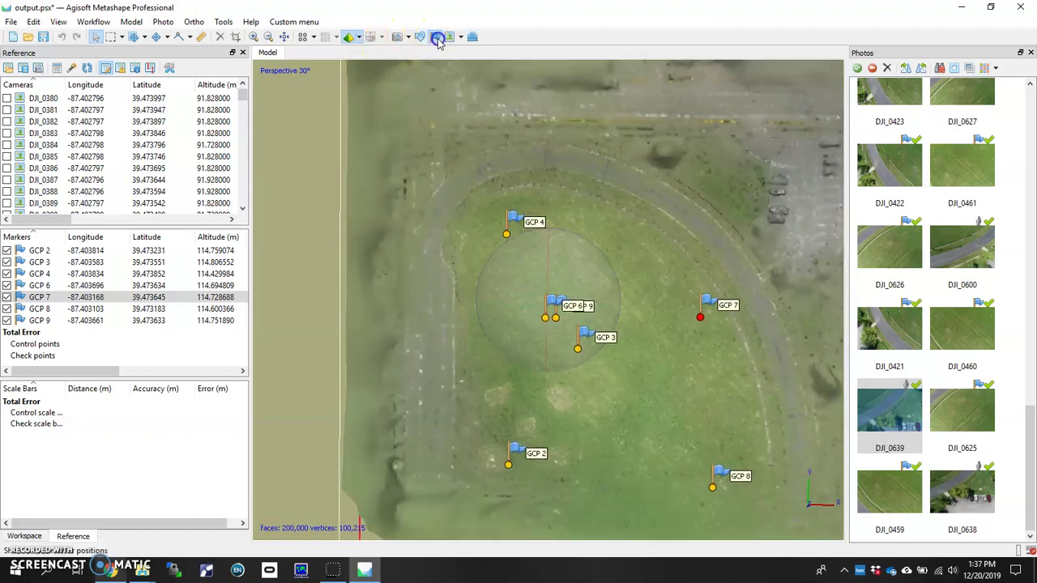
{"action": "left_click", "coordinate": [438, 82]}
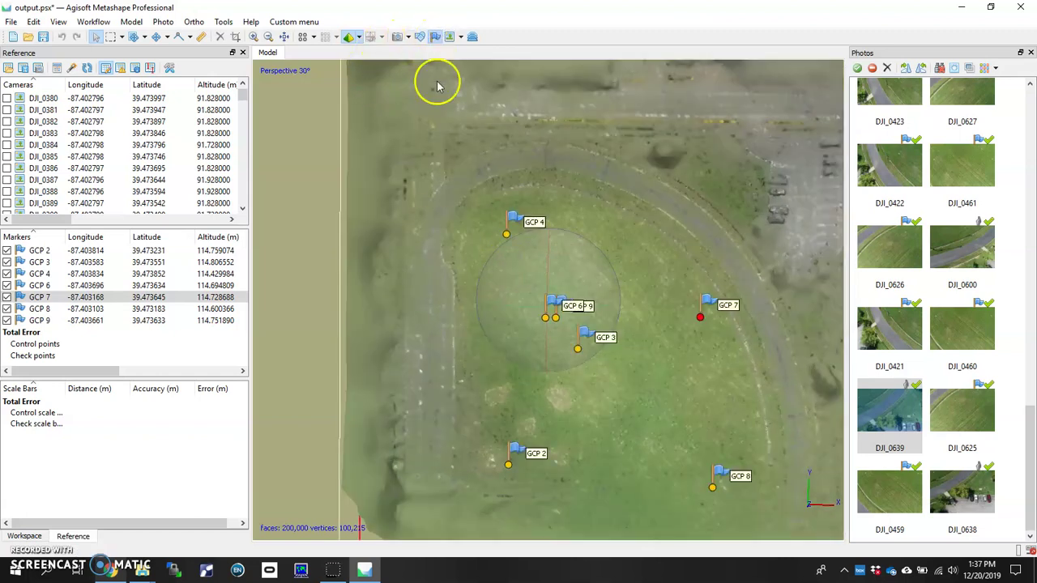
{"action": "scroll", "coordinate": [546, 317], "scroll_direction": "up", "scroll_amount": 3}
{"action": "mouse_move", "coordinate": [546, 317]}
{"action": "right_mouse_down"}
{"action": "mouse_move", "coordinate": [521, 268]}
{"action": "mouse_move", "coordinate": [542, 300]}
{"action": "right_mouse_up"}
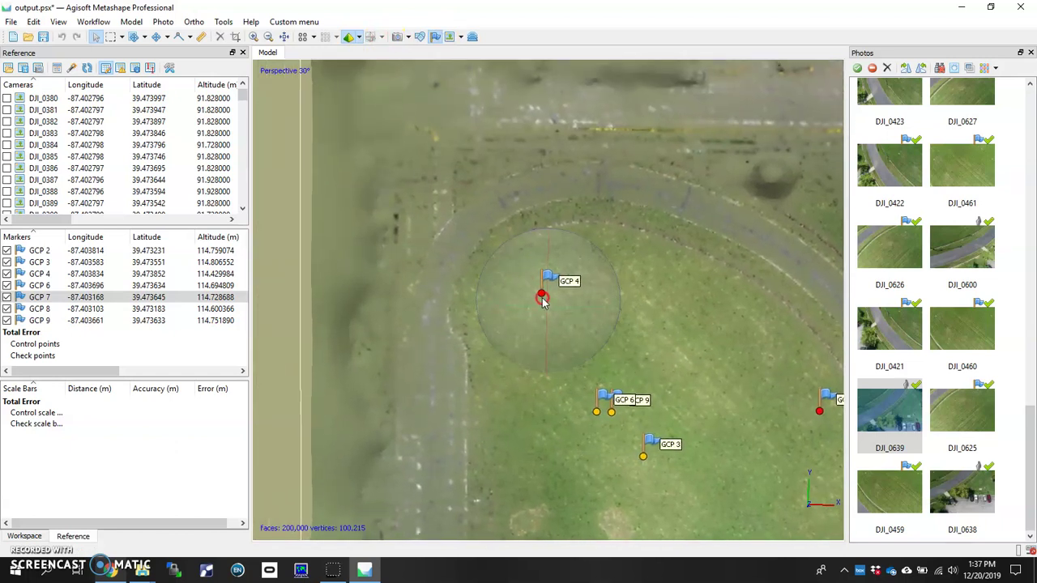
{"action": "left_click", "coordinate": [527, 262]}
{"action": "right_click_drag", "start_coordinate": [527, 261], "coordinate": [523, 311]}
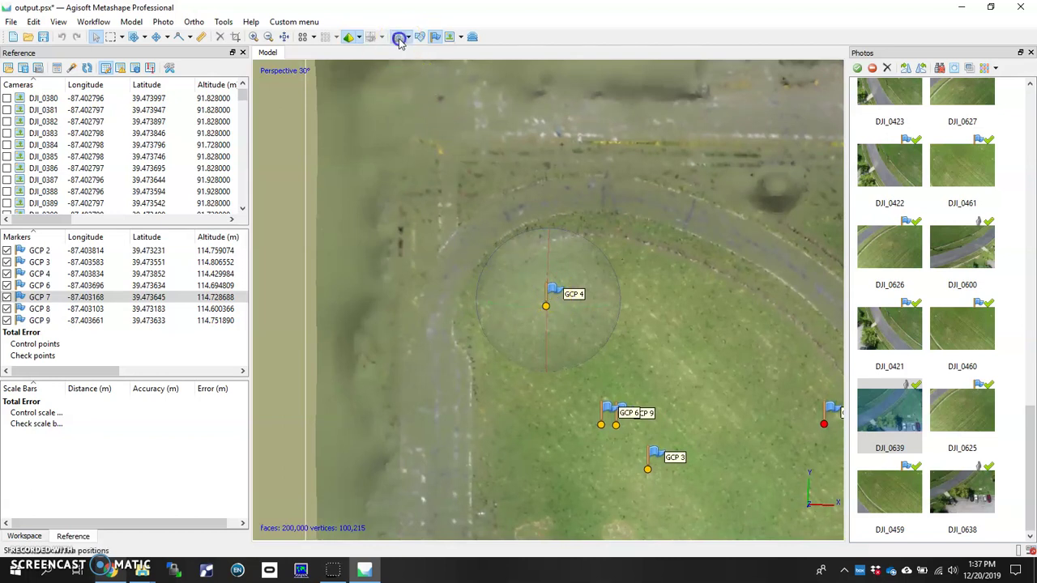
- Overlay the camera photos and rectangle-select the model faces around GCP 4
{"action": "left_click", "coordinate": [398, 38]}
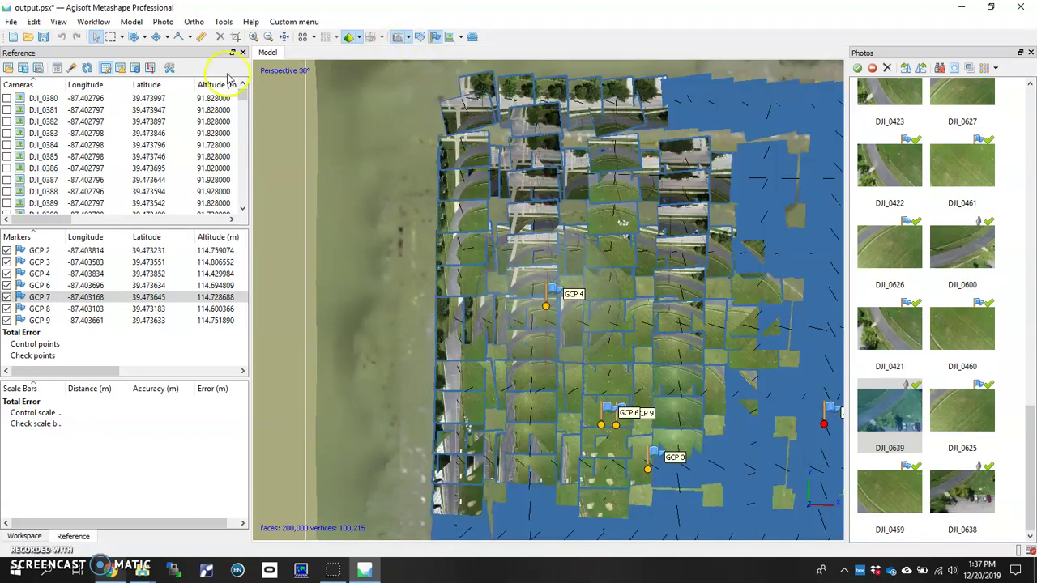
{"action": "left_click", "coordinate": [114, 37]}
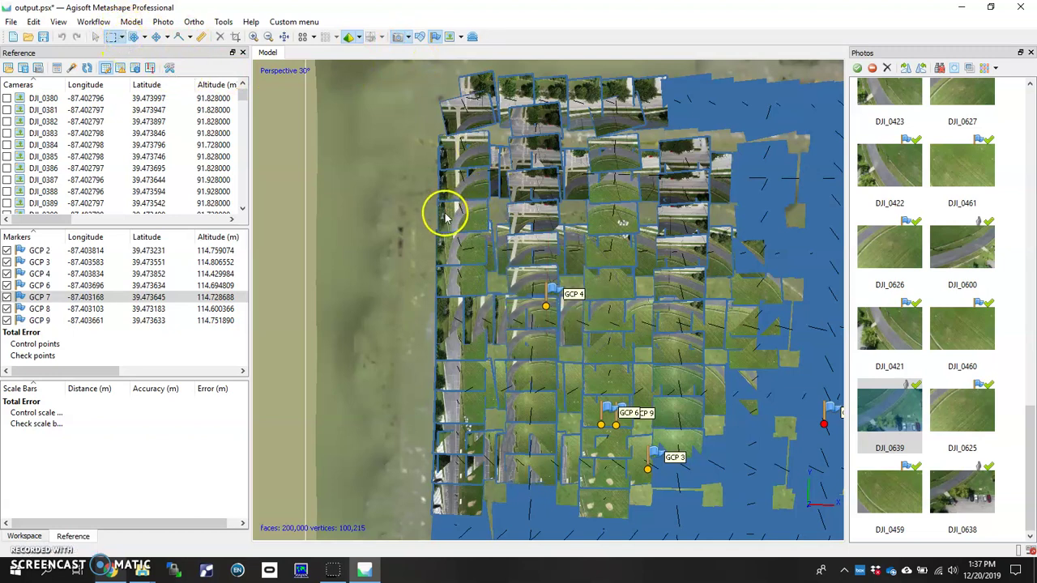
{"action": "left_click_drag", "start_coordinate": [444, 213], "coordinate": [645, 393]}
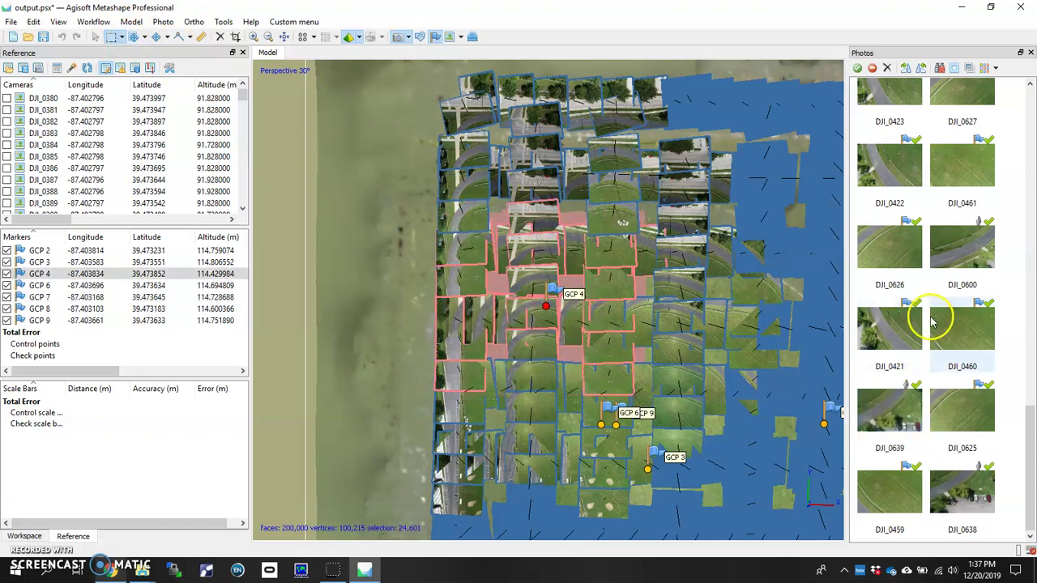
- Switch the Photos pane to Details view and reset the filter to list all photos
{"action": "scroll", "coordinate": [937, 318], "scroll_direction": "up", "scroll_amount": 5}
{"action": "scroll", "coordinate": [937, 318], "scroll_direction": "up", "scroll_amount": 10}
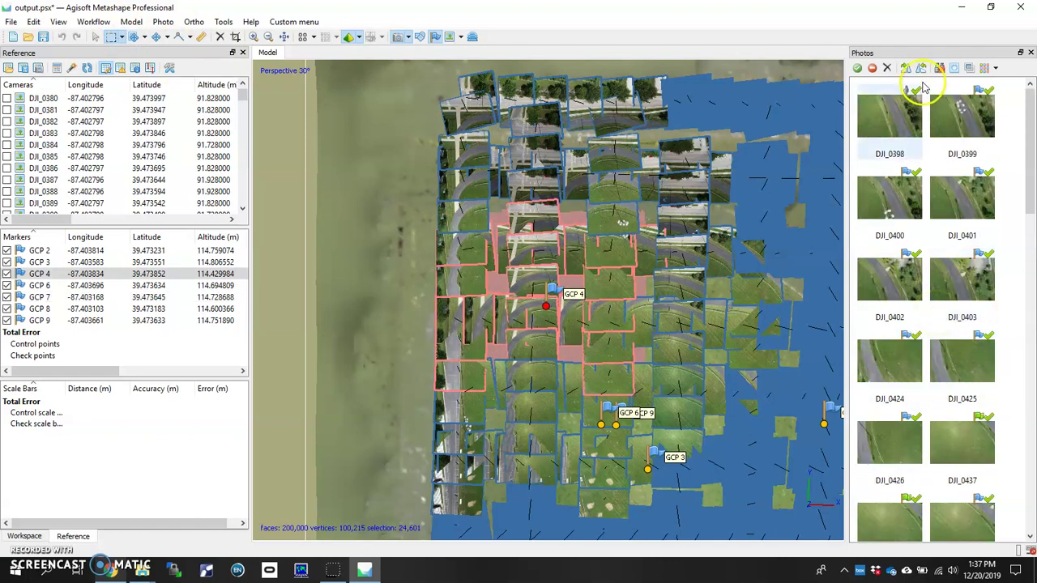
{"action": "left_click", "coordinate": [983, 70]}
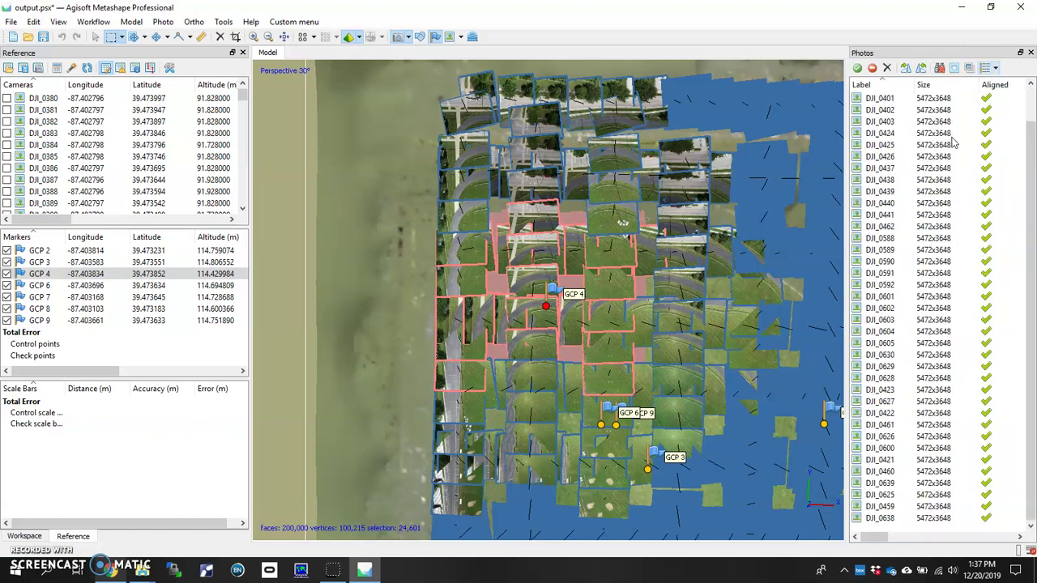
{"action": "scroll", "coordinate": [939, 162], "scroll_direction": "up", "scroll_amount": 1}
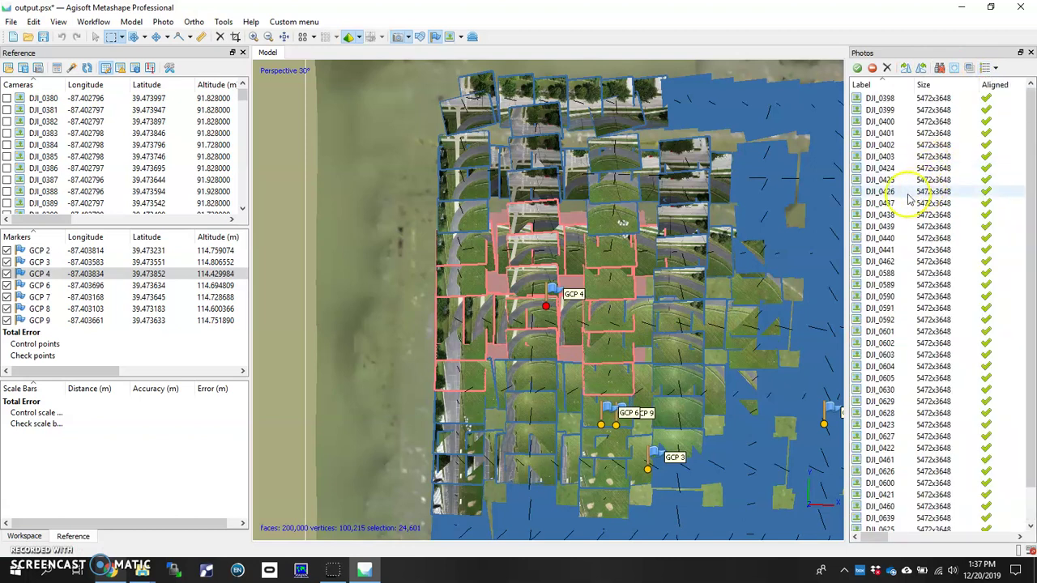
{"action": "left_click", "coordinate": [939, 71]}
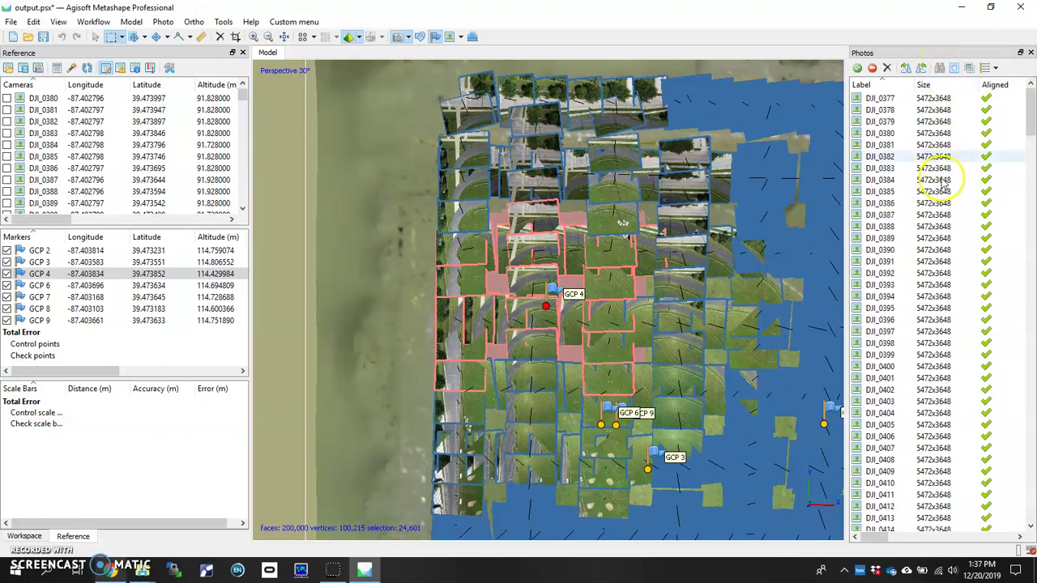
{"action": "scroll", "coordinate": [944, 168], "scroll_direction": "down", "scroll_amount": 5}
{"action": "scroll", "coordinate": [944, 167], "scroll_direction": "down", "scroll_amount": 20}
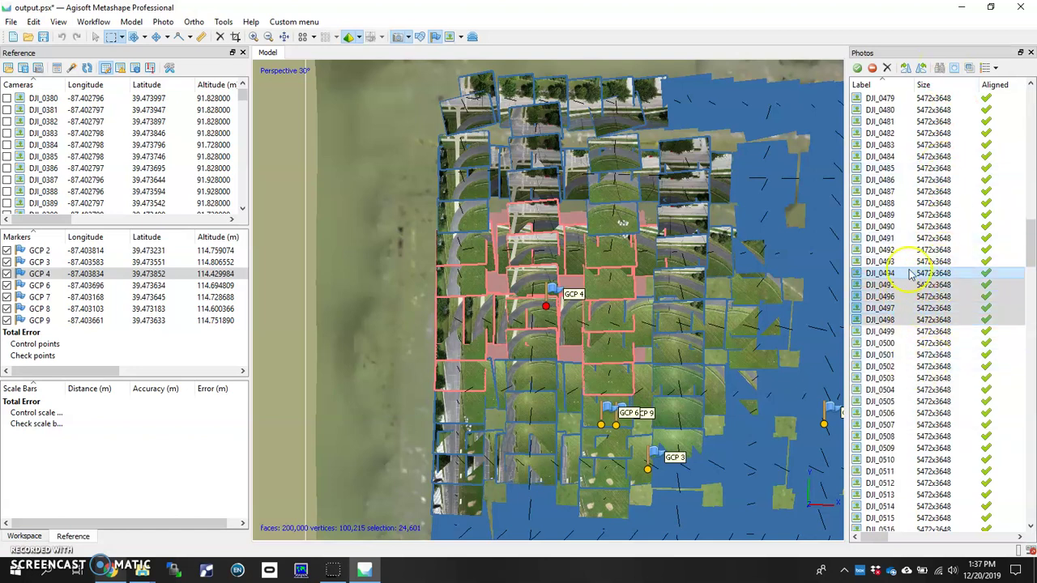
- Open DJI_0494 and zoom in to inspect GCP 4 on its target, then select GCP 2
{"action": "double_click", "coordinate": [892, 277]}
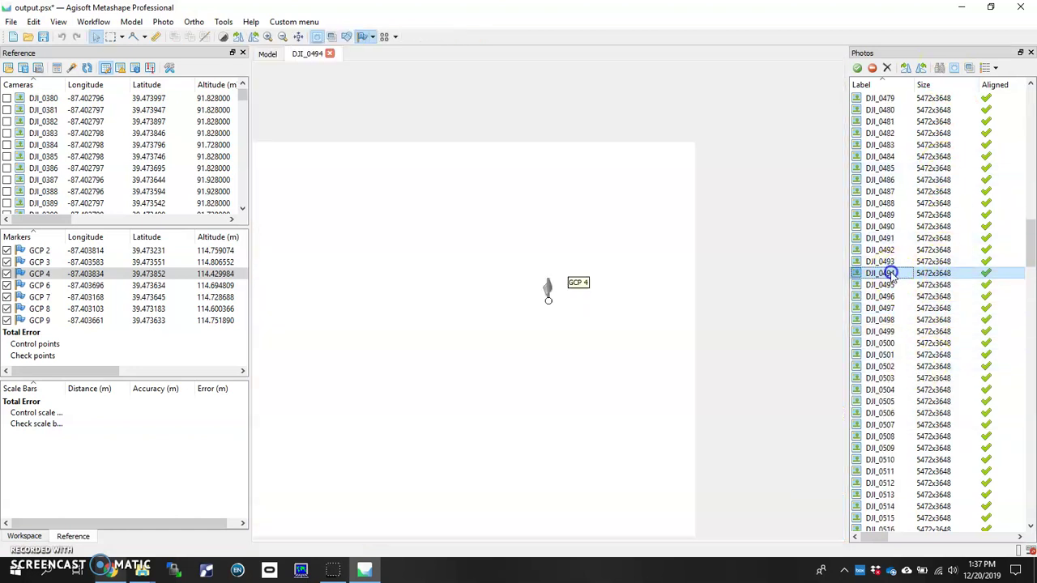
{"action": "scroll", "coordinate": [548, 302], "scroll_direction": "up", "scroll_amount": 10}
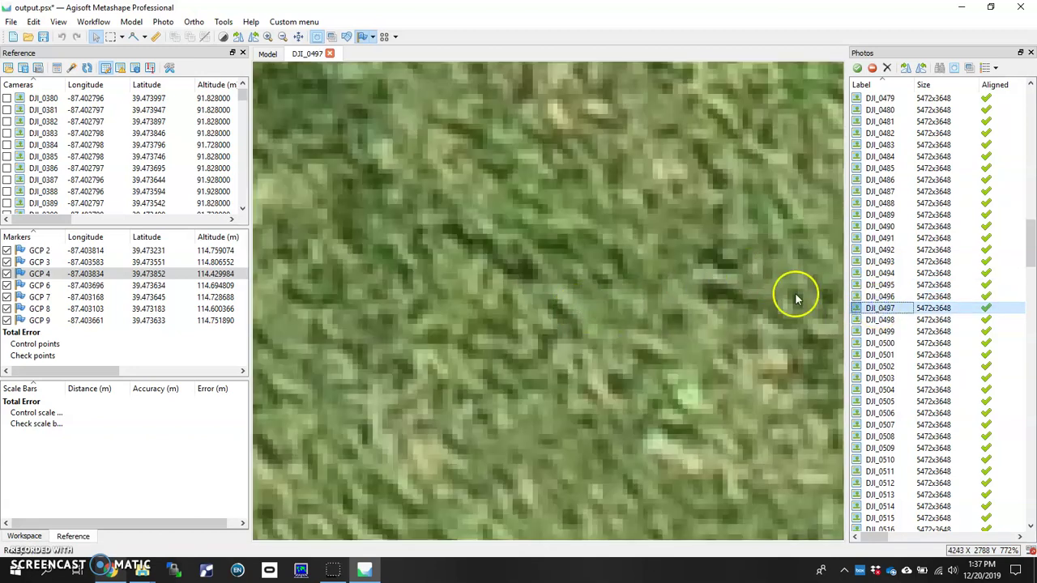
{"action": "scroll", "coordinate": [913, 331], "scroll_direction": "down", "scroll_amount": 3}
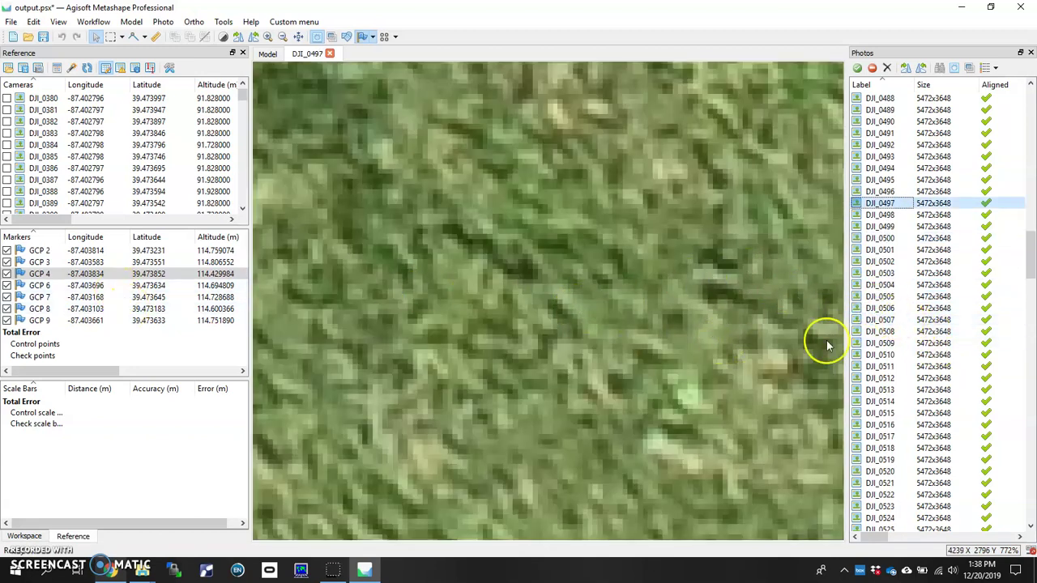
{"action": "left_click_drag", "start_coordinate": [88, 370], "coordinate": [51, 368]}
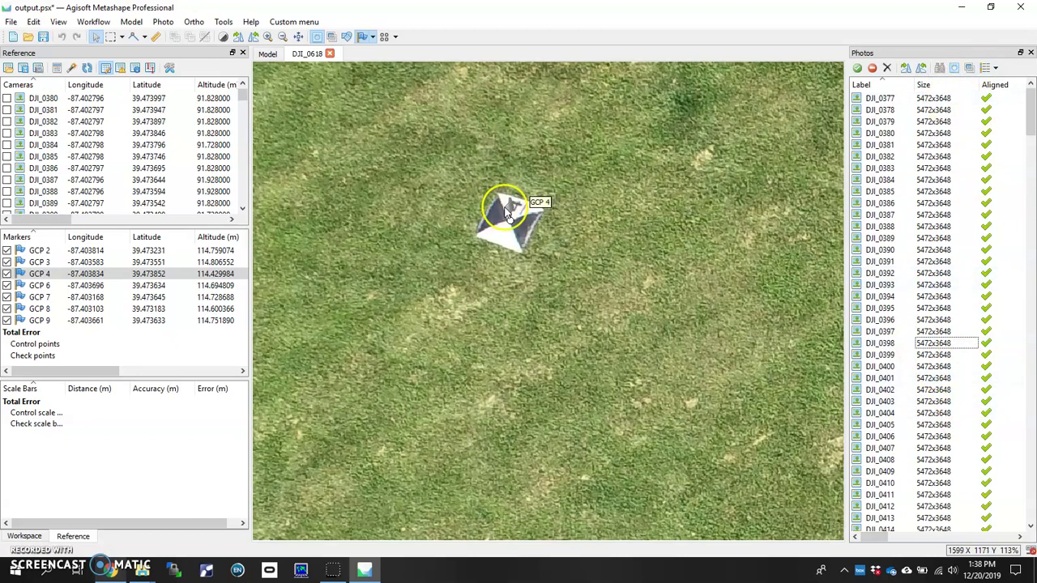
{"action": "scroll", "coordinate": [506, 212], "scroll_direction": "down", "scroll_amount": 5}
{"action": "left_click", "coordinate": [61, 250]}
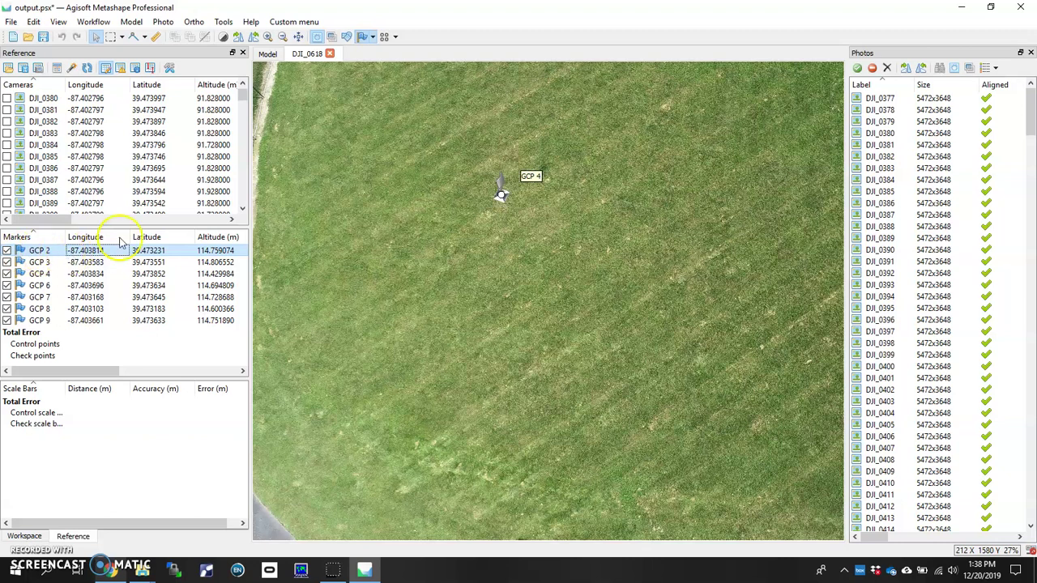
- Return to the model and rectangle-select the faces around GCP 2
{"action": "left_click", "coordinate": [330, 54]}
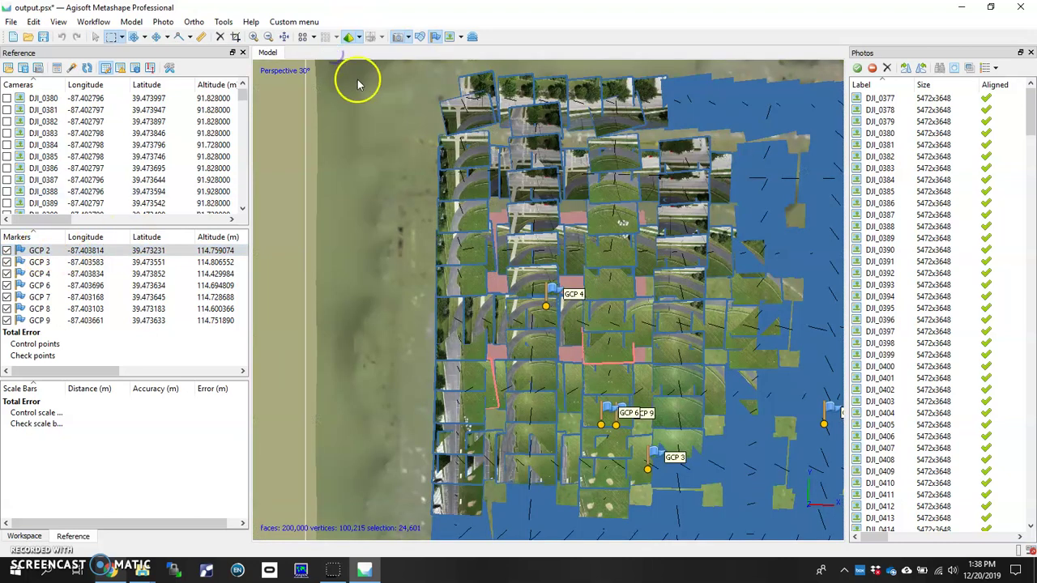
{"action": "scroll", "coordinate": [608, 300], "scroll_direction": "down", "scroll_amount": 5}
{"action": "scroll", "coordinate": [640, 421], "scroll_direction": "up", "scroll_amount": 3}
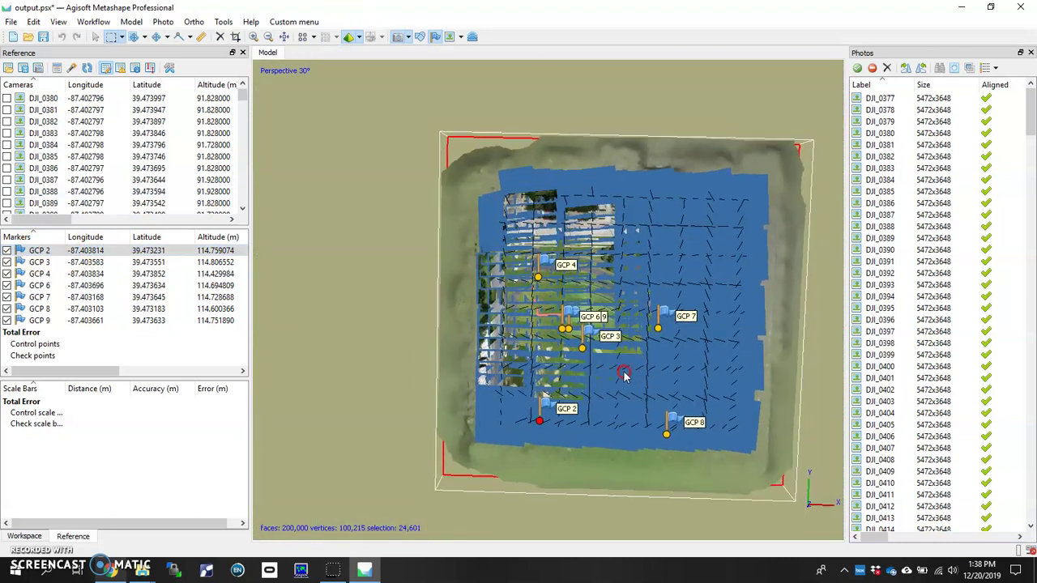
{"action": "scroll", "coordinate": [550, 356], "scroll_direction": "up", "scroll_amount": 2}
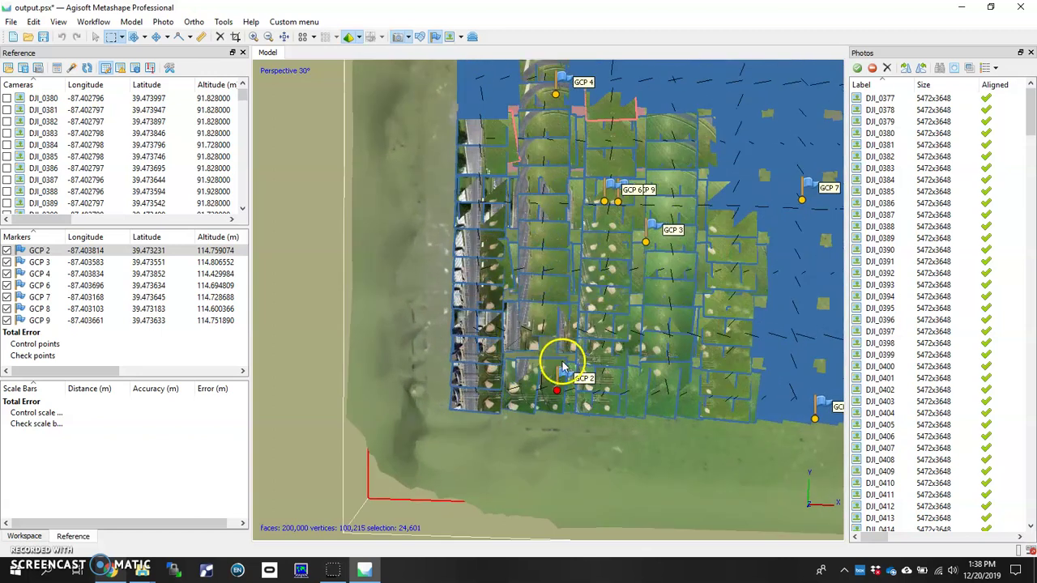
{"action": "right_click_drag", "start_coordinate": [562, 364], "coordinate": [563, 241]}
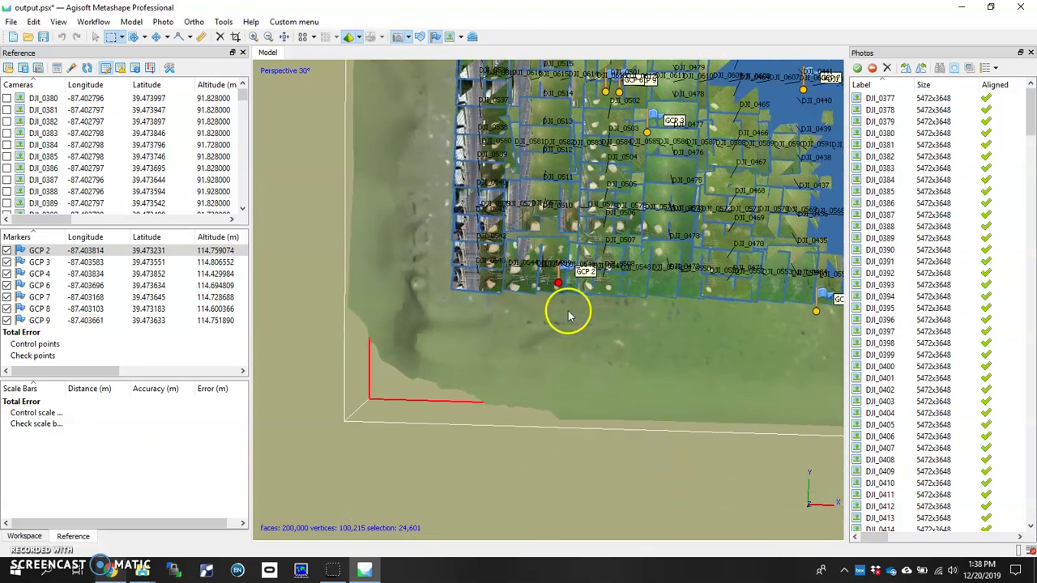
{"action": "left_click", "coordinate": [544, 259]}
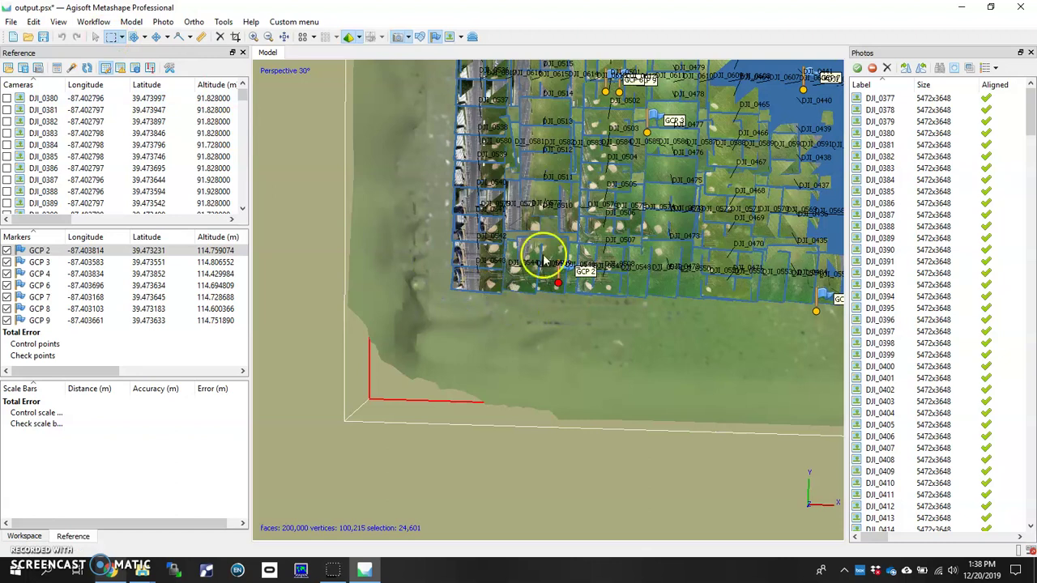
{"action": "left_click_drag", "start_coordinate": [502, 209], "coordinate": [641, 333]}
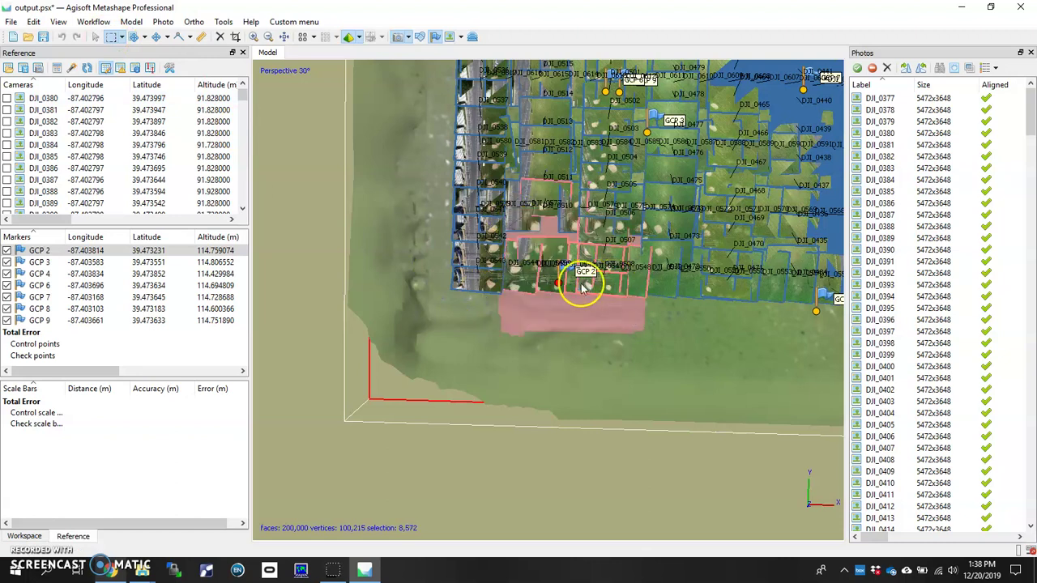
{"action": "scroll", "coordinate": [932, 260], "scroll_direction": "down", "scroll_amount": 12}
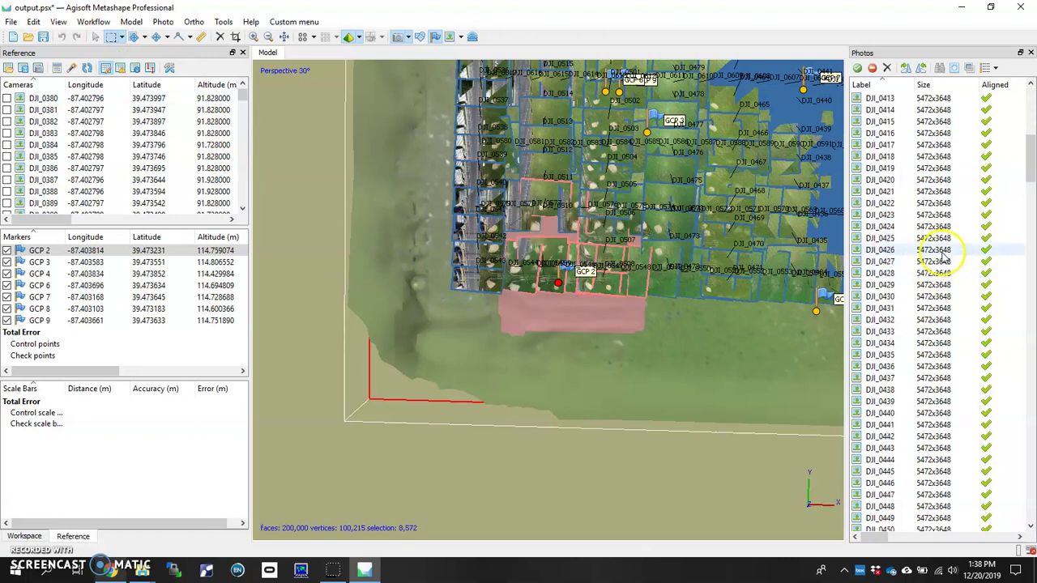
{"action": "scroll", "coordinate": [948, 258], "scroll_direction": "down", "scroll_amount": 20}
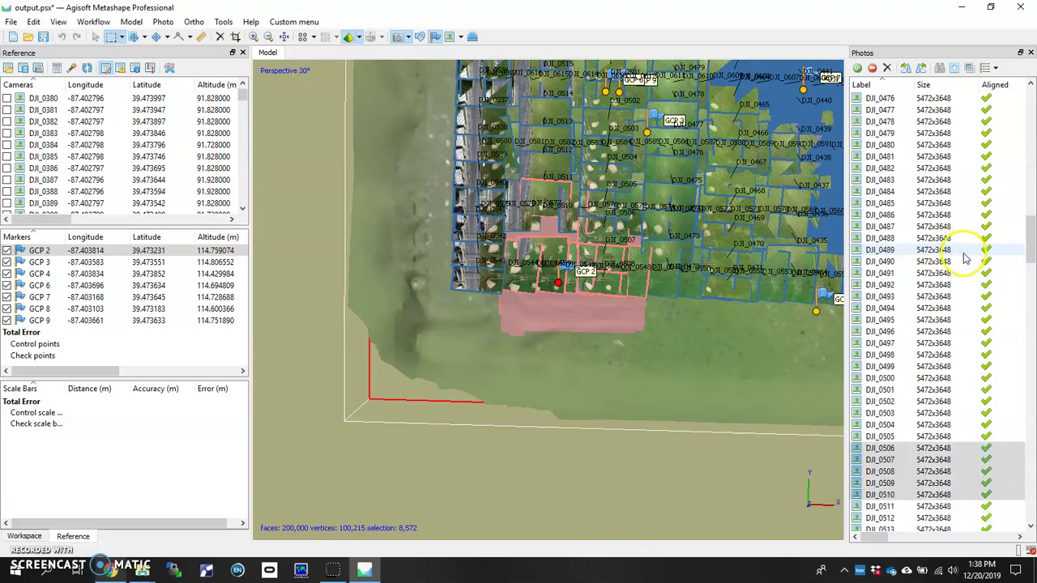
{"action": "scroll", "coordinate": [964, 259], "scroll_direction": "down", "scroll_amount": 5}
- Inspect GCP 2 in photo DJI_0506, then commit GCP 3's longitude of -87.403583
{"action": "double_click", "coordinate": [889, 274]}
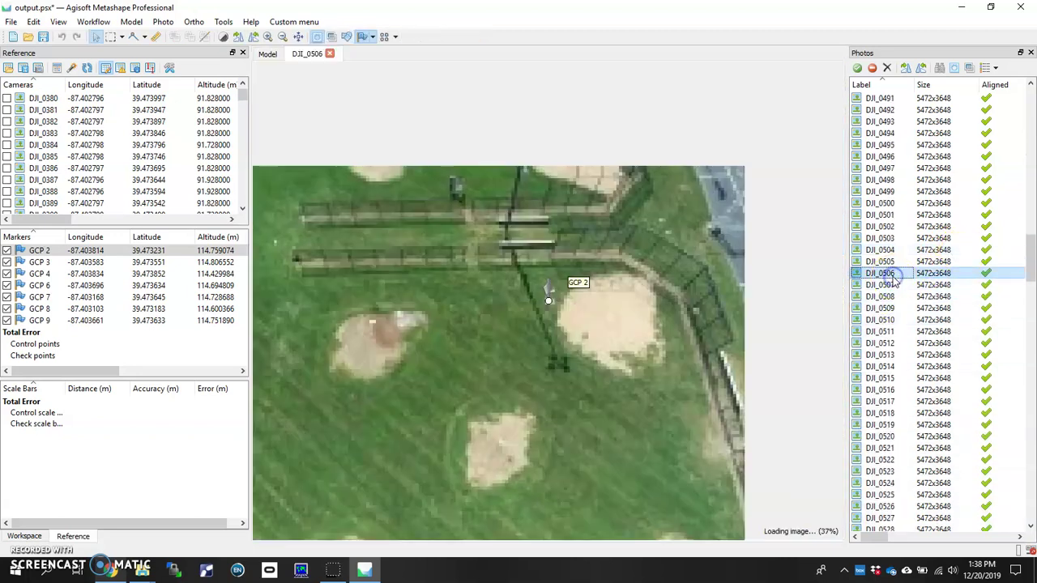
{"action": "scroll", "coordinate": [549, 301], "scroll_direction": "up", "scroll_amount": 10}
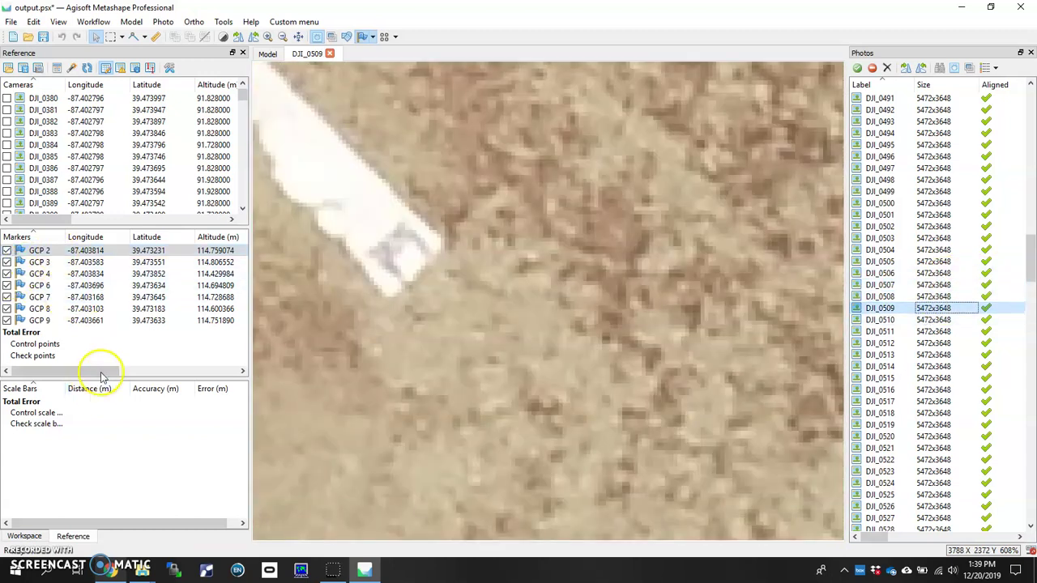
{"action": "mouse_move", "coordinate": [102, 370]}
{"action": "left_mouse_down"}
{"action": "mouse_move", "coordinate": [194, 378]}
{"action": "mouse_move", "coordinate": [89, 370]}
{"action": "left_mouse_up"}
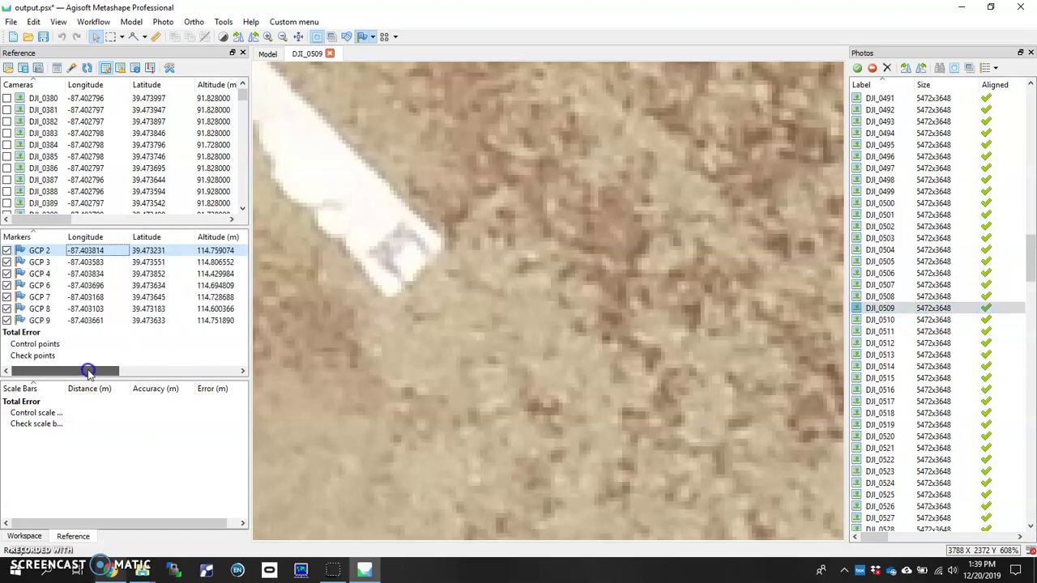
{"action": "double_click", "coordinate": [69, 263]}
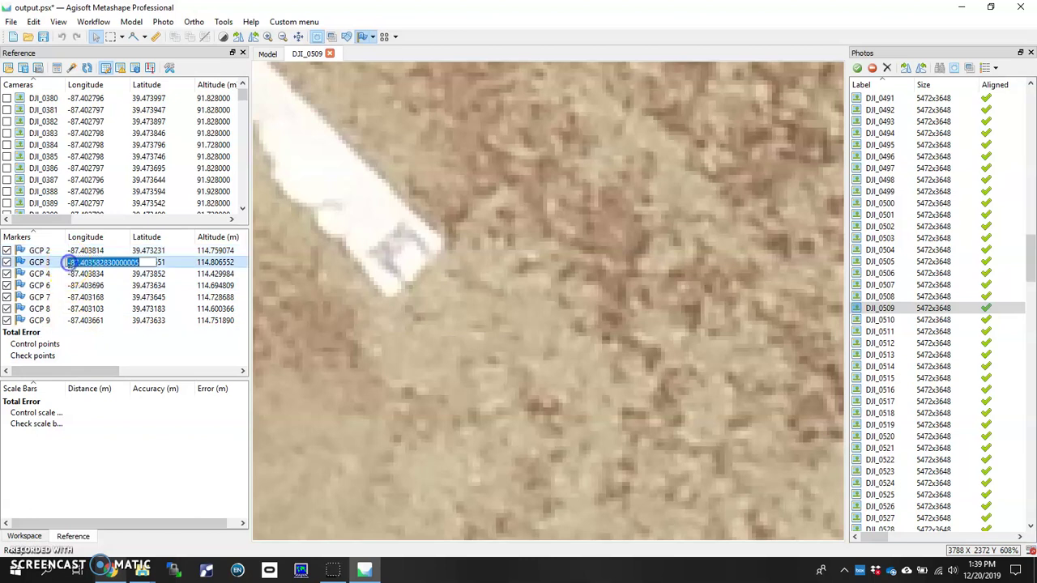
{"action": "left_click", "coordinate": [53, 260]}
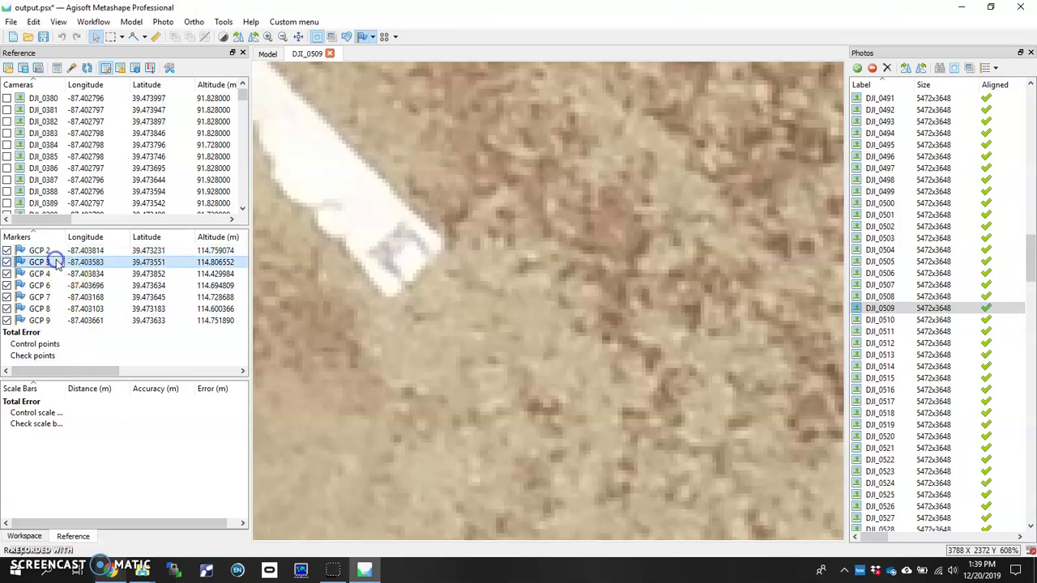
- Back in the model, select the area around GCP 3 and GCP 6/9
{"action": "left_click", "coordinate": [330, 54]}
{"action": "middle_click_drag", "start_coordinate": [530, 227], "coordinate": [429, 335]}
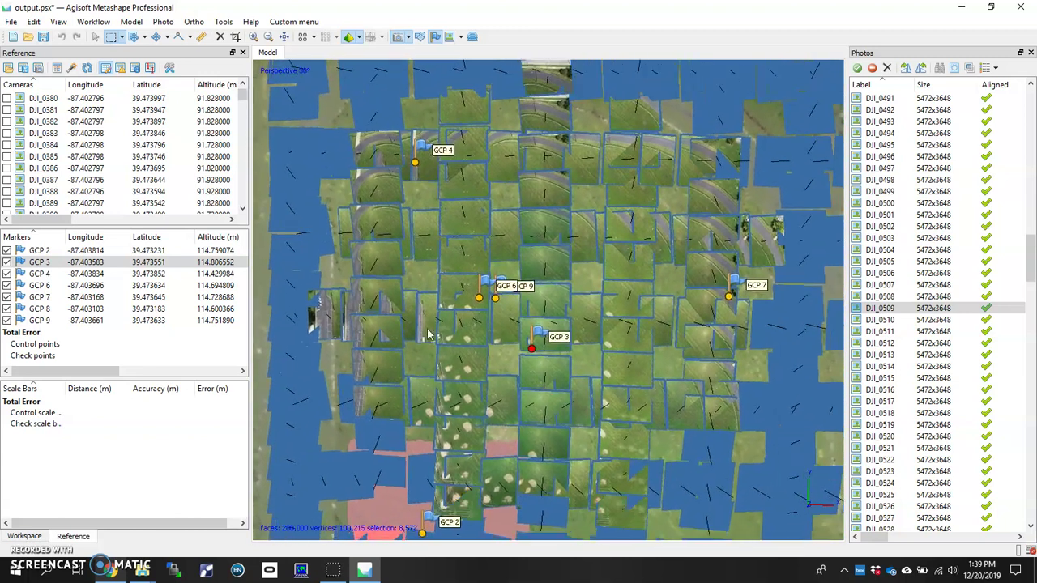
{"action": "left_click_drag", "start_coordinate": [459, 283], "coordinate": [612, 429]}
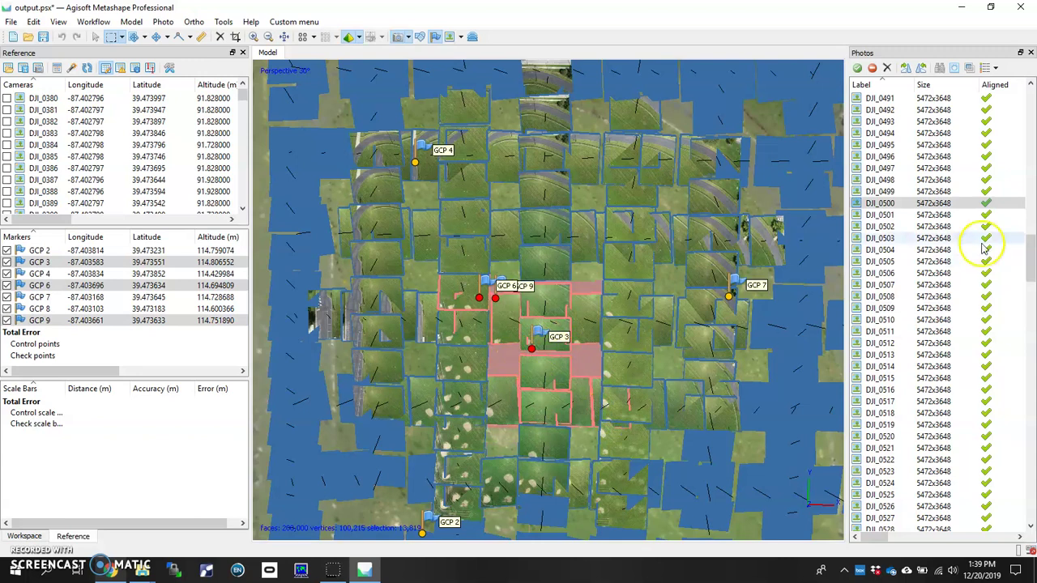
{"action": "scroll", "coordinate": [951, 212], "scroll_direction": "down", "scroll_amount": 20}
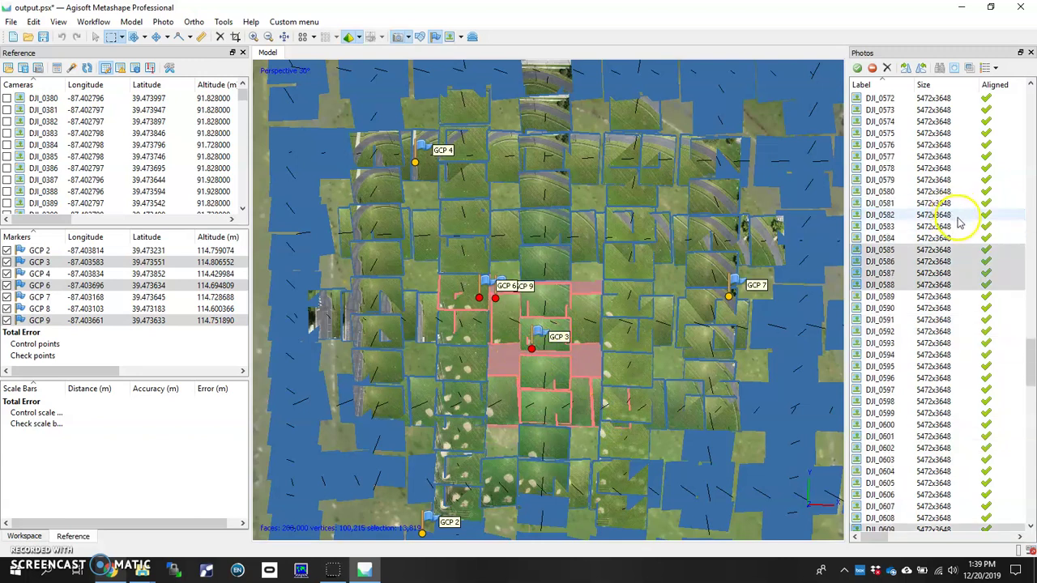
- Drag GCP 3 onto the target centre in photos DJI_0585 and DJI_0586
{"action": "double_click", "coordinate": [897, 253]}
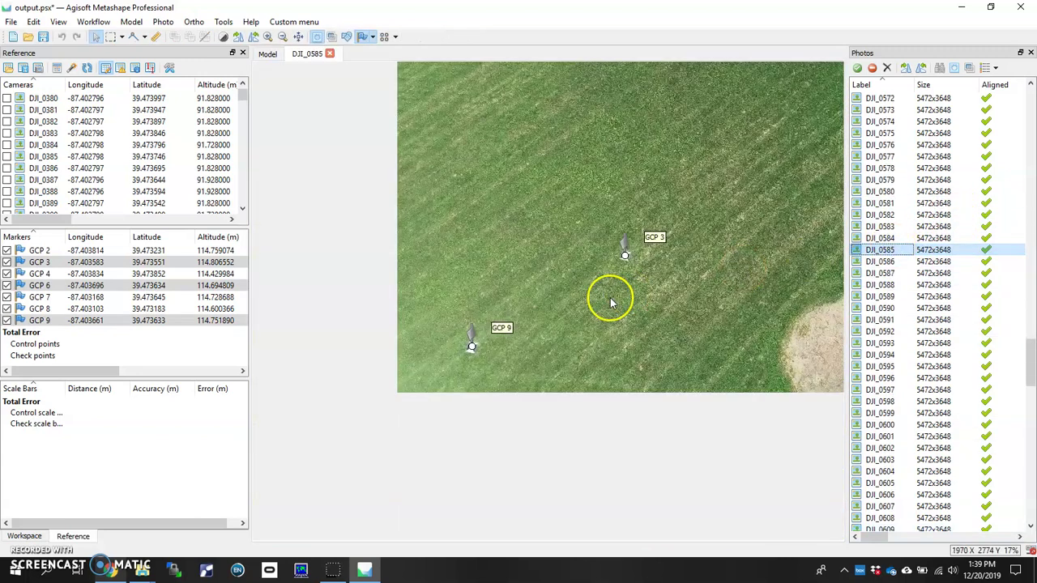
{"action": "scroll", "coordinate": [624, 248], "scroll_direction": "up", "scroll_amount": 5}
{"action": "scroll", "coordinate": [622, 245], "scroll_direction": "up", "scroll_amount": 5}
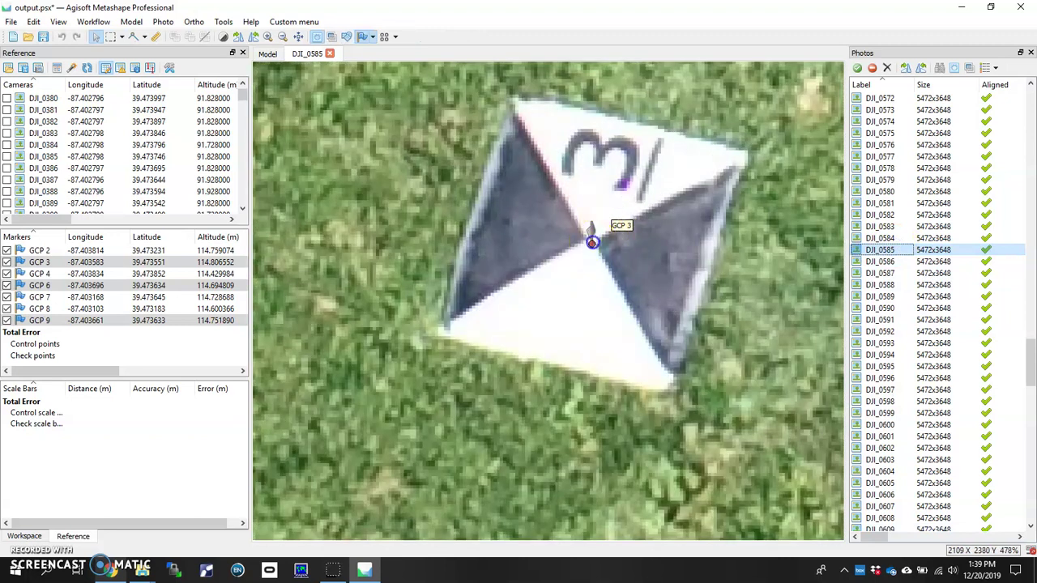
{"action": "left_click_drag", "start_coordinate": [592, 241], "coordinate": [594, 241]}
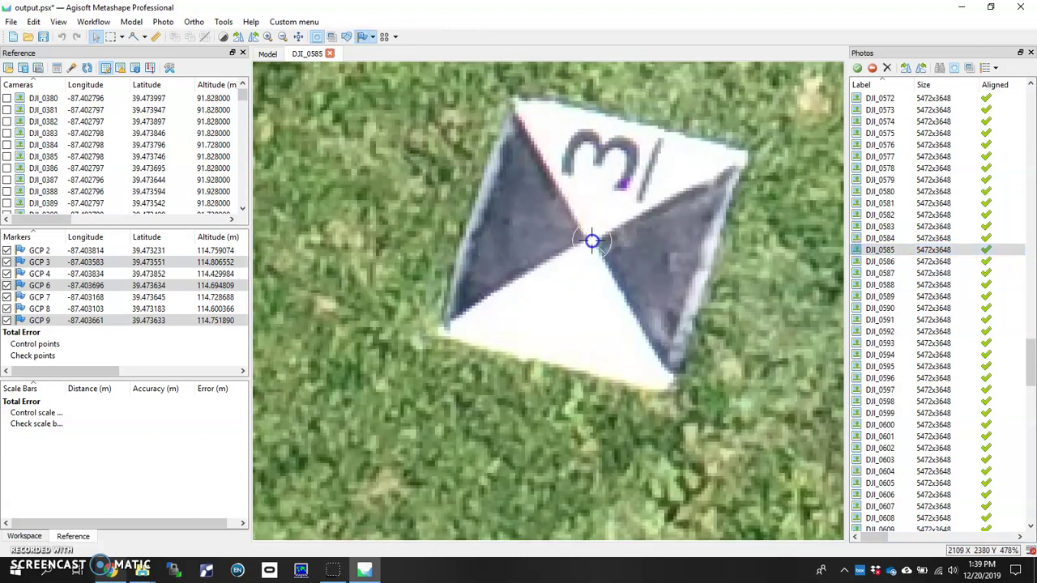
{"action": "double_click", "coordinate": [880, 261]}
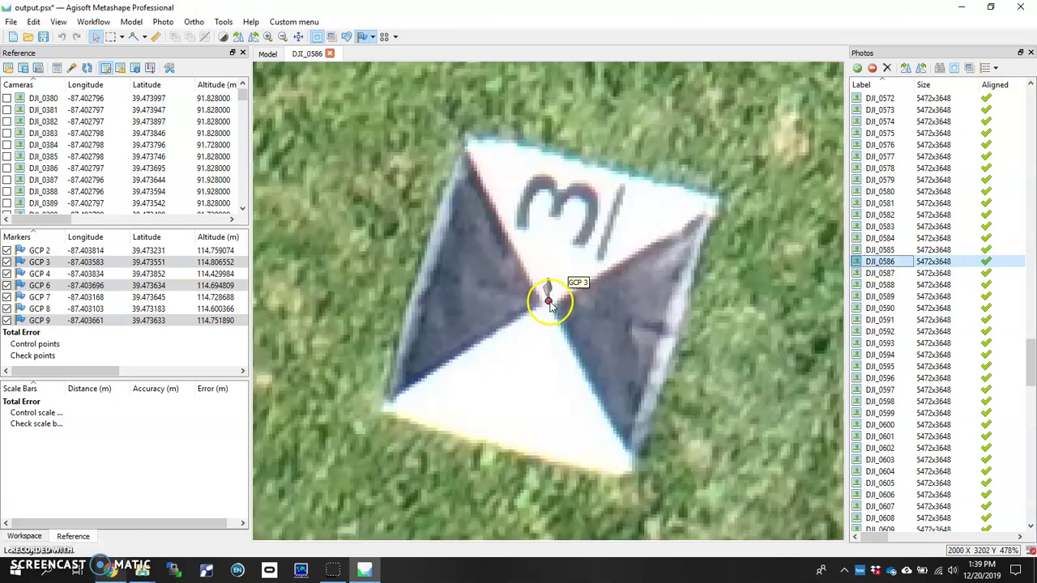
{"action": "left_click_drag", "start_coordinate": [549, 303], "coordinate": [547, 306]}
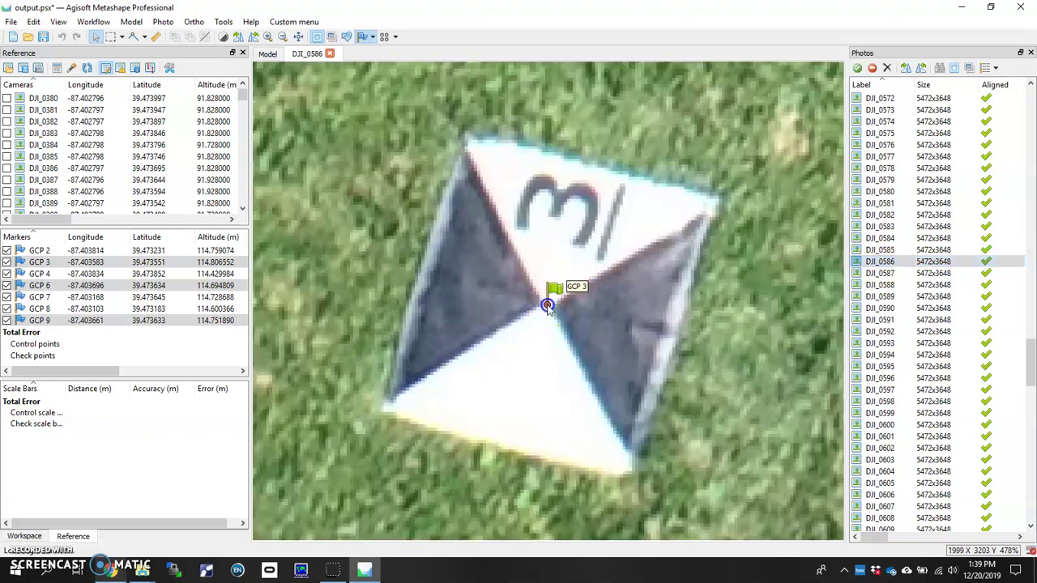
- Look through DJI_0587 and DJI_0590, where GCP 7 is projected
{"action": "double_click", "coordinate": [882, 273]}
{"action": "scroll", "coordinate": [599, 324], "scroll_direction": "down", "scroll_amount": 10}
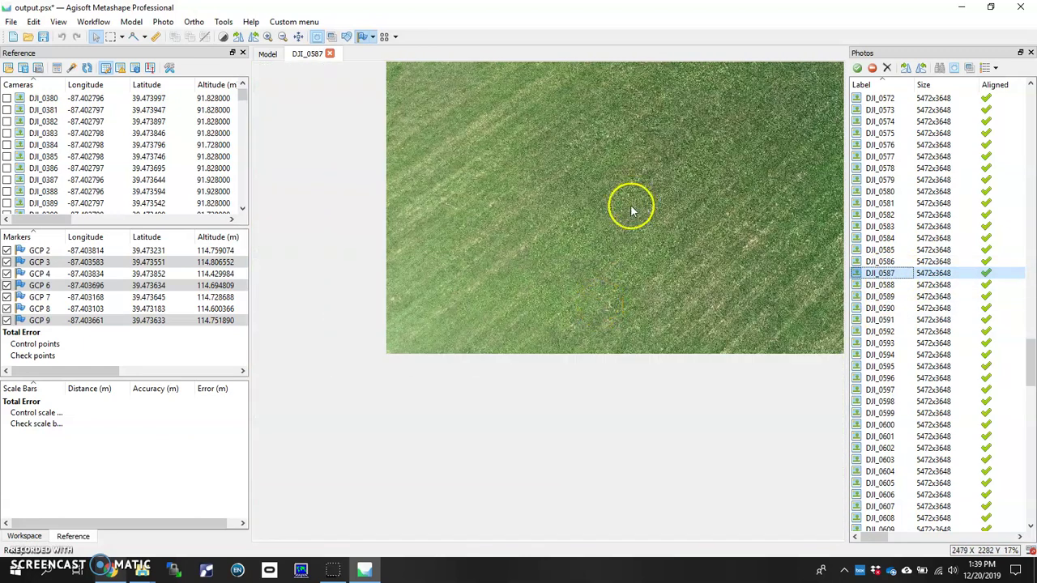
{"action": "double_click", "coordinate": [882, 308]}
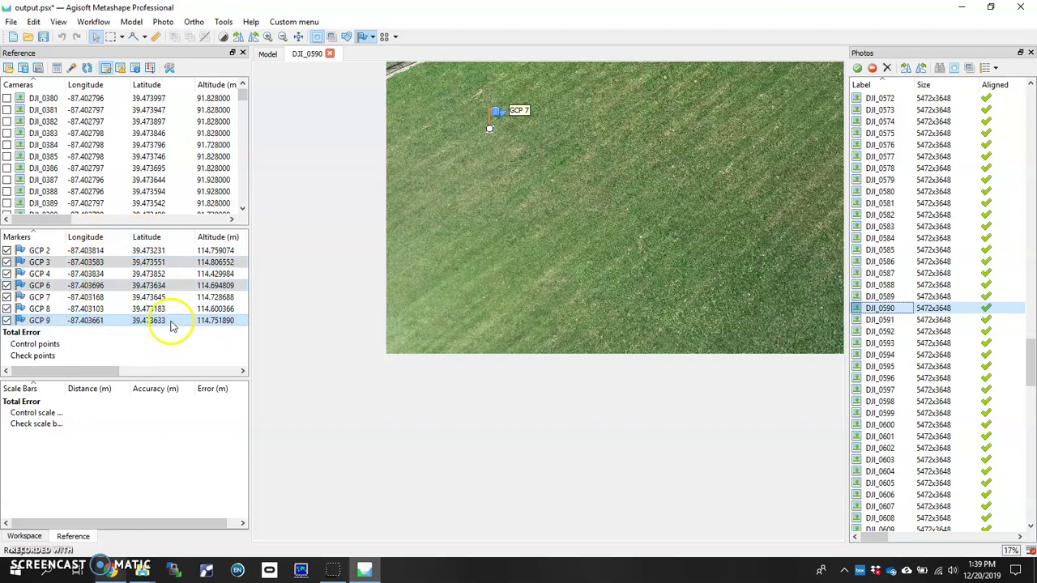
{"action": "scroll", "coordinate": [515, 239], "scroll_direction": "down", "scroll_amount": 5}
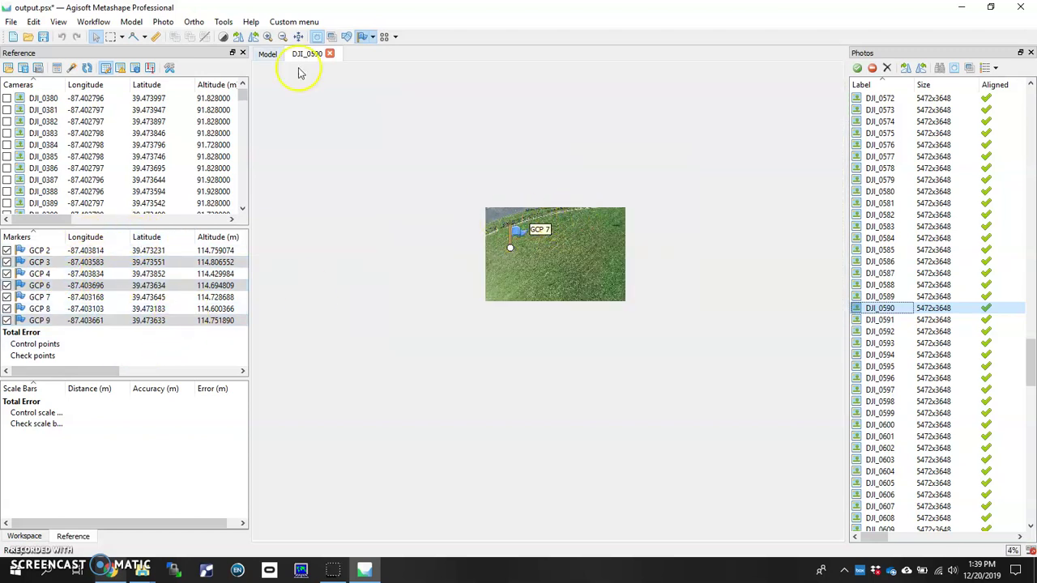
- Zoom the model onto the GCP 6/9 flags and select GCP 9 and GCP 6 in the markers list
{"action": "left_click", "coordinate": [330, 54]}
{"action": "scroll", "coordinate": [453, 298], "scroll_direction": "up", "scroll_amount": 5}
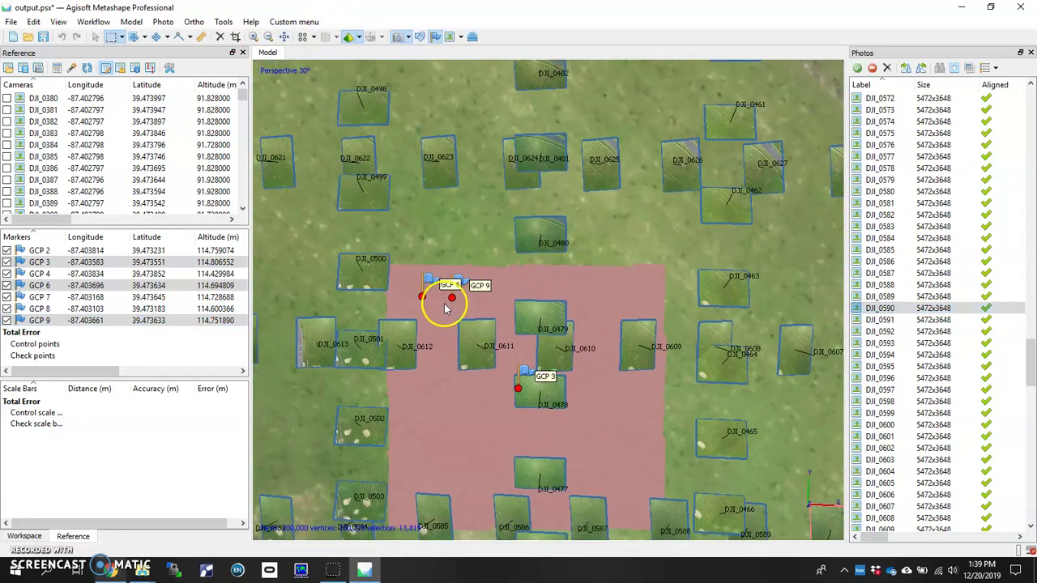
{"action": "scroll", "coordinate": [546, 290], "scroll_direction": "up", "scroll_amount": 4}
{"action": "left_click", "coordinate": [467, 281]}
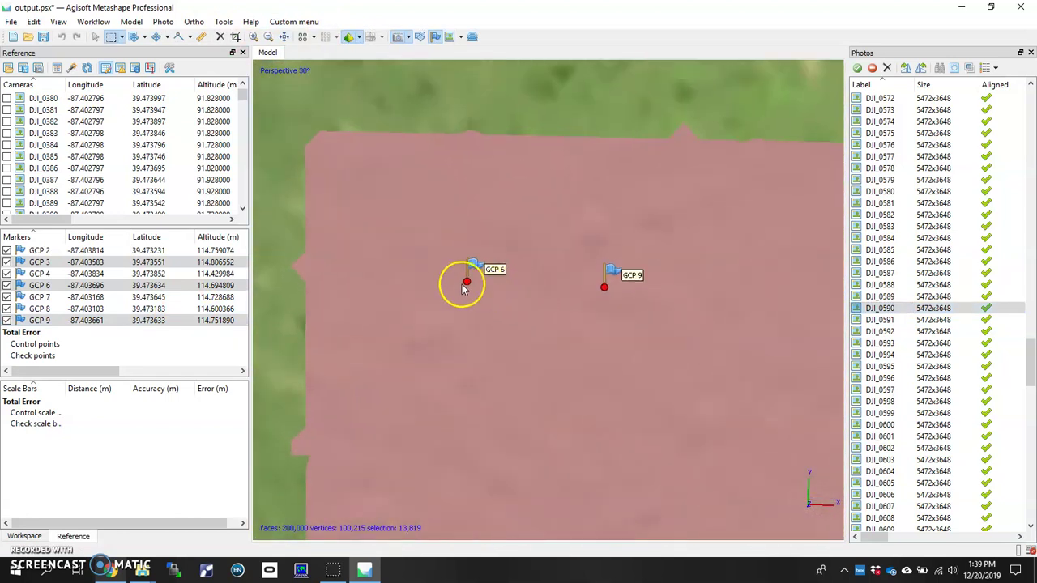
{"action": "left_click", "coordinate": [41, 321]}
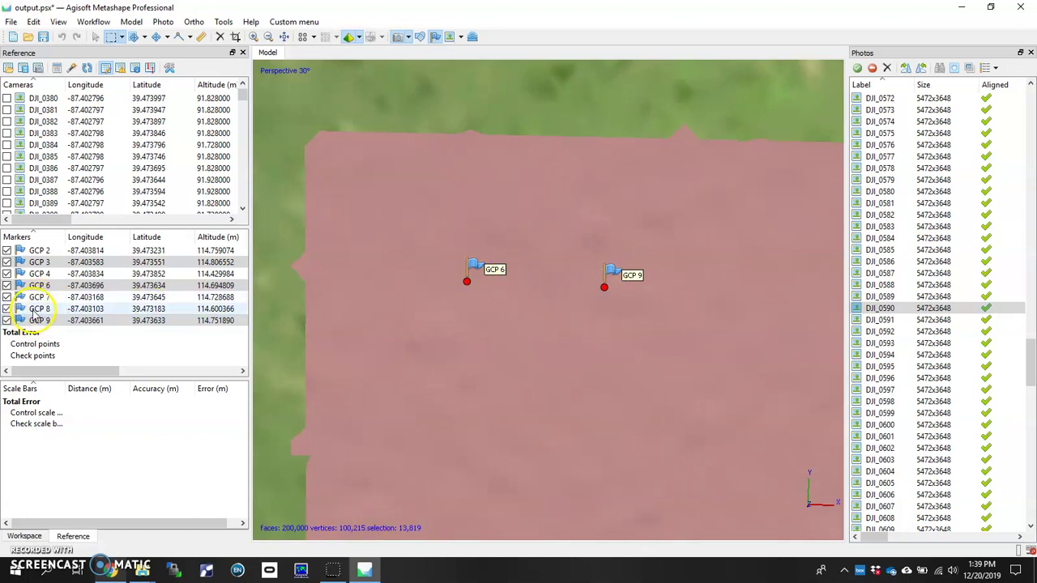
{"action": "left_click", "coordinate": [39, 286]}
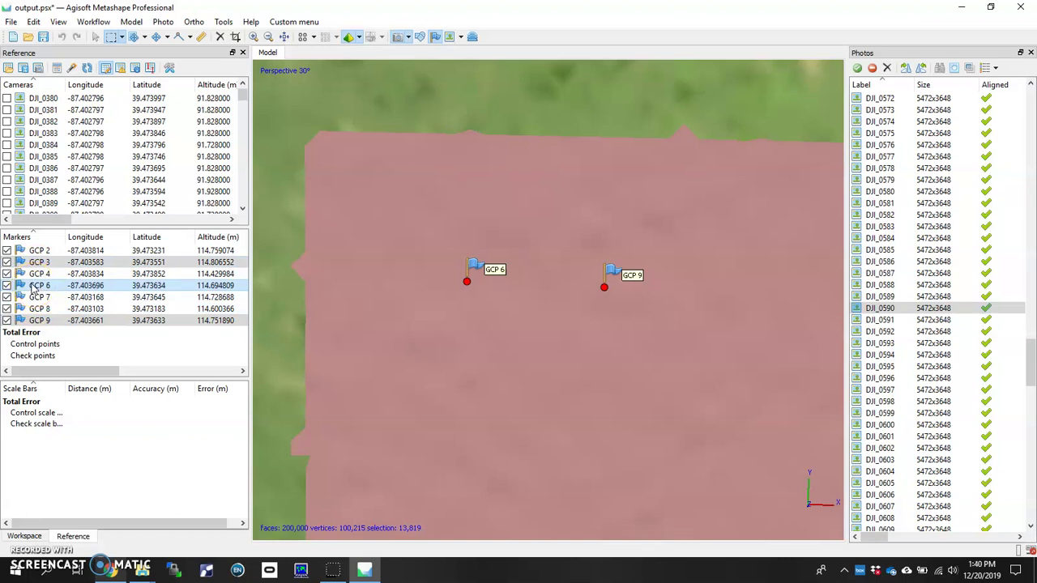
{"action": "left_click", "coordinate": [462, 255]}
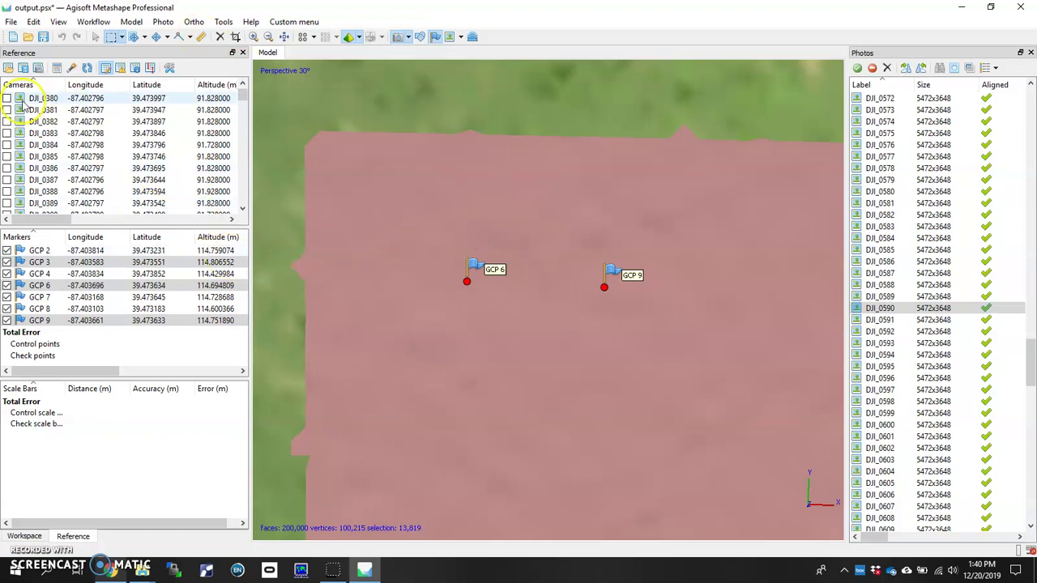
- Run Update, hide camera positions, and read the Error columns: 0.019262 m and 0.608 pix
{"action": "left_click", "coordinate": [88, 69]}
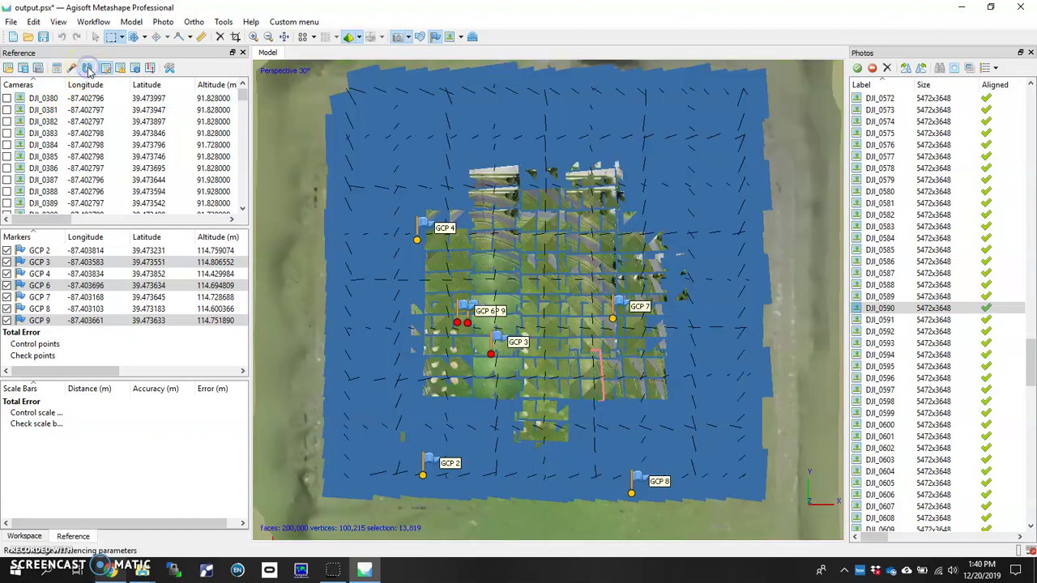
{"action": "left_click", "coordinate": [399, 37]}
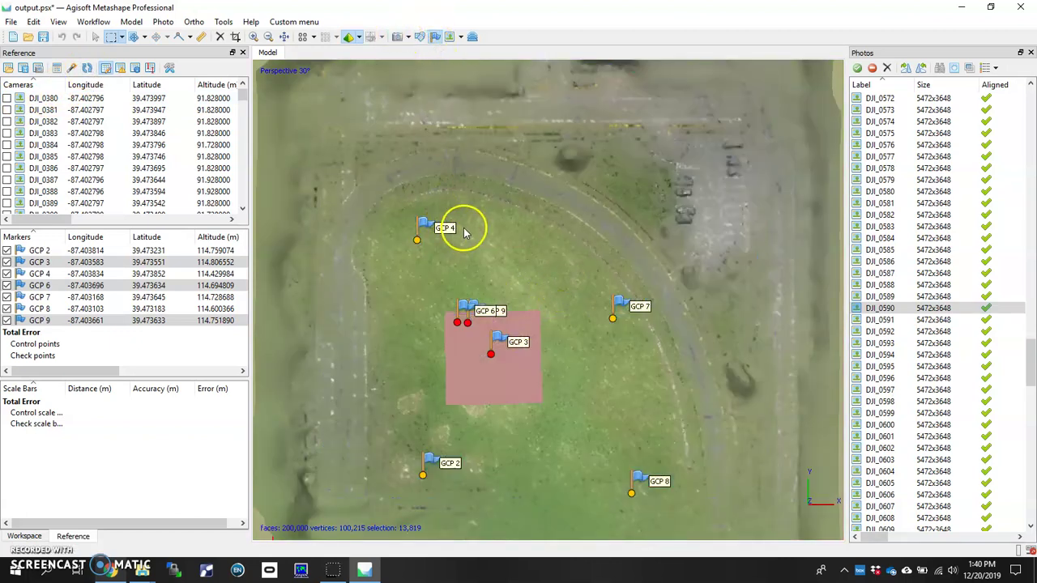
{"action": "left_click_drag", "start_coordinate": [111, 371], "coordinate": [199, 374]}
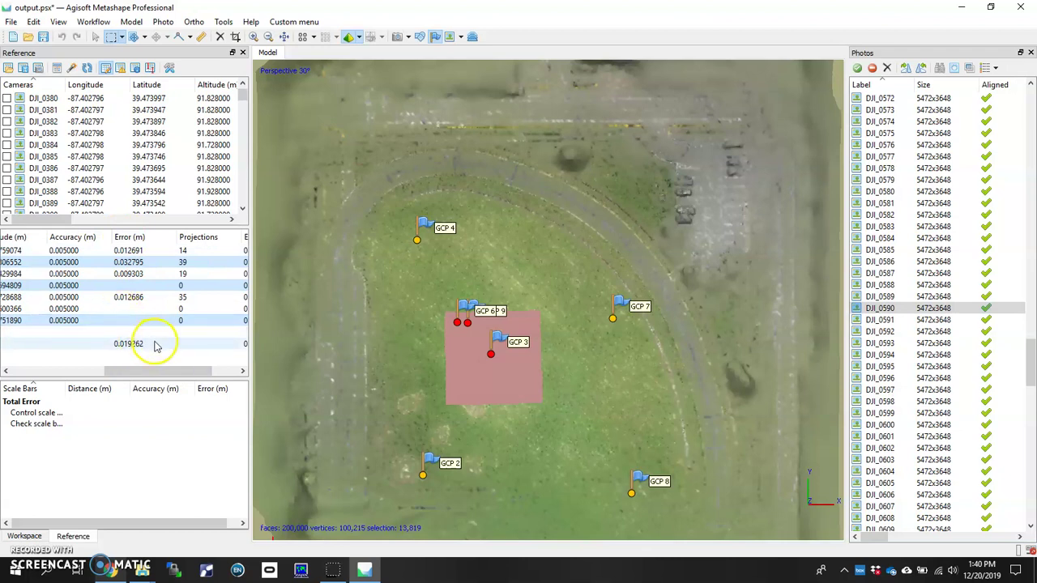
{"action": "left_click_drag", "start_coordinate": [143, 374], "coordinate": [178, 371]}
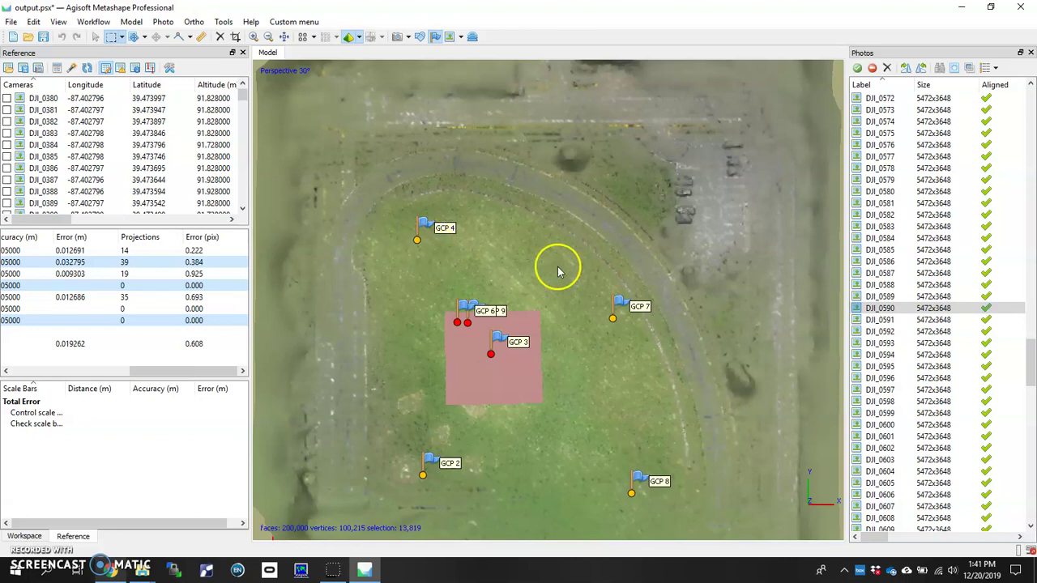
- Center GCP 9 on its target in photo DJI_0582, bringing total marker error to 0.024329 m
{"action": "double_click", "coordinate": [880, 215]}
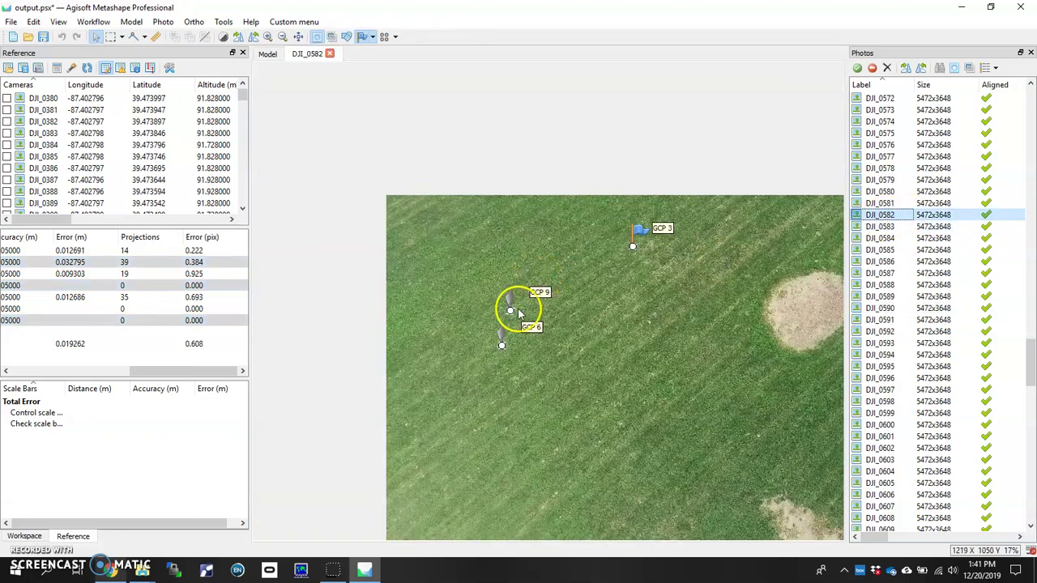
{"action": "scroll", "coordinate": [510, 312], "scroll_direction": "up", "scroll_amount": 3}
{"action": "scroll", "coordinate": [506, 315], "scroll_direction": "up", "scroll_amount": 10}
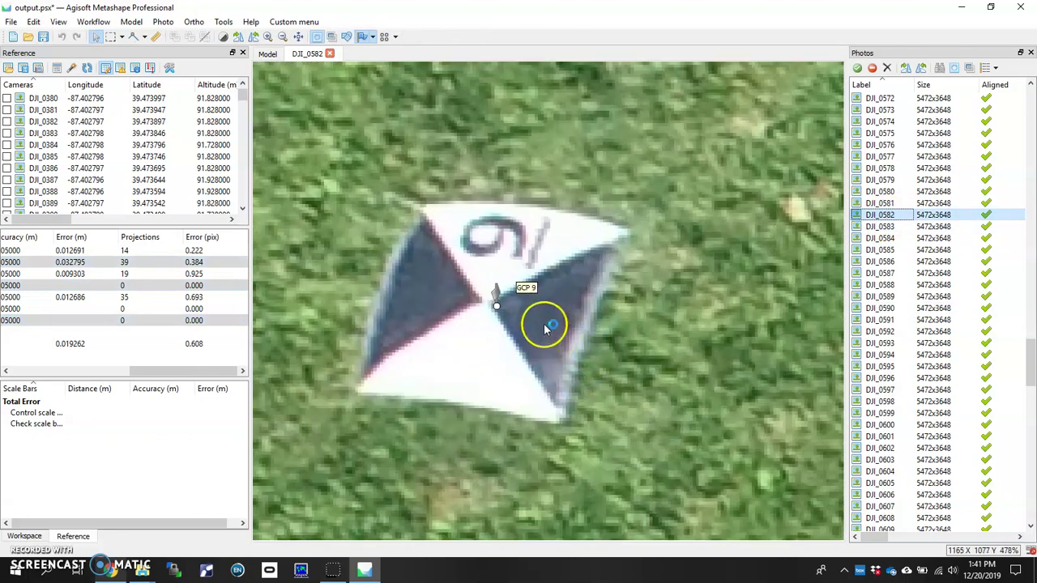
{"action": "left_click_drag", "start_coordinate": [496, 307], "coordinate": [481, 302]}
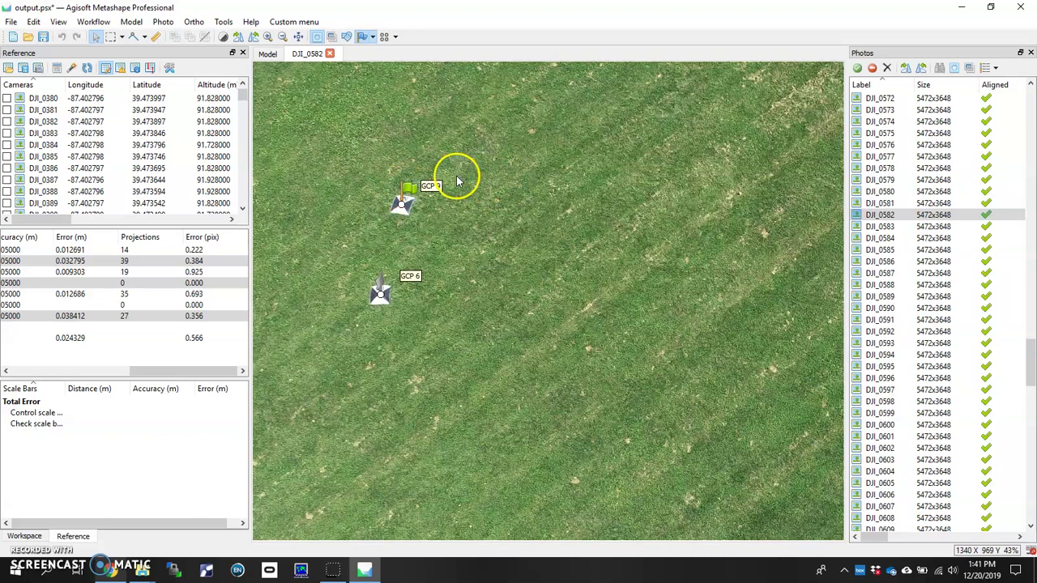
{"action": "scroll", "coordinate": [466, 186], "scroll_direction": "down", "scroll_amount": 3}
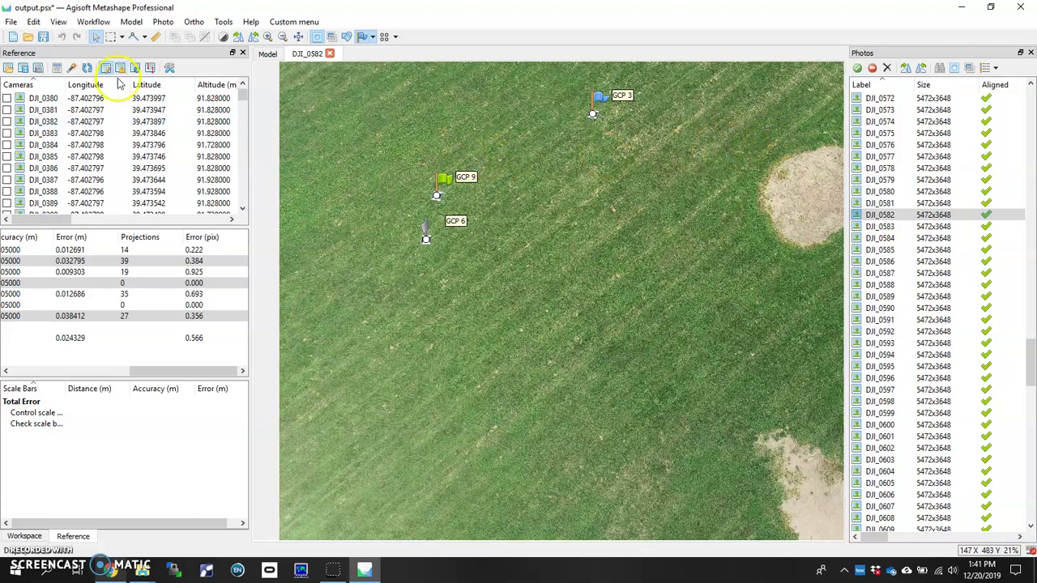
- Check the Workflow menu and File > Export's Export Orthomosaic and Export DEM entries, still unavailable
{"action": "left_click", "coordinate": [95, 22]}
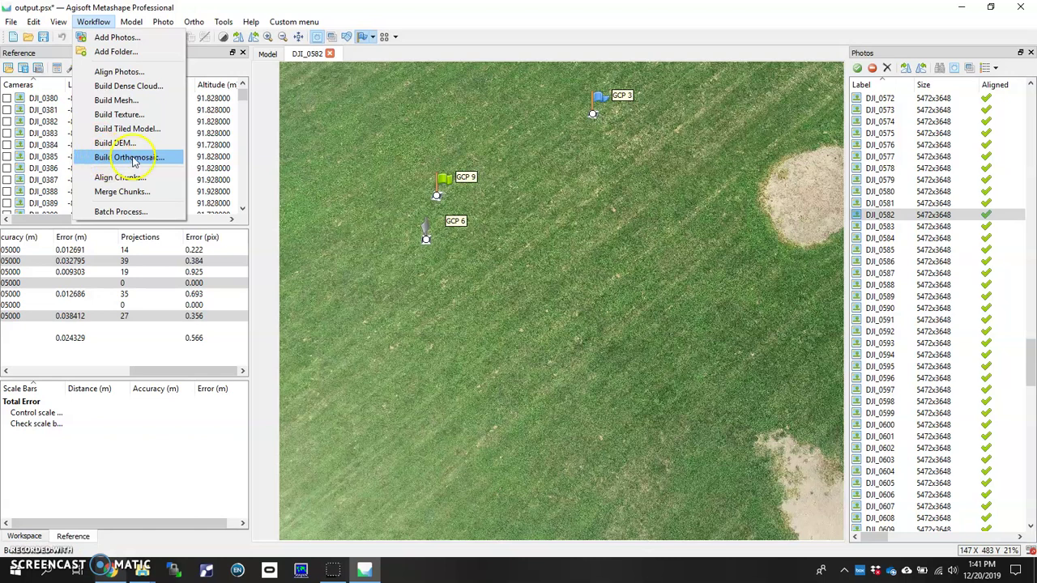
{"action": "left_click", "coordinate": [11, 22]}
{"action": "left_click", "coordinate": [11, 22]}
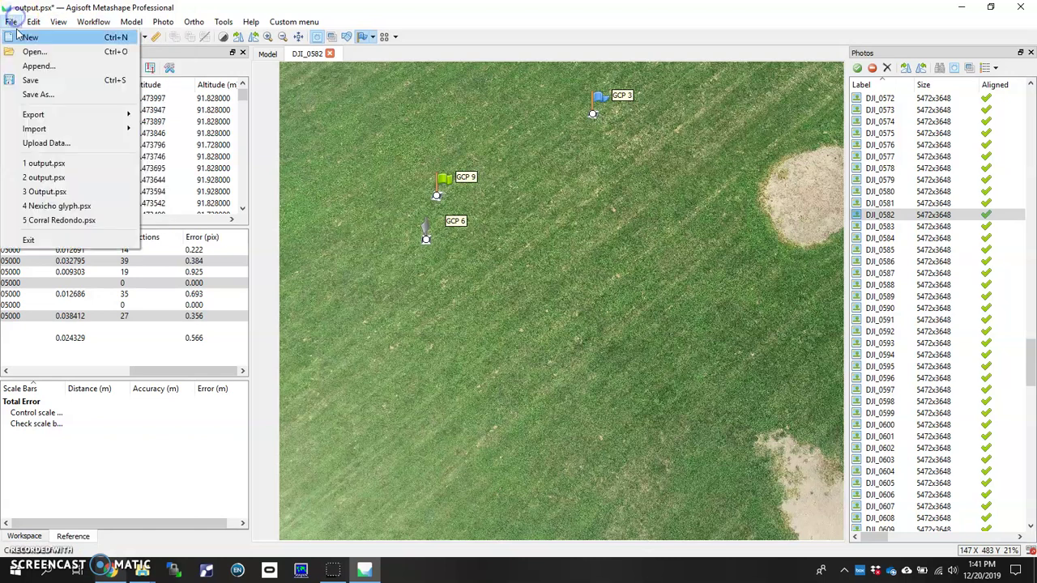
{"action": "mouse_move", "coordinate": [56, 115]}
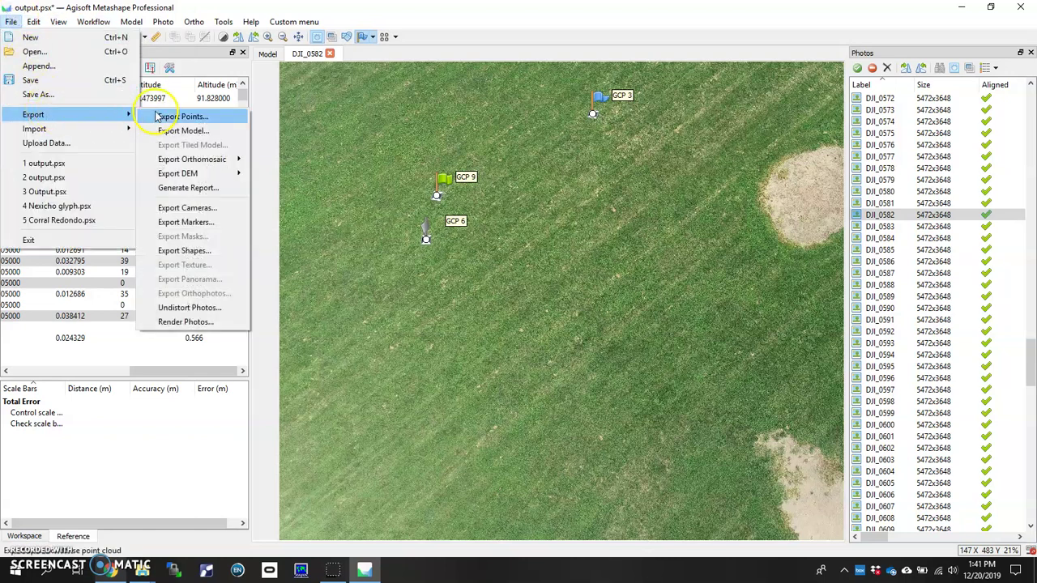
{"action": "mouse_move", "coordinate": [185, 162]}
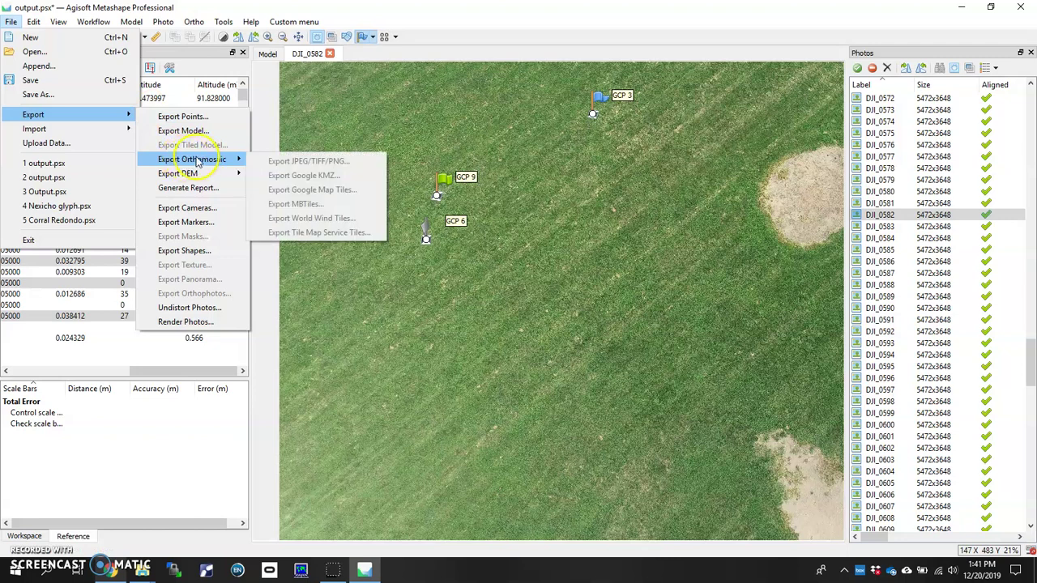